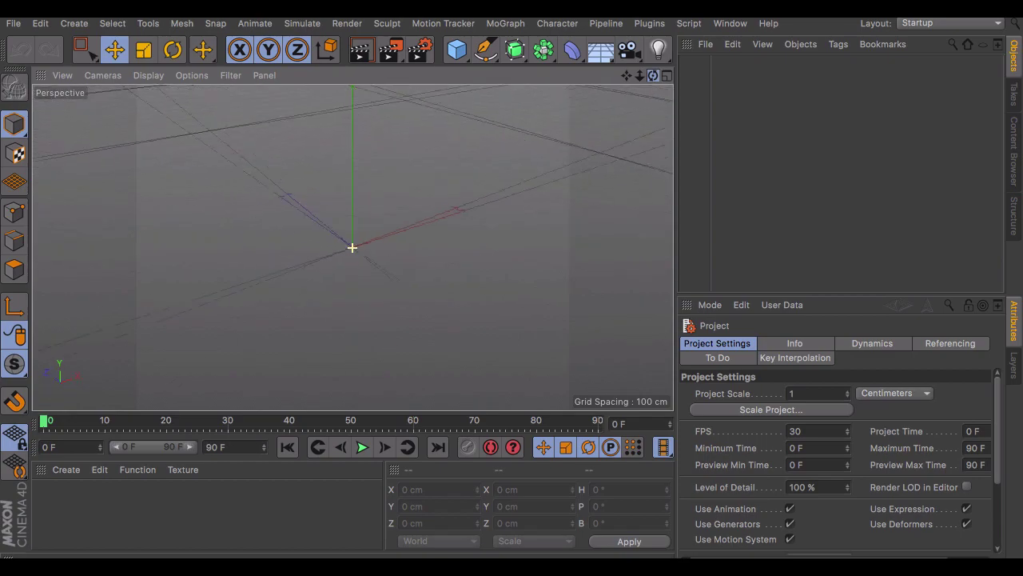
{"action": "left_click_drag", "start_coordinate": [653, 75], "coordinate": [585, 109]}
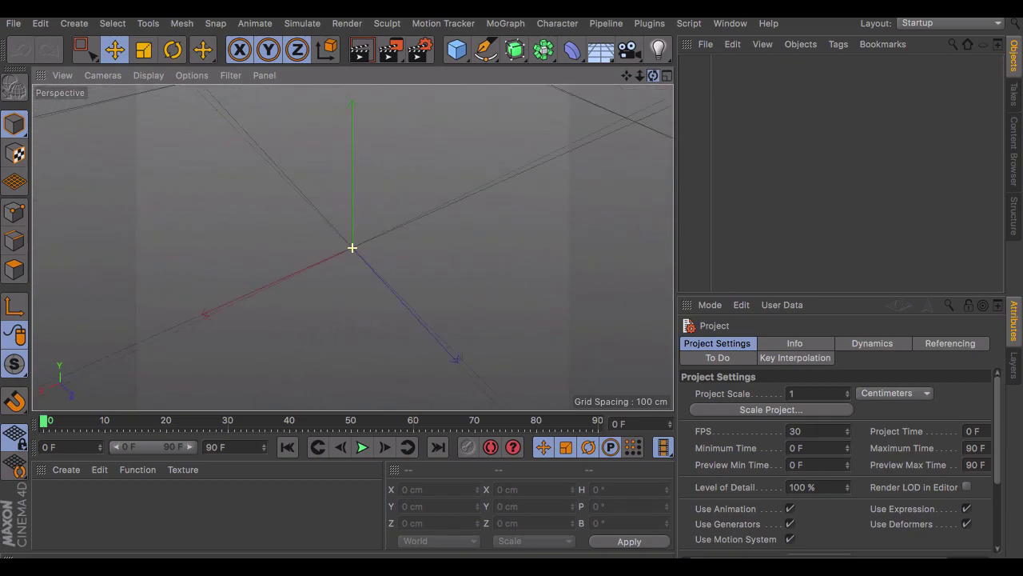
{"action": "left_click_drag", "start_coordinate": [653, 75], "coordinate": [685, 117]}
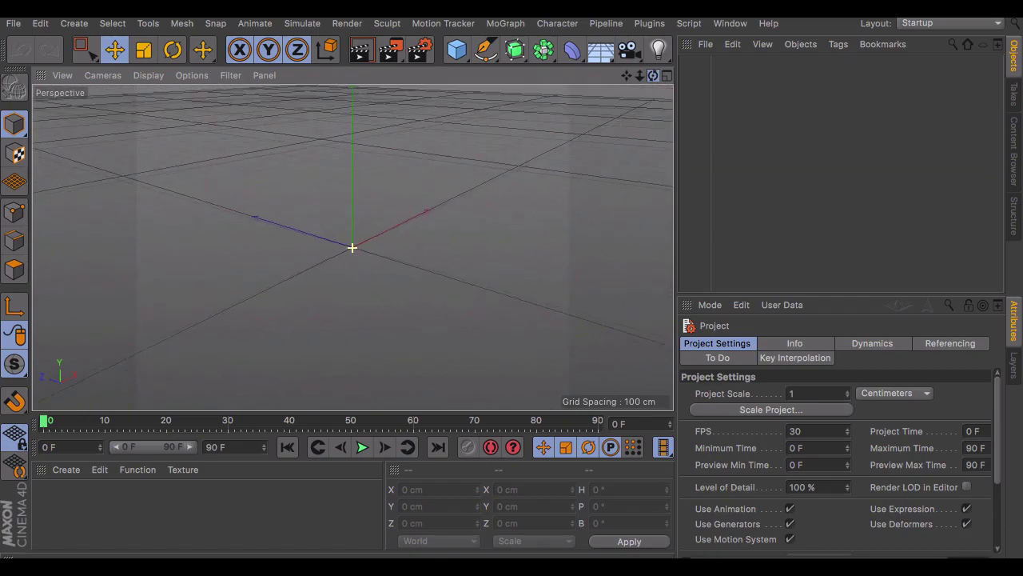
{"action": "left_click_drag", "start_coordinate": [653, 75], "coordinate": [683, 59]}
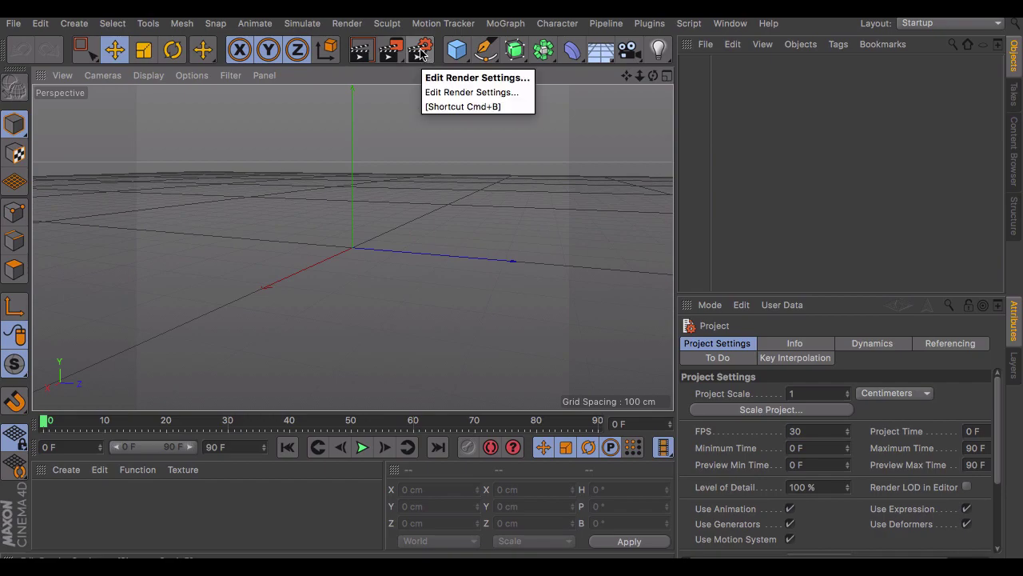
Step: Set the render output size to 1280 by 720 pixels in the render settings
{"action": "left_click", "coordinate": [419, 54]}
{"action": "left_click_drag", "start_coordinate": [484, 28], "coordinate": [605, 62]}
{"action": "left_click", "coordinate": [424, 130]}
{"action": "type", "text": "1280"}
{"action": "key", "text": "Tab"}
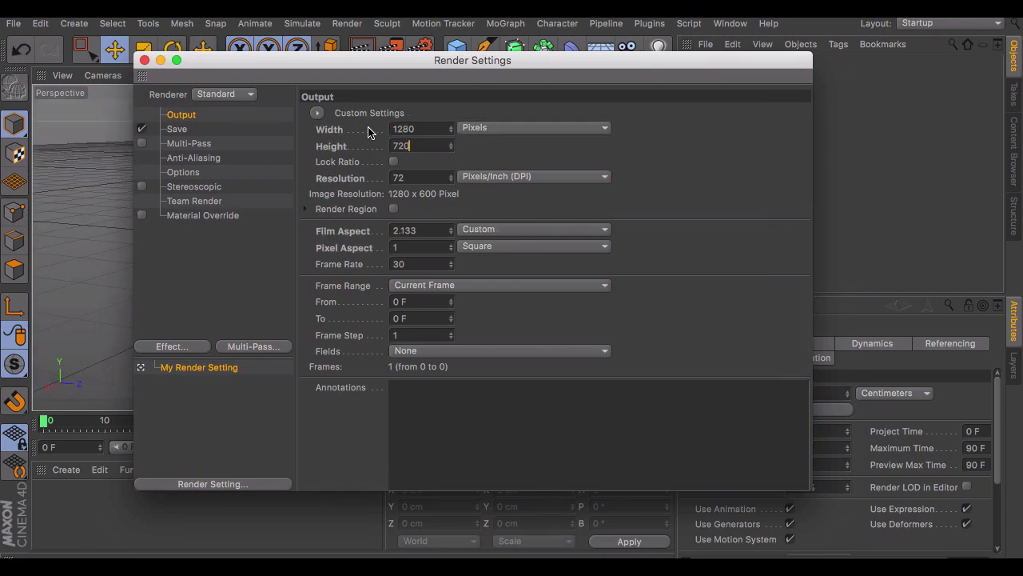
{"action": "left_click_drag", "start_coordinate": [598, 60], "coordinate": [625, 47]}
Step: Set the render frame range to All Frames and close the render settings
{"action": "left_click", "coordinate": [528, 279]}
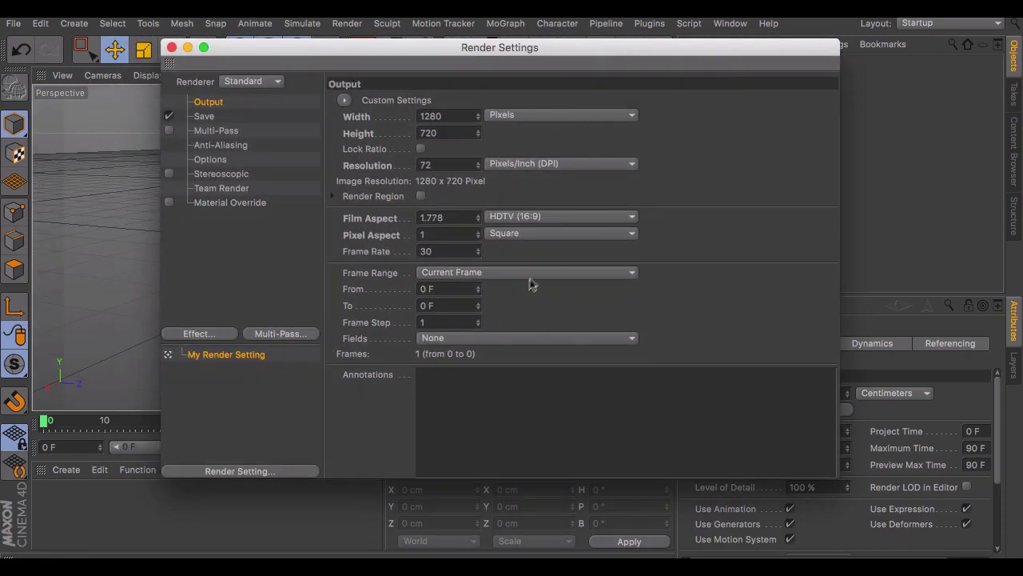
{"action": "left_click", "coordinate": [468, 273]}
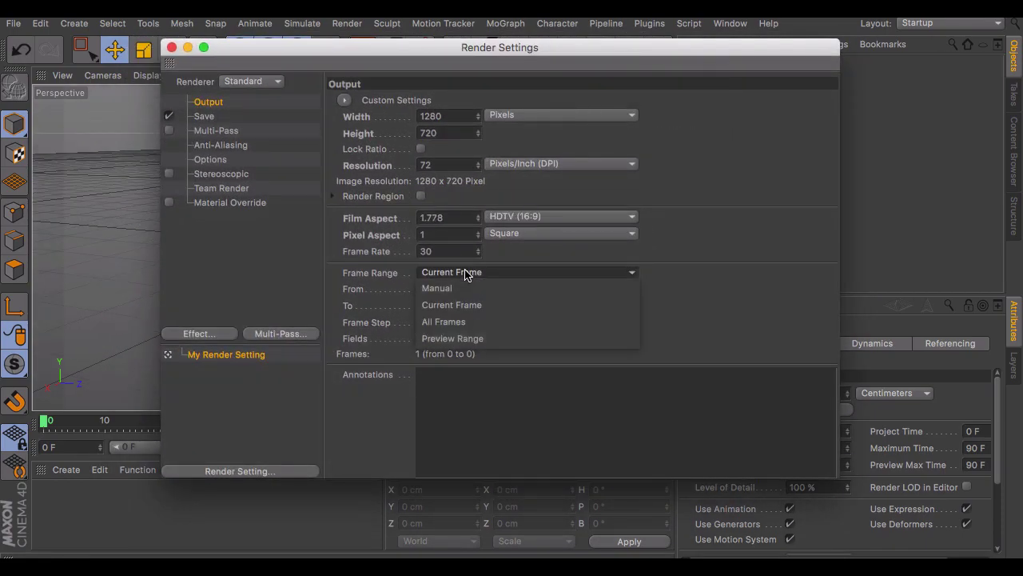
{"action": "left_click", "coordinate": [447, 323]}
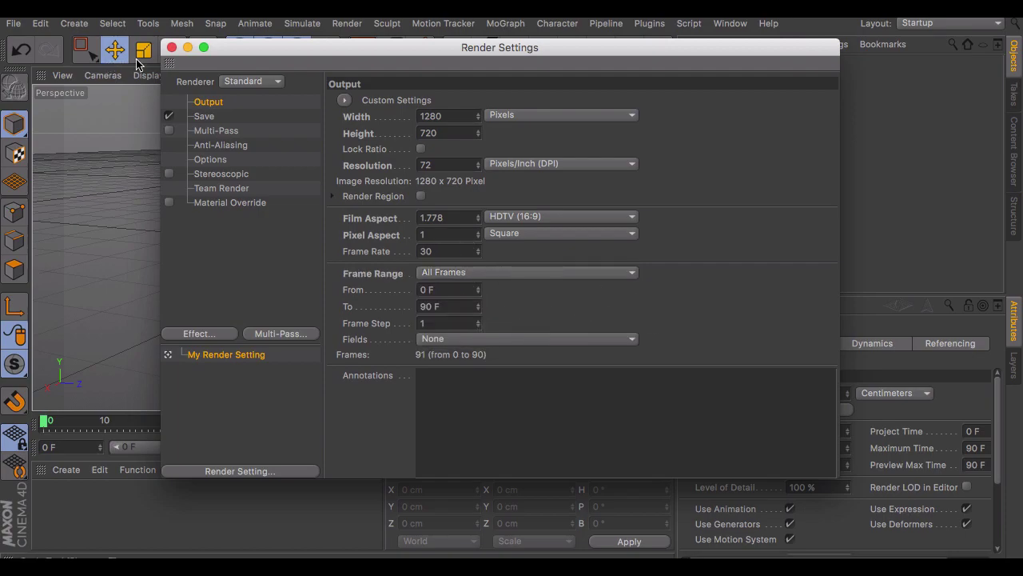
{"action": "left_click", "coordinate": [171, 47]}
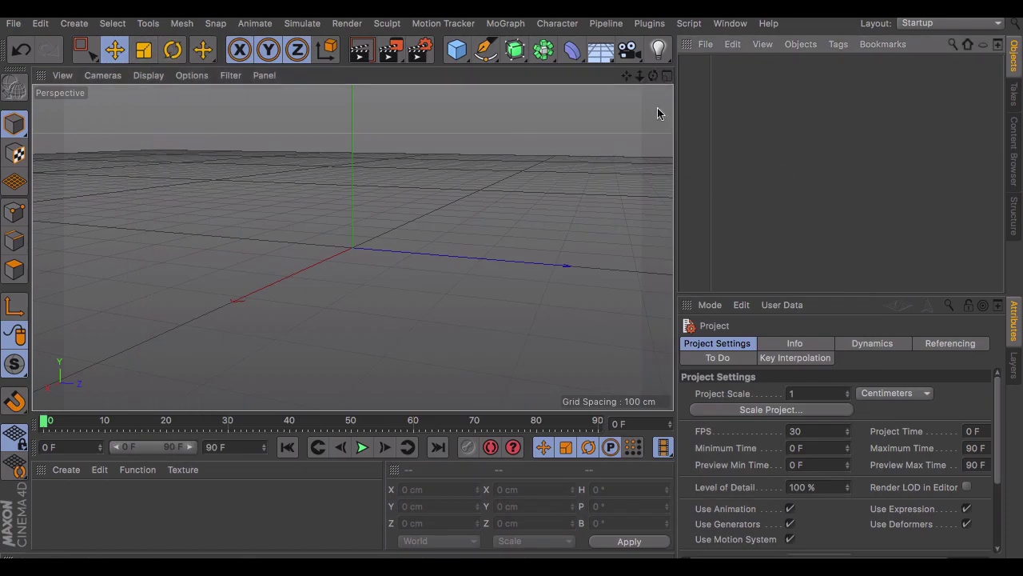
Step: Choose the All Frames option for the timeline's playback rate
{"action": "left_click_drag", "start_coordinate": [656, 78], "coordinate": [604, 70]}
{"action": "left_click_drag", "start_coordinate": [479, 339], "coordinate": [438, 336], "text": "alt"}
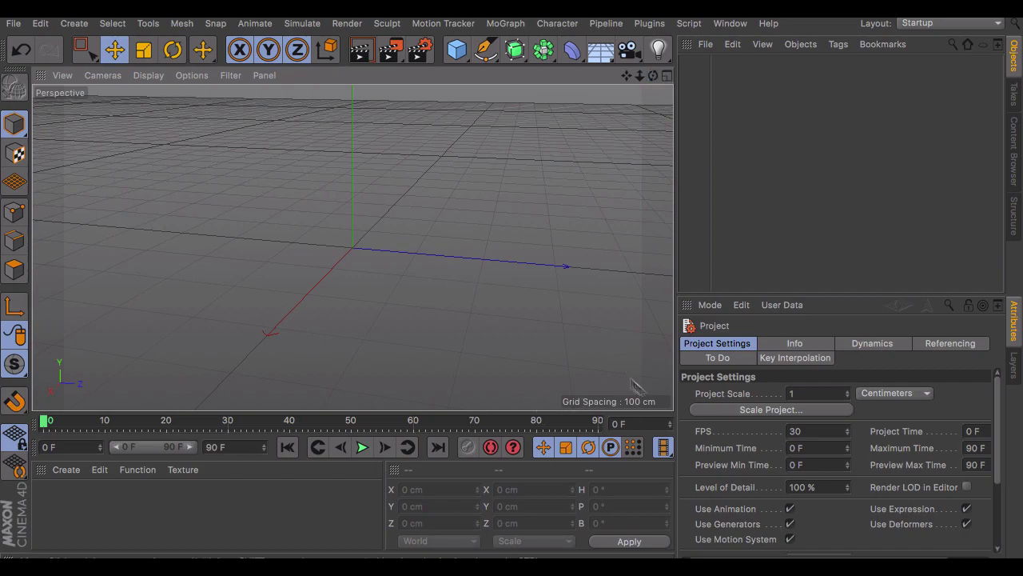
{"action": "left_click", "coordinate": [665, 446]}
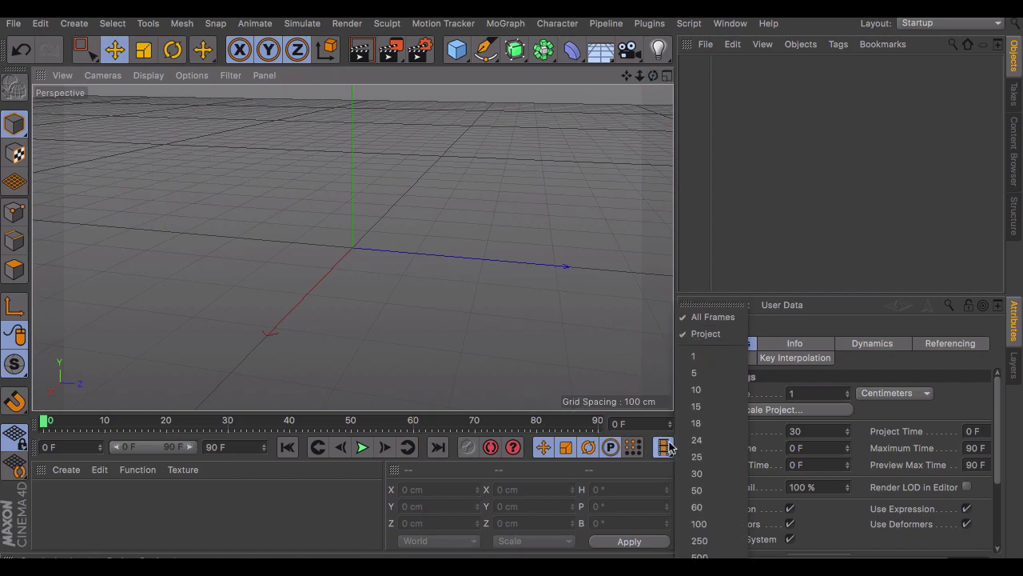
{"action": "left_click", "coordinate": [711, 318]}
{"action": "mouse_move", "coordinate": [653, 75]}
{"action": "left_mouse_down"}
{"action": "mouse_move", "coordinate": [591, 89]}
{"action": "mouse_move", "coordinate": [632, 152]}
{"action": "mouse_move", "coordinate": [672, 80]}
{"action": "mouse_move", "coordinate": [624, 152]}
{"action": "mouse_move", "coordinate": [663, 78]}
{"action": "left_mouse_up"}
{"action": "left_click_drag", "start_coordinate": [541, 101], "coordinate": [787, 382]}
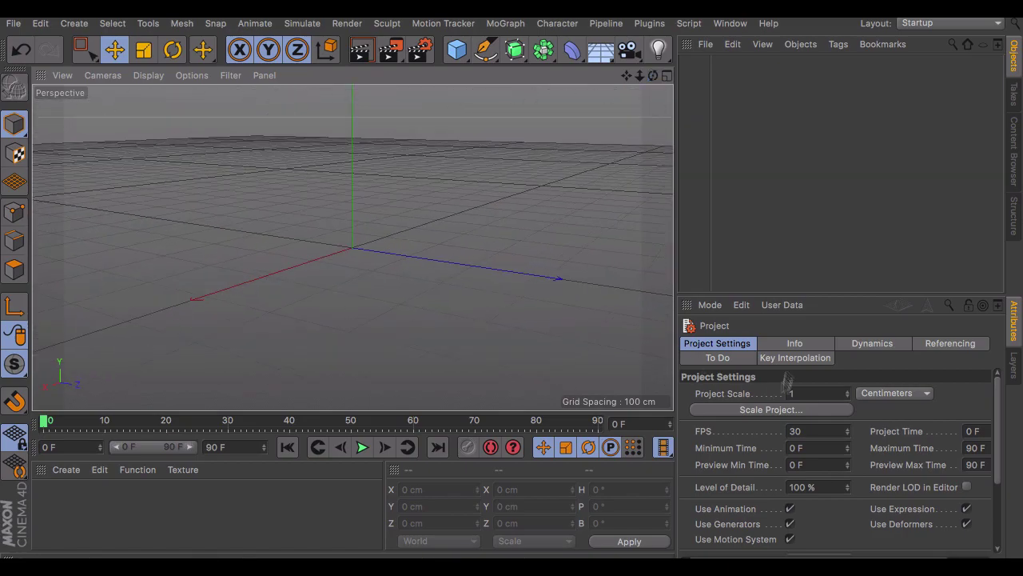
{"action": "left_click", "coordinate": [491, 449]}
{"action": "left_click_drag", "start_coordinate": [653, 75], "coordinate": [756, 83]}
{"action": "left_click_drag", "start_coordinate": [653, 76], "coordinate": [627, 115]}
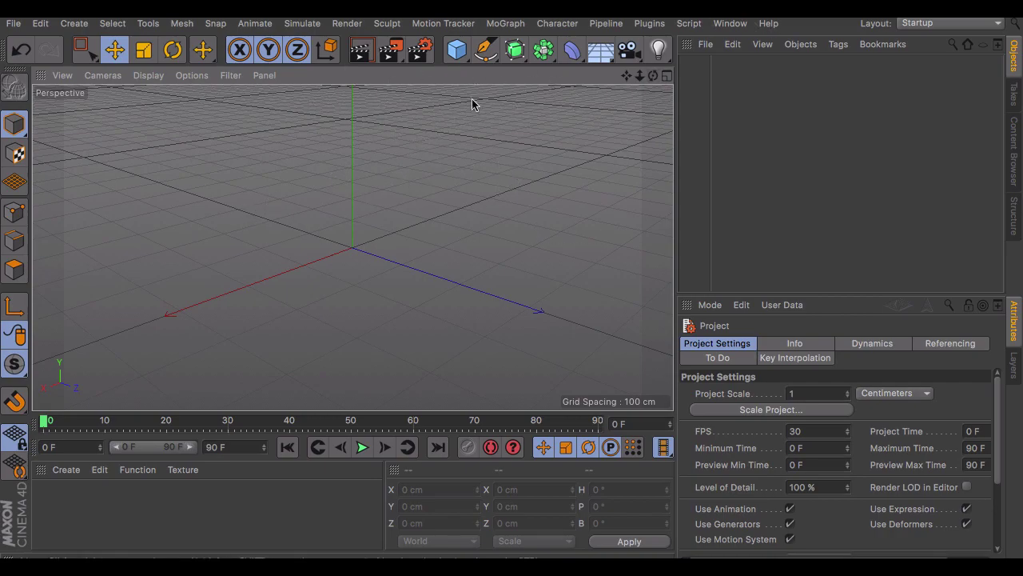
Step: Add a cube to the scene and scale it down uniformly to about 140 cm per side
{"action": "left_click", "coordinate": [458, 50]}
{"action": "left_click_drag", "start_coordinate": [513, 287], "coordinate": [201, 217], "text": "alt"}
{"action": "key", "text": "t"}
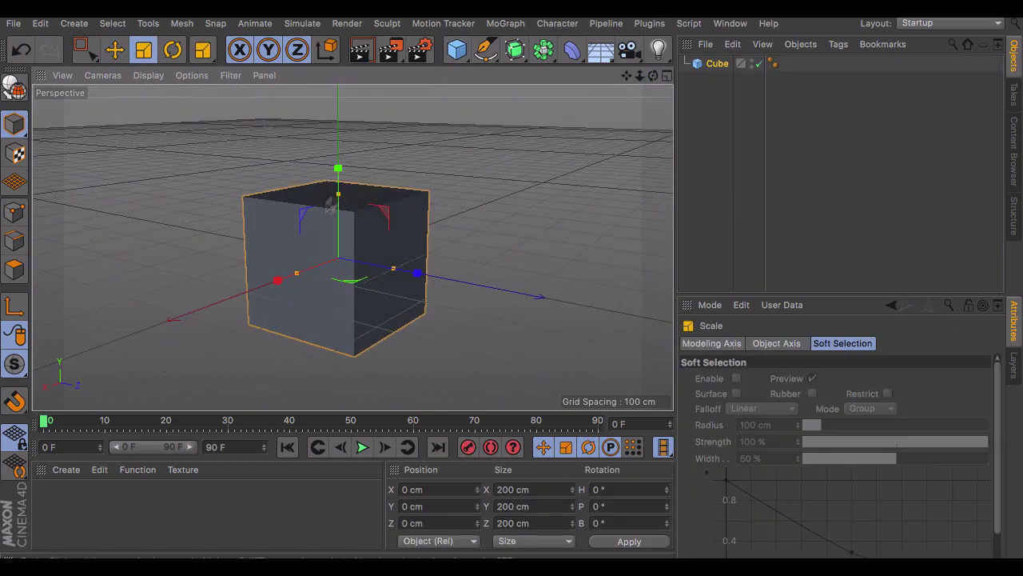
{"action": "left_click_drag", "start_coordinate": [455, 144], "coordinate": [343, 269]}
{"action": "left_click", "coordinate": [722, 136]}
{"action": "left_click_drag", "start_coordinate": [653, 75], "coordinate": [352, 247]}
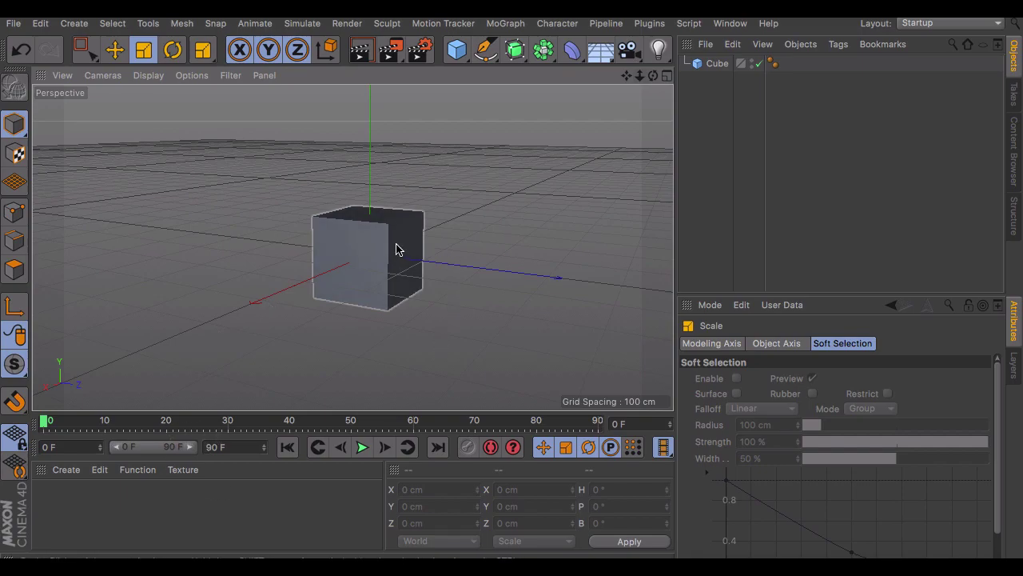
{"action": "left_click_drag", "start_coordinate": [640, 76], "coordinate": [644, 76]}
Step: Create a material with a pure white colour and apply it to the cube
{"action": "double_click", "coordinate": [42, 525]}
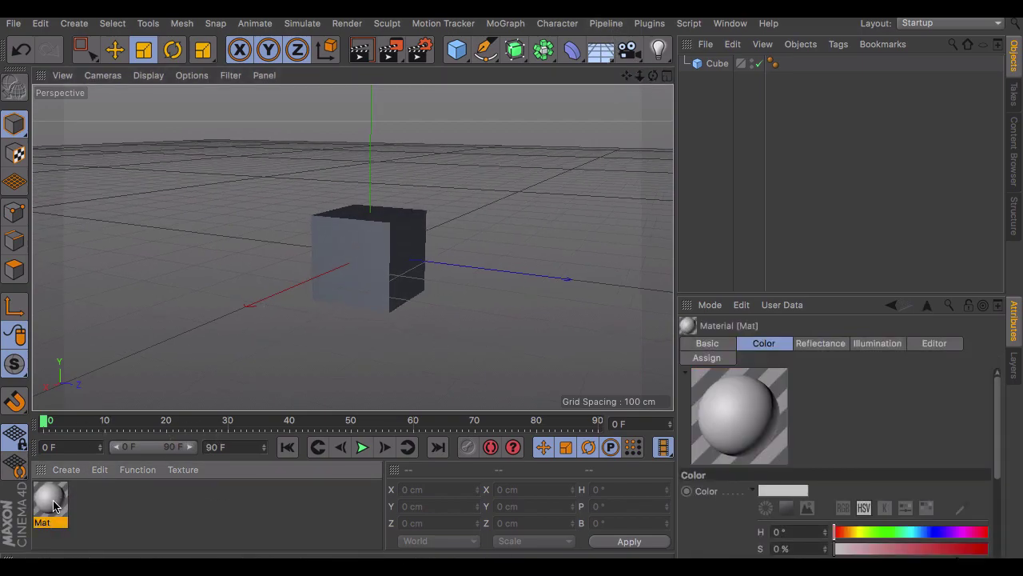
{"action": "double_click", "coordinate": [53, 503]}
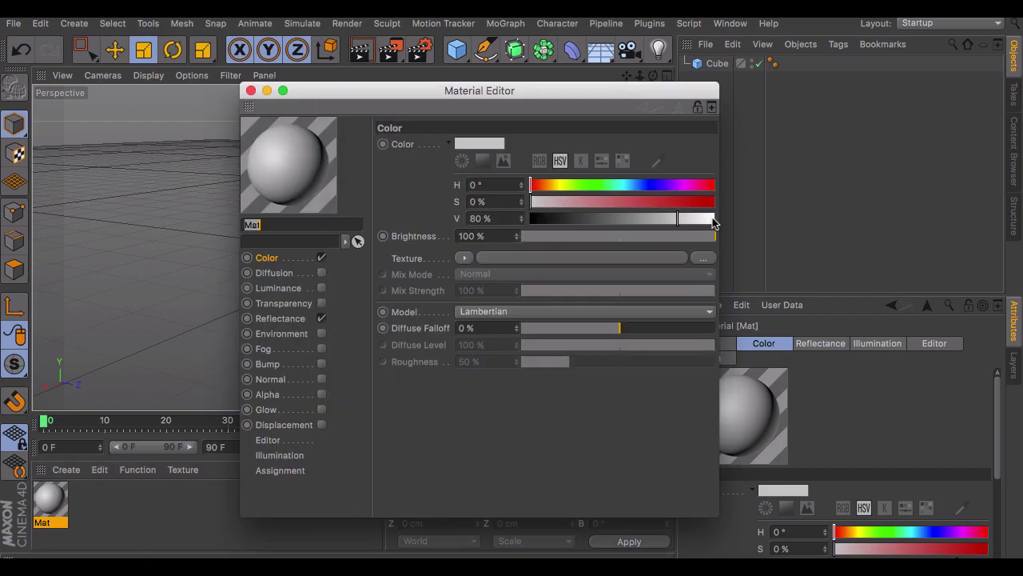
{"action": "left_click", "coordinate": [713, 219]}
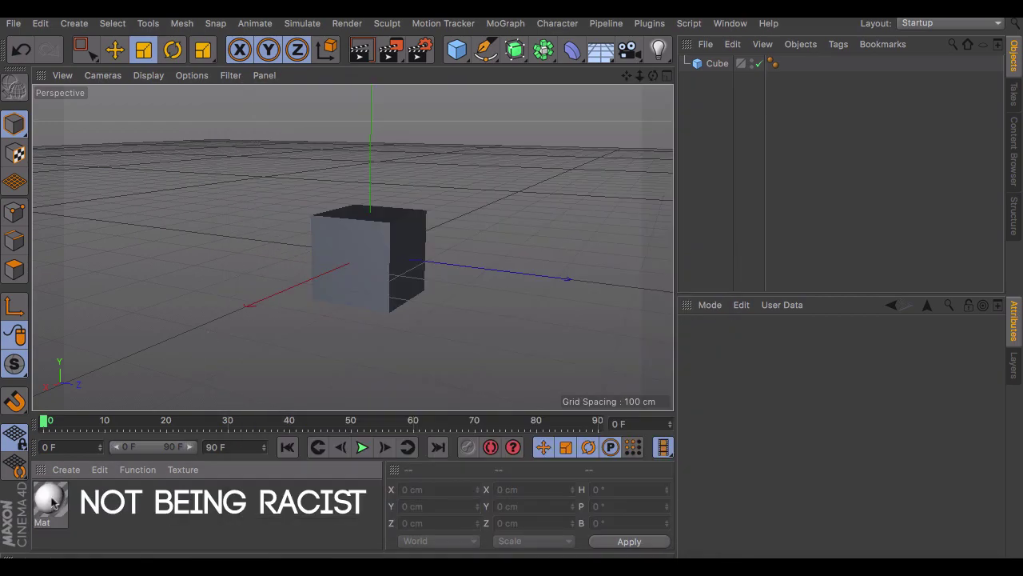
{"action": "left_click_drag", "start_coordinate": [53, 502], "coordinate": [348, 272]}
{"action": "left_click_drag", "start_coordinate": [653, 76], "coordinate": [588, 82]}
{"action": "left_click_drag", "start_coordinate": [765, 119], "coordinate": [795, 119]}
{"action": "left_click_drag", "start_coordinate": [634, 92], "coordinate": [645, 88]}
Step: Move the cube about 280 cm along the Z axis at frame 10 and record a keyframe there
{"action": "left_click", "coordinate": [714, 64]}
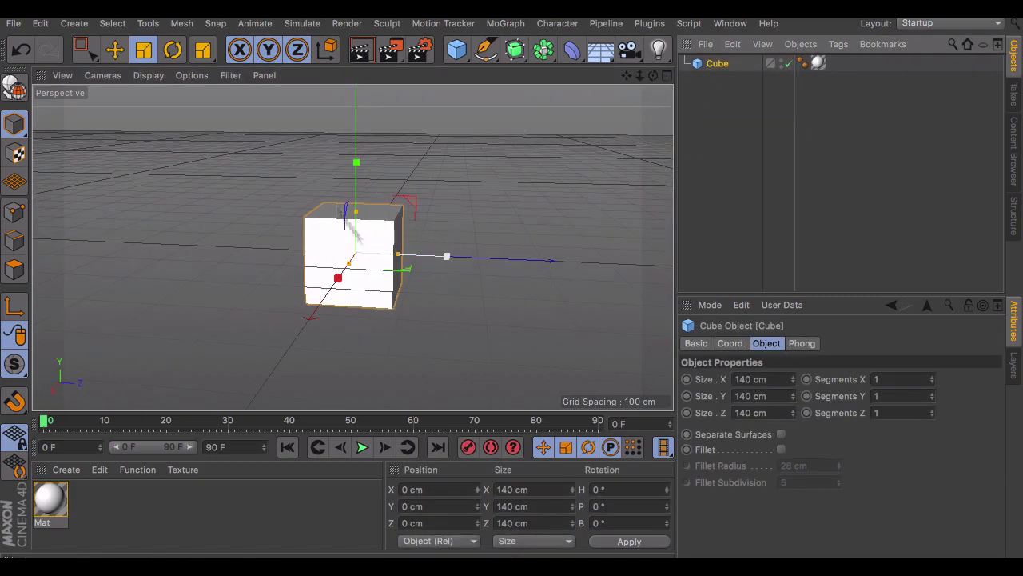
{"action": "left_click", "coordinate": [115, 49]}
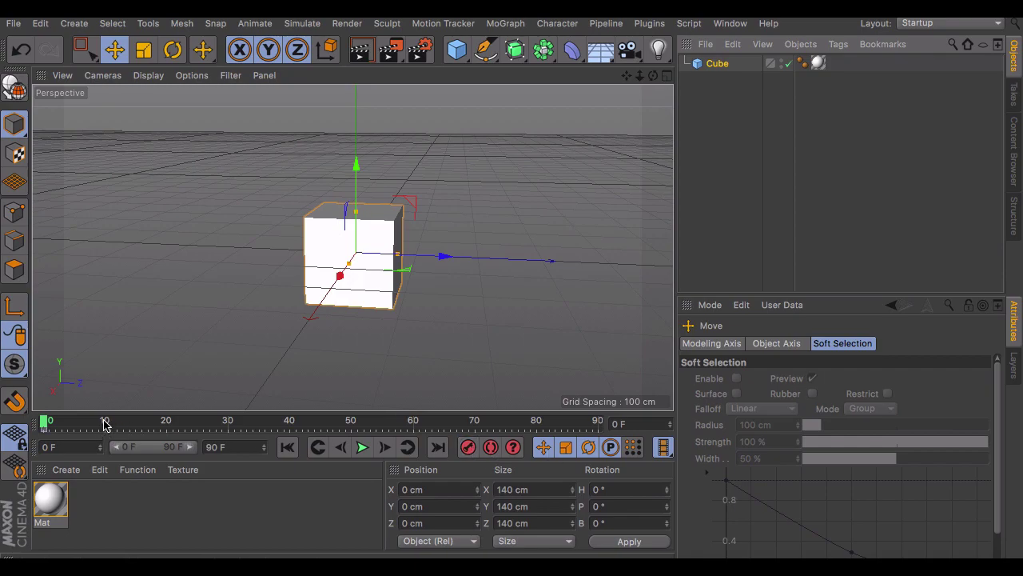
{"action": "left_click_drag", "start_coordinate": [46, 422], "coordinate": [105, 422]}
{"action": "left_click_drag", "start_coordinate": [426, 255], "coordinate": [602, 267]}
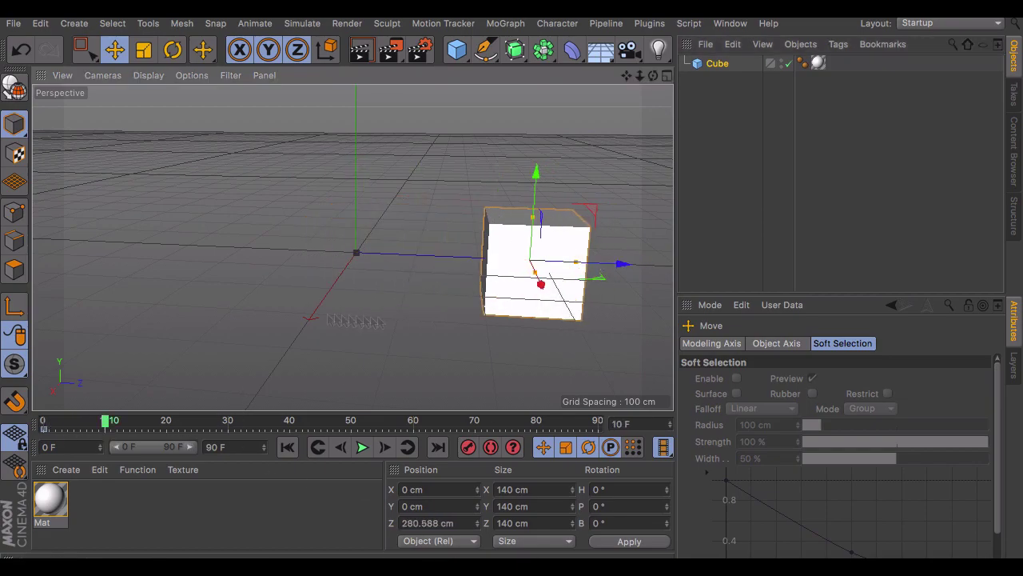
{"action": "left_click", "coordinate": [469, 448]}
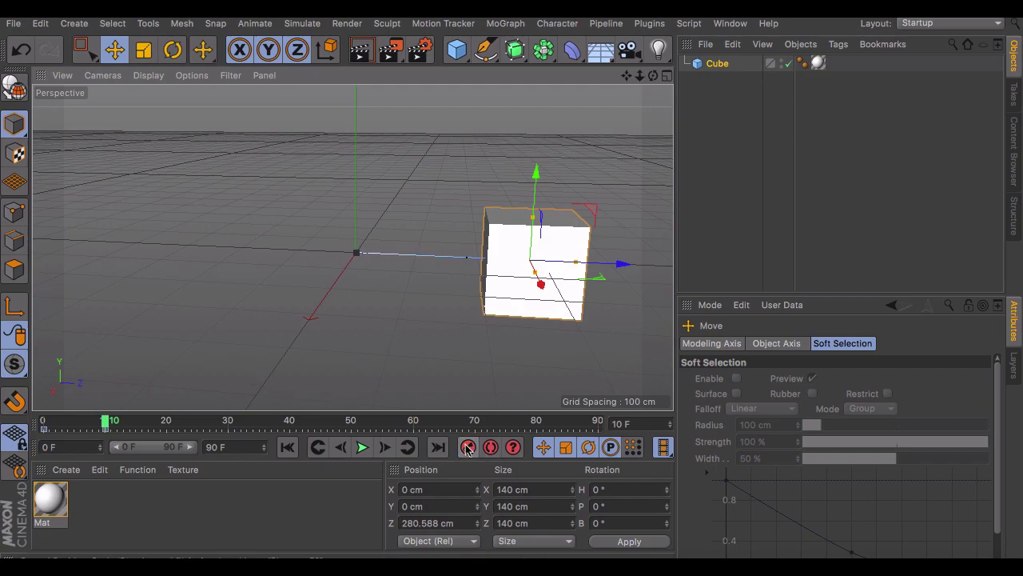
Step: Undo the keyframe and the cube's move at frame 10, and turn on autokeying
{"action": "mouse_move", "coordinate": [95, 422]}
{"action": "left_mouse_down"}
{"action": "mouse_move", "coordinate": [42, 422]}
{"action": "mouse_move", "coordinate": [153, 423]}
{"action": "mouse_move", "coordinate": [43, 427]}
{"action": "mouse_move", "coordinate": [104, 434]}
{"action": "left_mouse_up"}
{"action": "key", "text": "super+z"}
{"action": "key", "text": "ctrl+z"}
{"action": "left_click", "coordinate": [492, 446]}
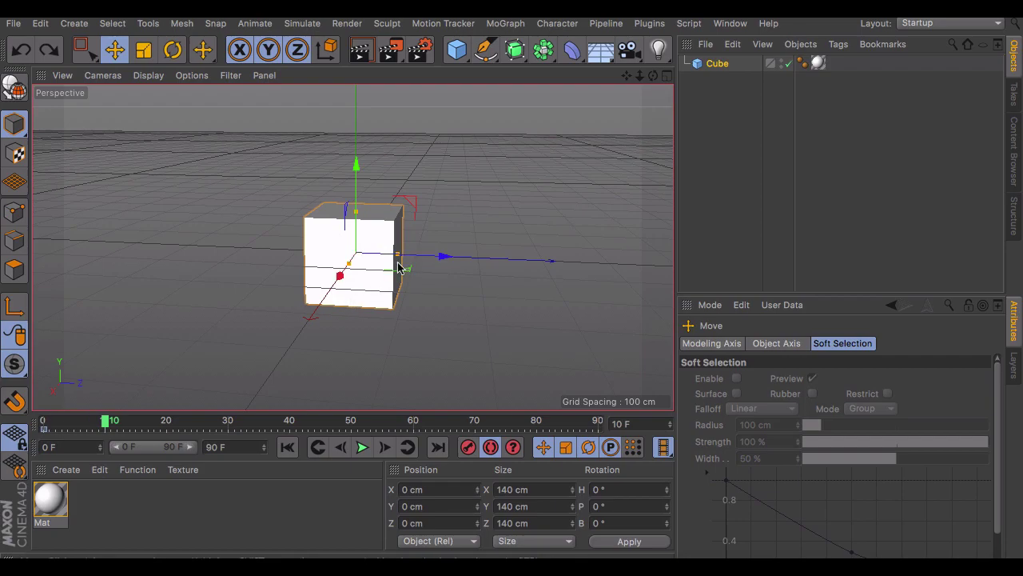
Step: Move the cube about 335 cm along the Z axis at frame 10 with autokeying and play the animation
{"action": "left_click_drag", "start_coordinate": [71, 426], "coordinate": [11, 428]}
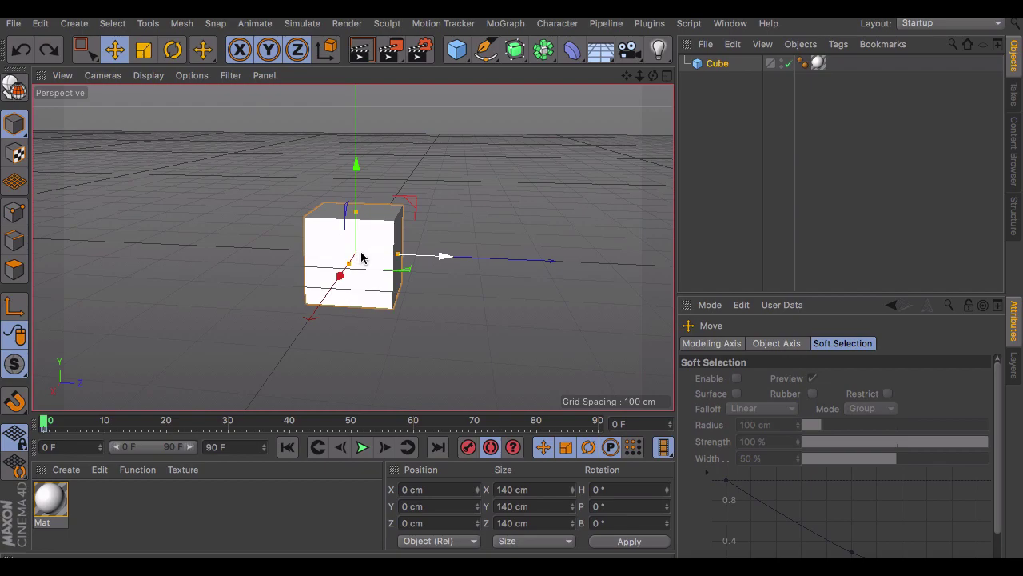
{"action": "left_click", "coordinate": [108, 424]}
{"action": "left_click_drag", "start_coordinate": [434, 262], "coordinate": [647, 270]}
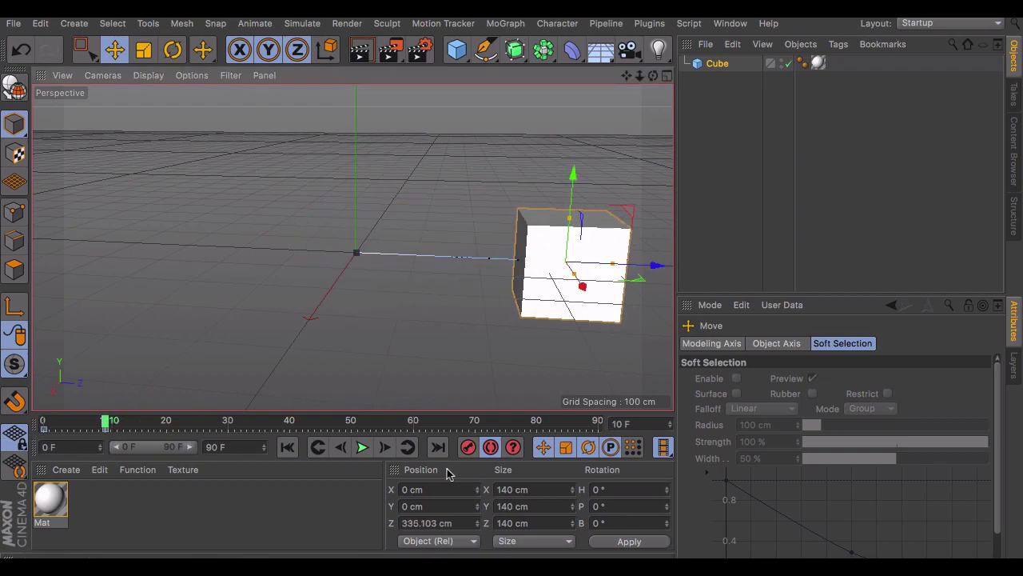
{"action": "left_click_drag", "start_coordinate": [71, 429], "coordinate": [40, 428]}
{"action": "left_click", "coordinate": [364, 449]}
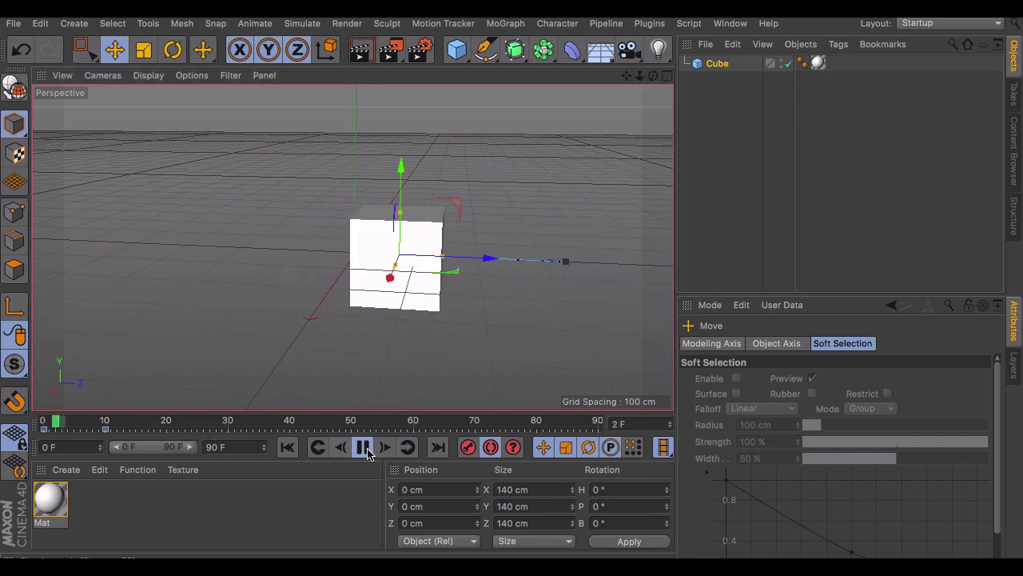
{"action": "left_click", "coordinate": [364, 449]}
Step: Undo the autokeyed cube move, return to frame 0 and deselect the cube
{"action": "key", "text": "super+z"}
{"action": "left_click", "coordinate": [45, 424]}
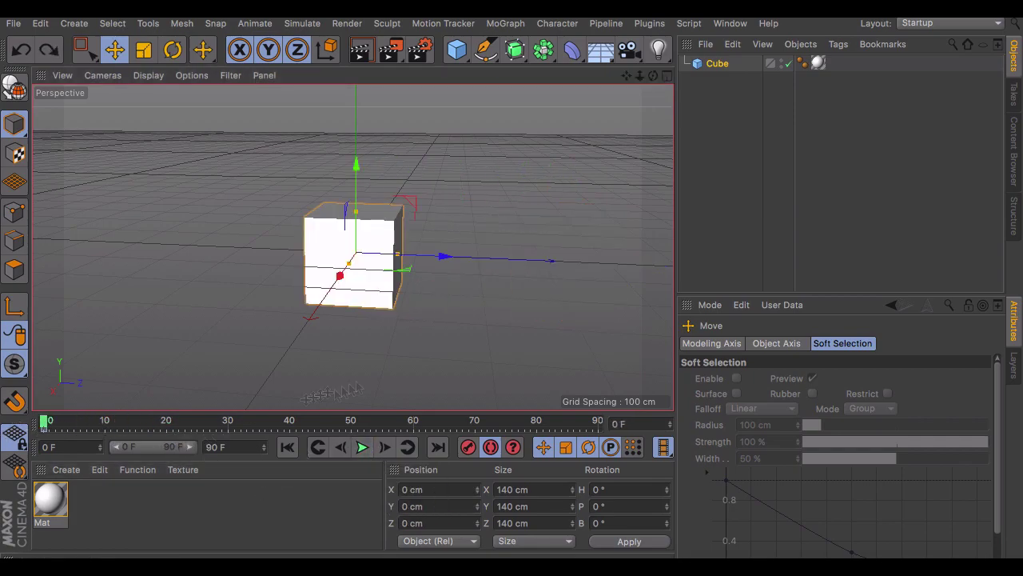
{"action": "left_click", "coordinate": [774, 155]}
{"action": "left_click_drag", "start_coordinate": [653, 75], "coordinate": [653, 76]}
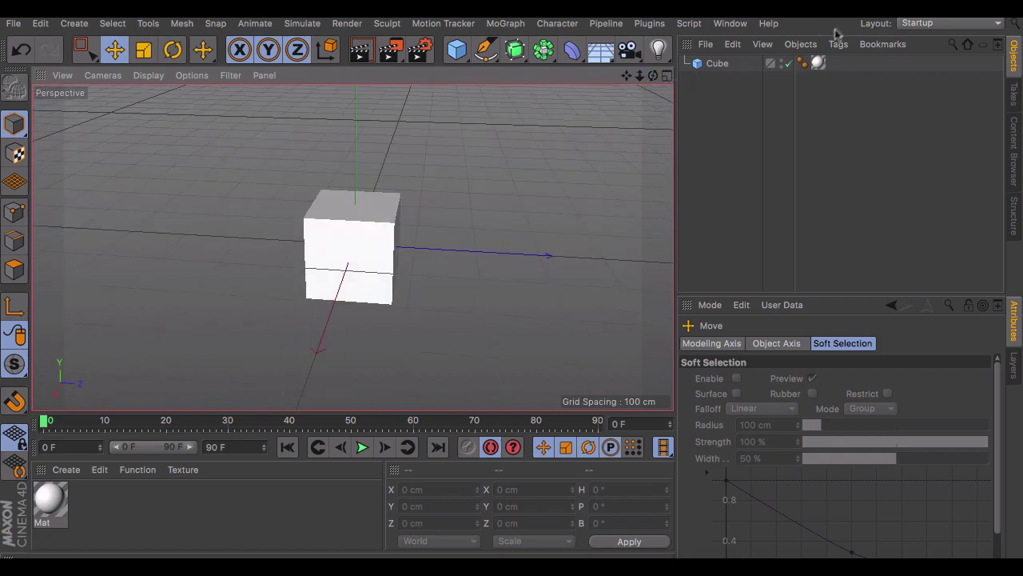
Step: Animate the cube with autokeying by moving it about 130 cm along the Z axis at frame 5
{"action": "left_click", "coordinate": [370, 210]}
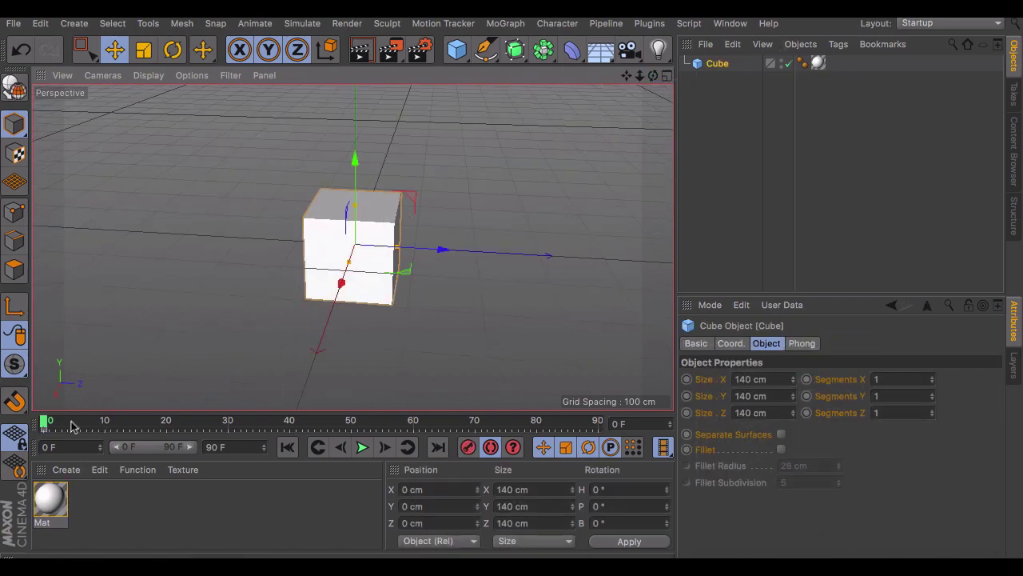
{"action": "left_click_drag", "start_coordinate": [52, 423], "coordinate": [70, 425]}
{"action": "left_click_drag", "start_coordinate": [422, 251], "coordinate": [500, 258]}
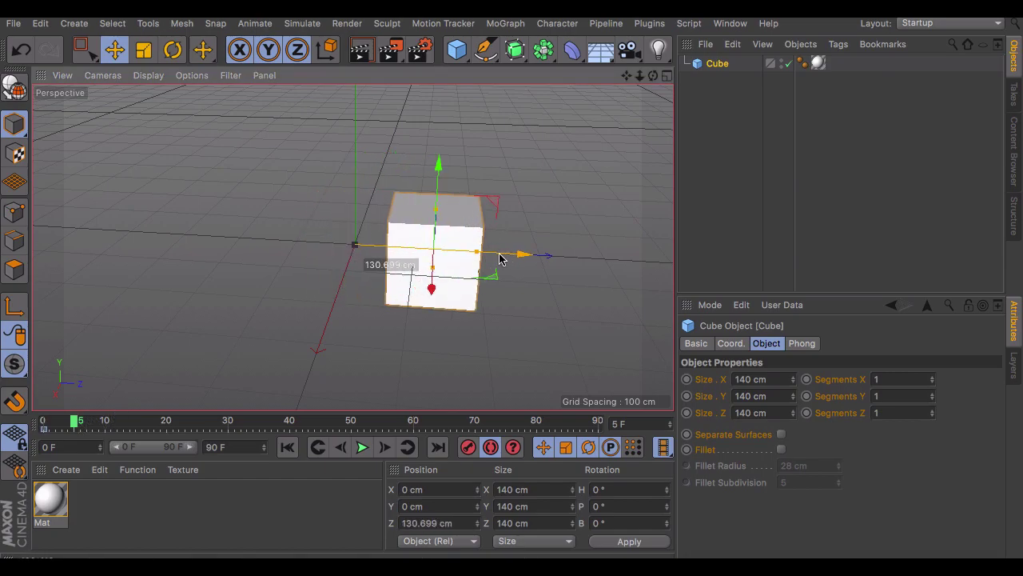
{"action": "left_click", "coordinate": [595, 276]}
Step: Play the cube's animation several times from the start and return the playhead to frame 0
{"action": "left_click_drag", "start_coordinate": [79, 419], "coordinate": [53, 424]}
{"action": "left_click", "coordinate": [365, 447]}
{"action": "left_click", "coordinate": [365, 447]}
{"action": "left_click", "coordinate": [365, 446]}
{"action": "left_click", "coordinate": [365, 447]}
{"action": "key", "text": "shift+f"}
{"action": "key", "text": "F8"}
{"action": "left_click", "coordinate": [366, 448]}
{"action": "left_click_drag", "start_coordinate": [97, 422], "coordinate": [42, 422]}
{"action": "left_click", "coordinate": [367, 448]}
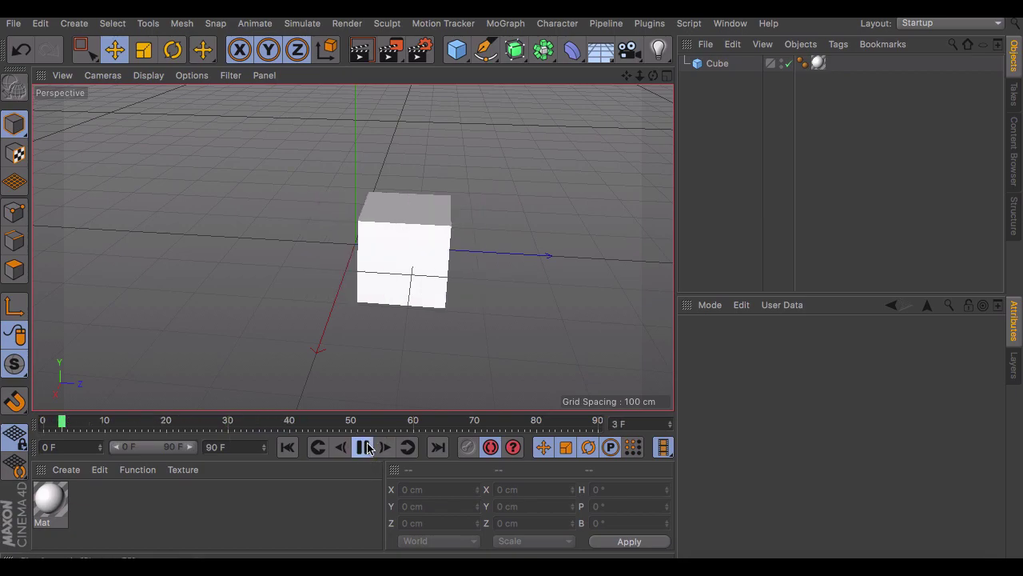
{"action": "left_click", "coordinate": [364, 448]}
{"action": "key", "text": "shift+f"}
{"action": "left_click", "coordinate": [362, 448]}
{"action": "left_click", "coordinate": [362, 448]}
{"action": "key", "text": "shift+f"}
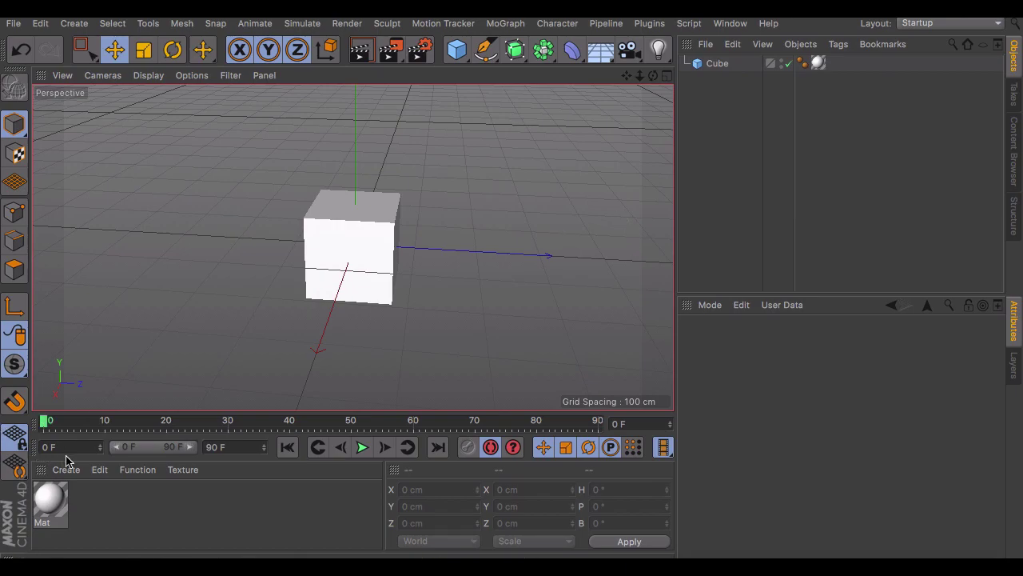
{"action": "left_click_drag", "start_coordinate": [62, 436], "coordinate": [27, 426]}
Step: Select the cube's keyframe at frame 5, review the motion in playback and set the playhead to frame 5
{"action": "left_click", "coordinate": [317, 223]}
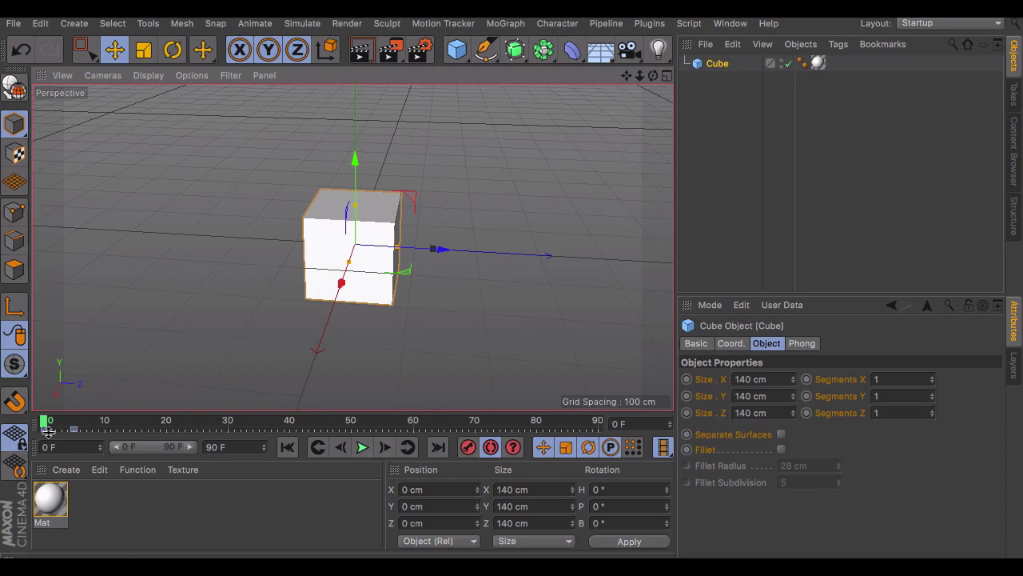
{"action": "left_click", "coordinate": [74, 430]}
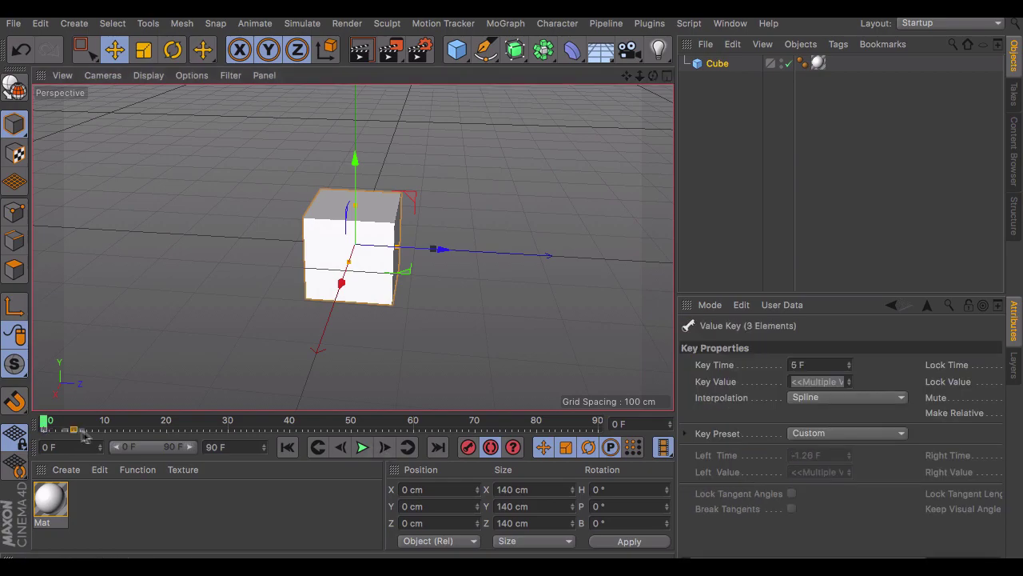
{"action": "left_click_drag", "start_coordinate": [37, 433], "coordinate": [14, 436]}
{"action": "left_click", "coordinate": [361, 447]}
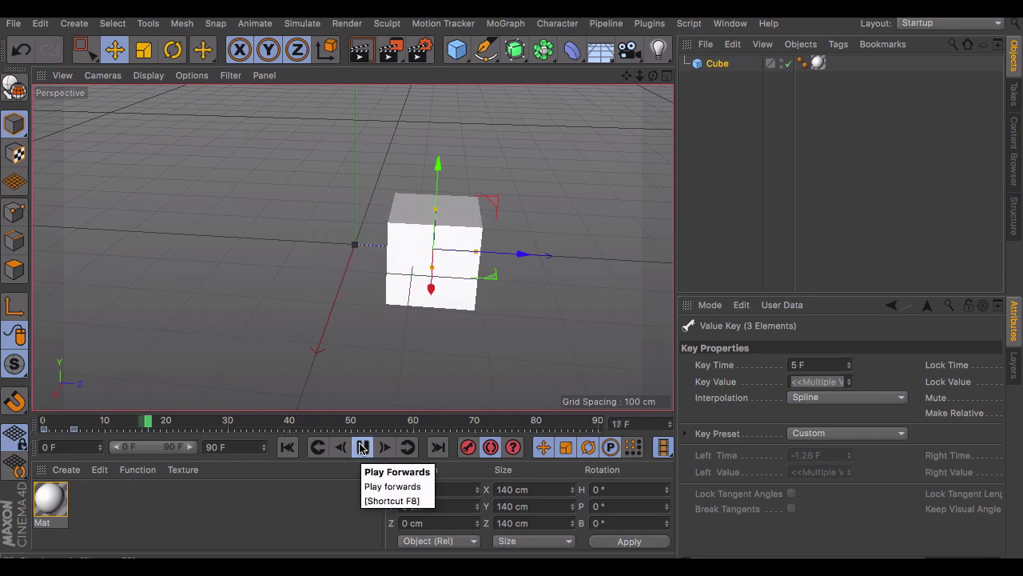
{"action": "left_click", "coordinate": [74, 422]}
{"action": "mouse_move", "coordinate": [72, 420]}
{"action": "left_mouse_down"}
{"action": "mouse_move", "coordinate": [61, 429]}
{"action": "mouse_move", "coordinate": [72, 429]}
{"action": "left_mouse_up"}
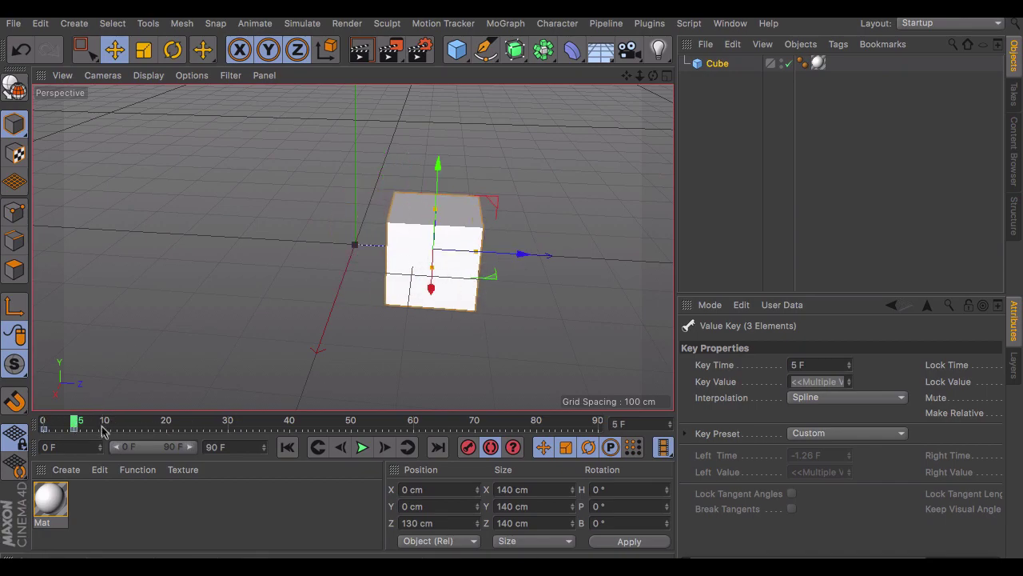
Step: At frame 20, autokey the cube at about 150 cm along the Z axis and play the animation from frame 0
{"action": "left_click", "coordinate": [167, 426]}
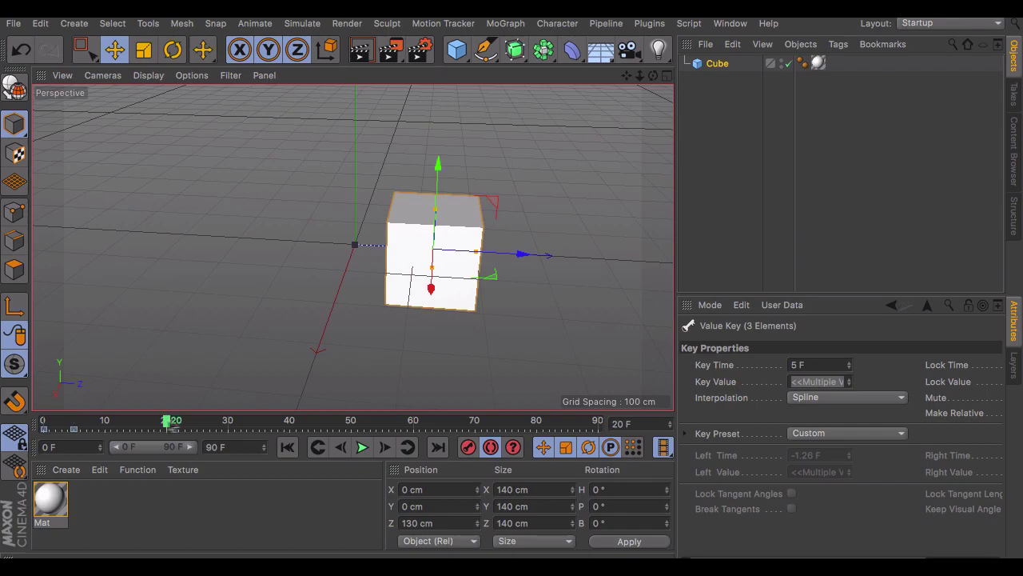
{"action": "left_click_drag", "start_coordinate": [517, 256], "coordinate": [528, 259]}
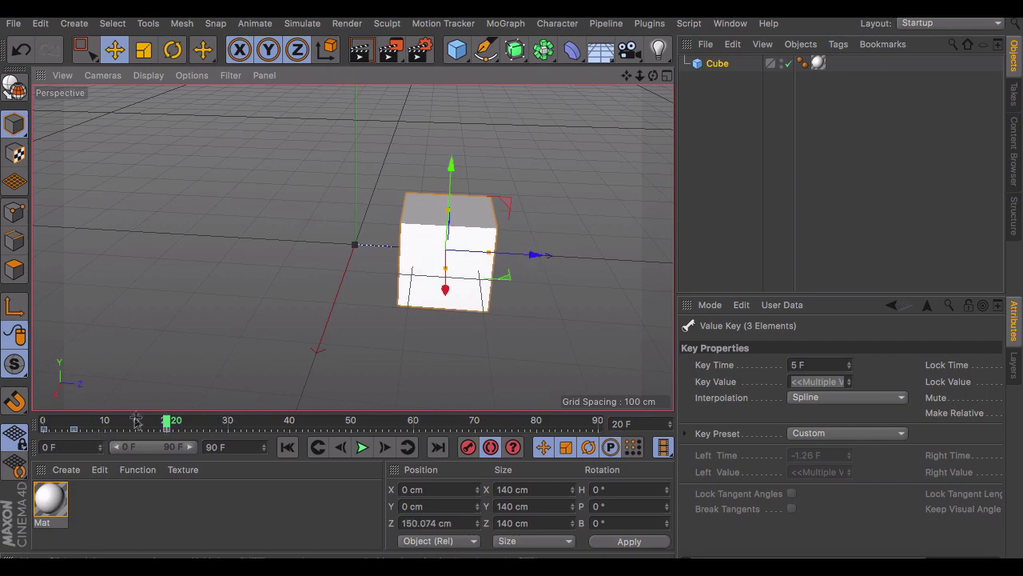
{"action": "left_click_drag", "start_coordinate": [138, 422], "coordinate": [43, 422]}
{"action": "left_click", "coordinate": [990, 197]}
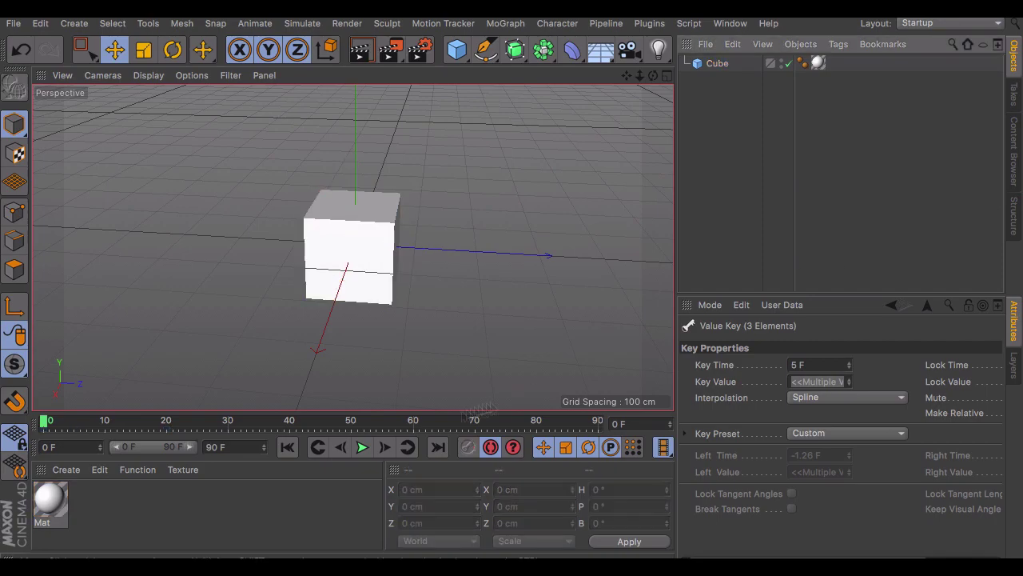
{"action": "left_click", "coordinate": [360, 448]}
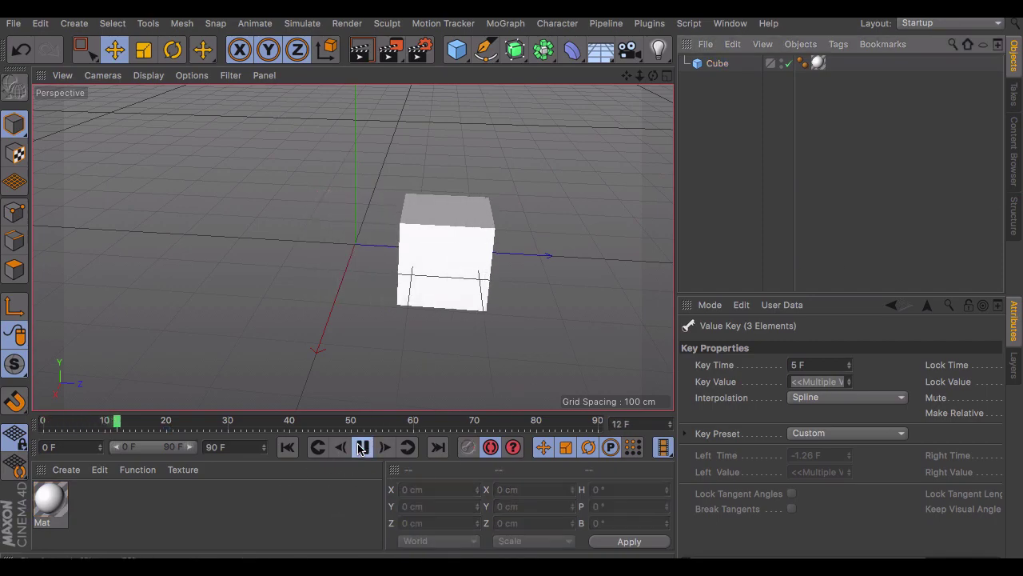
Step: Select the cube, move it slightly farther along the Z axis and replay the motion from frame 0
{"action": "left_click", "coordinate": [450, 273]}
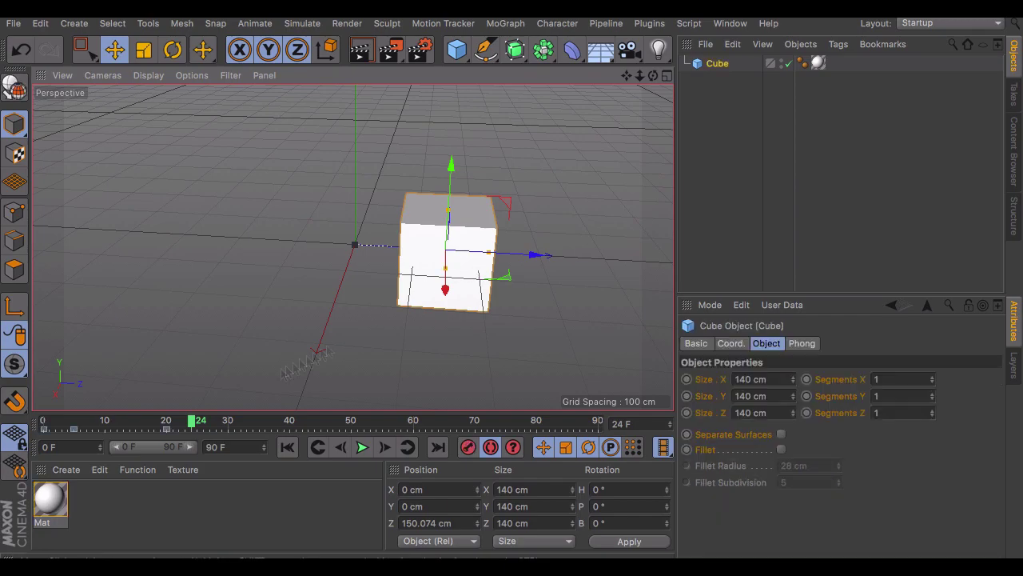
{"action": "left_click_drag", "start_coordinate": [533, 258], "coordinate": [541, 256]}
{"action": "key", "text": "shift+f"}
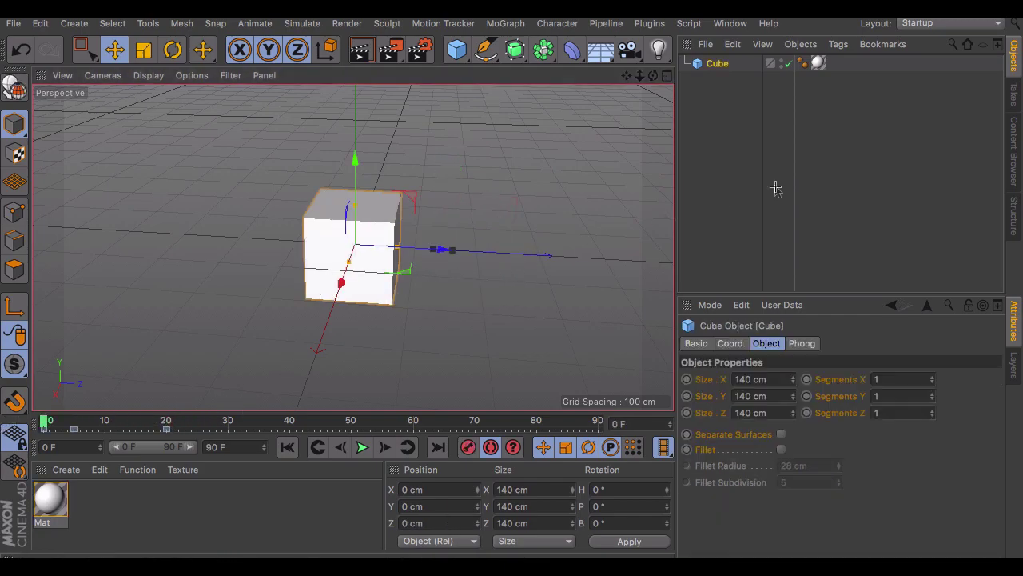
{"action": "left_click", "coordinate": [774, 189]}
{"action": "left_click", "coordinate": [361, 447]}
{"action": "left_click", "coordinate": [360, 448]}
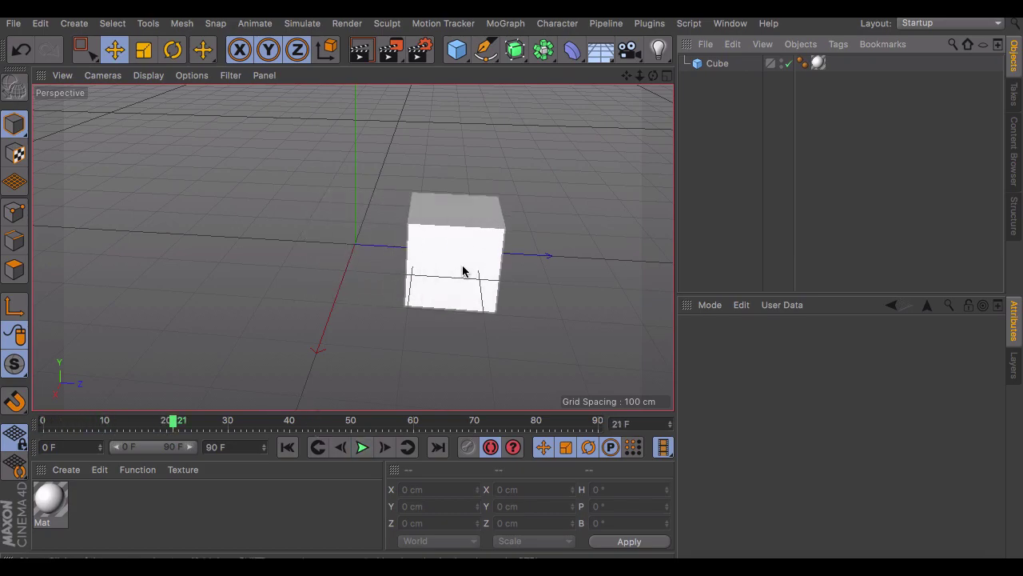
Step: Move the cube to about 197 cm along the Z axis at frame 20 and shift that keyframe to frame 30
{"action": "left_click", "coordinate": [463, 272]}
{"action": "left_click", "coordinate": [166, 424]}
{"action": "left_click_drag", "start_coordinate": [542, 256], "coordinate": [568, 256]}
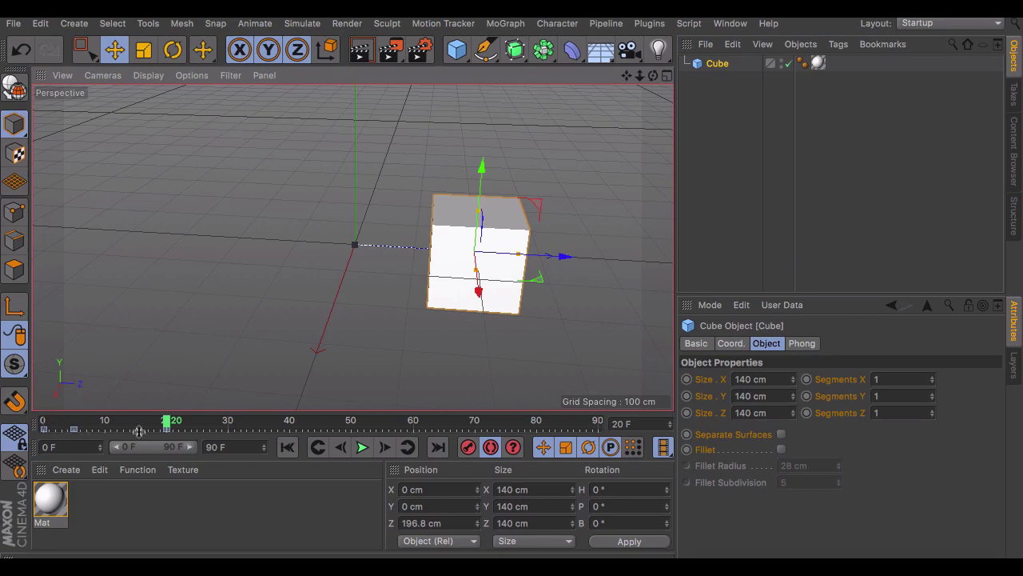
{"action": "left_click", "coordinate": [166, 431]}
{"action": "left_click_drag", "start_coordinate": [170, 438], "coordinate": [43, 421]}
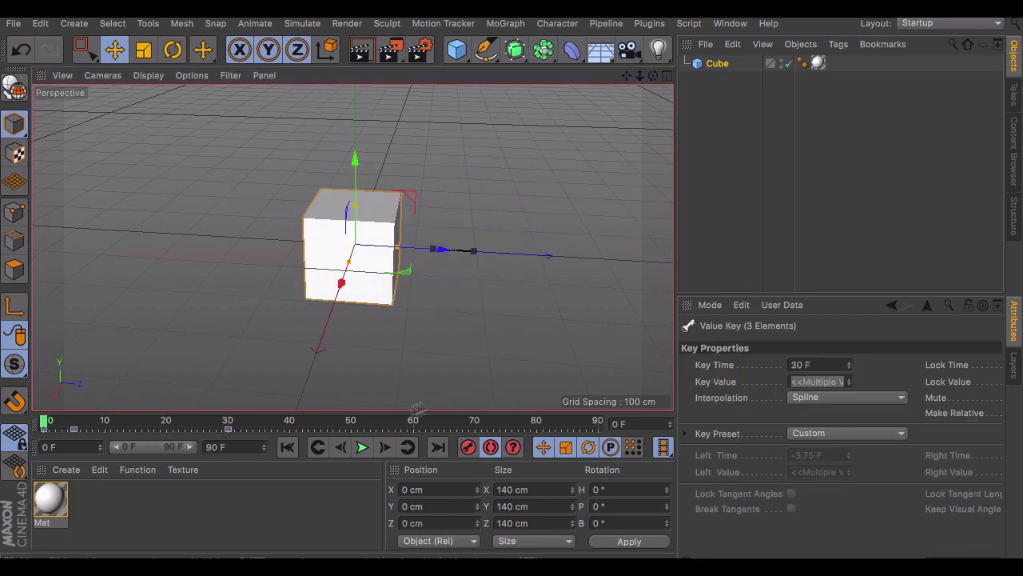
Step: Play the cube's animation twice from the start and return the playhead to frame 0
{"action": "left_click", "coordinate": [431, 404]}
{"action": "left_click", "coordinate": [364, 447]}
{"action": "left_click", "coordinate": [364, 448]}
{"action": "left_click_drag", "start_coordinate": [92, 424], "coordinate": [44, 423]}
{"action": "left_click", "coordinate": [362, 448]}
{"action": "left_click", "coordinate": [363, 447]}
{"action": "left_click", "coordinate": [475, 263]}
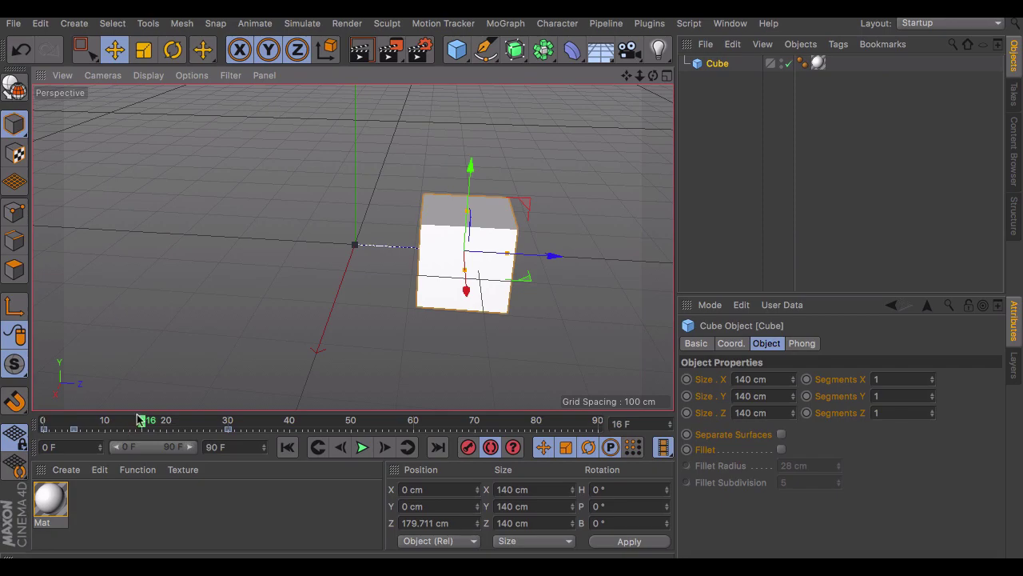
{"action": "left_click_drag", "start_coordinate": [139, 421], "coordinate": [44, 421]}
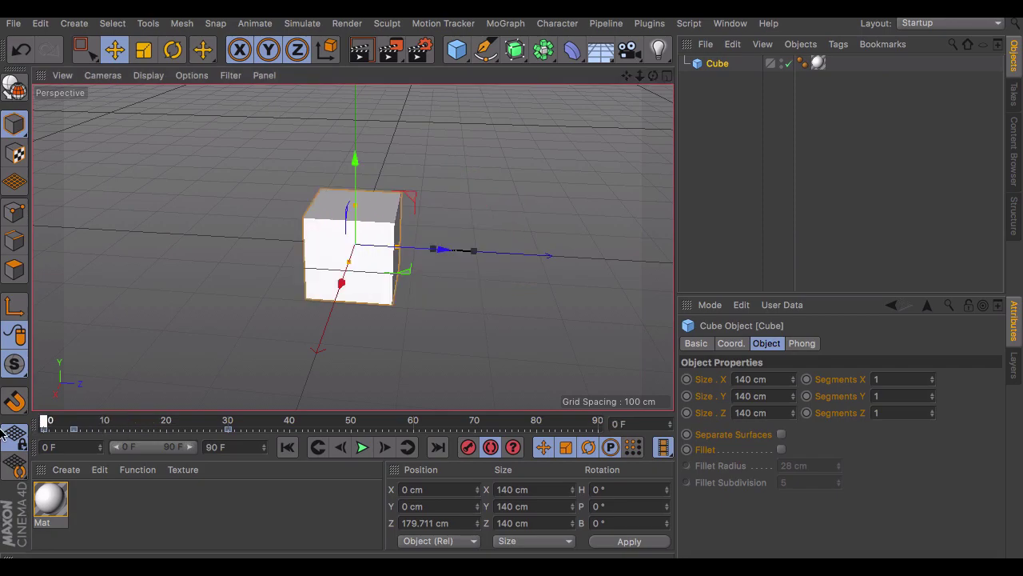
Step: Delete the cube's keyframe at frame 30 and play the animation
{"action": "left_click", "coordinate": [229, 433]}
{"action": "key", "text": "Delete"}
{"action": "left_click", "coordinate": [852, 110]}
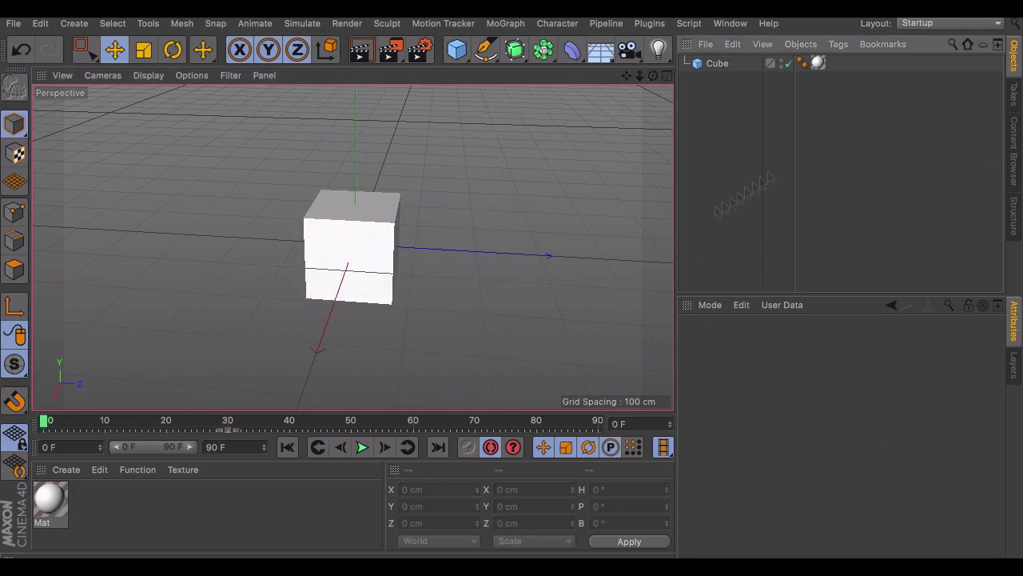
{"action": "left_click", "coordinate": [362, 448]}
{"action": "left_click", "coordinate": [362, 448]}
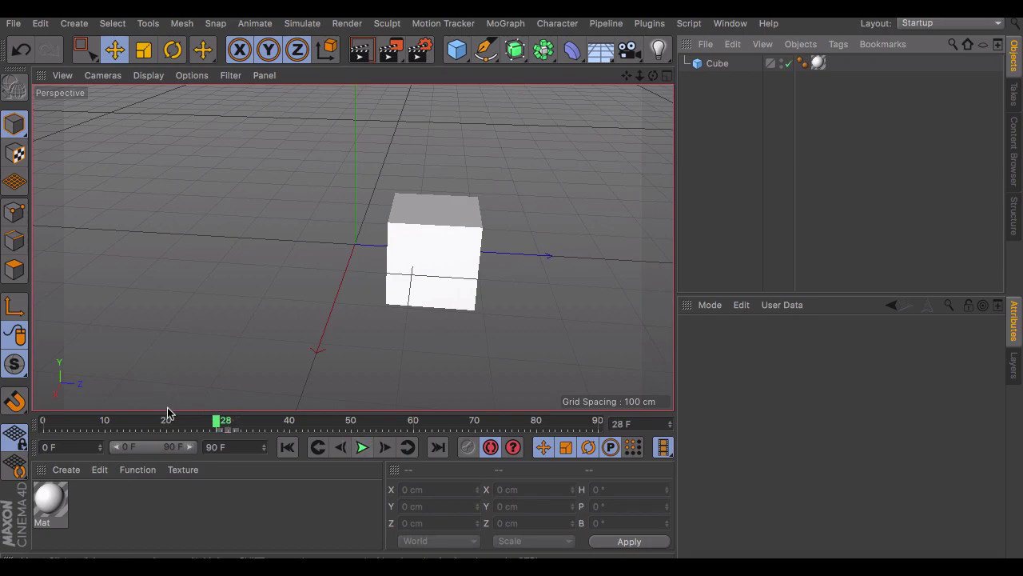
Step: Undo the keyframe deletion, replay the animation from the start and return to frame 0
{"action": "key", "text": "ctrl+z"}
{"action": "key", "text": "ctrl+z"}
{"action": "left_click_drag", "start_coordinate": [167, 427], "coordinate": [43, 424]}
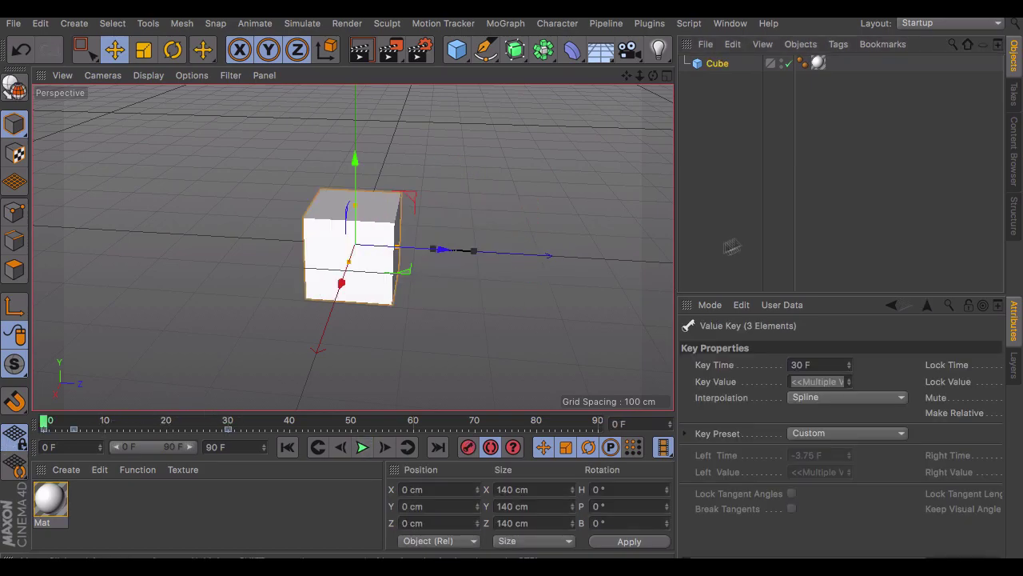
{"action": "left_click", "coordinate": [362, 448]}
{"action": "left_click", "coordinate": [360, 452]}
{"action": "left_click_drag", "start_coordinate": [258, 426], "coordinate": [43, 423]}
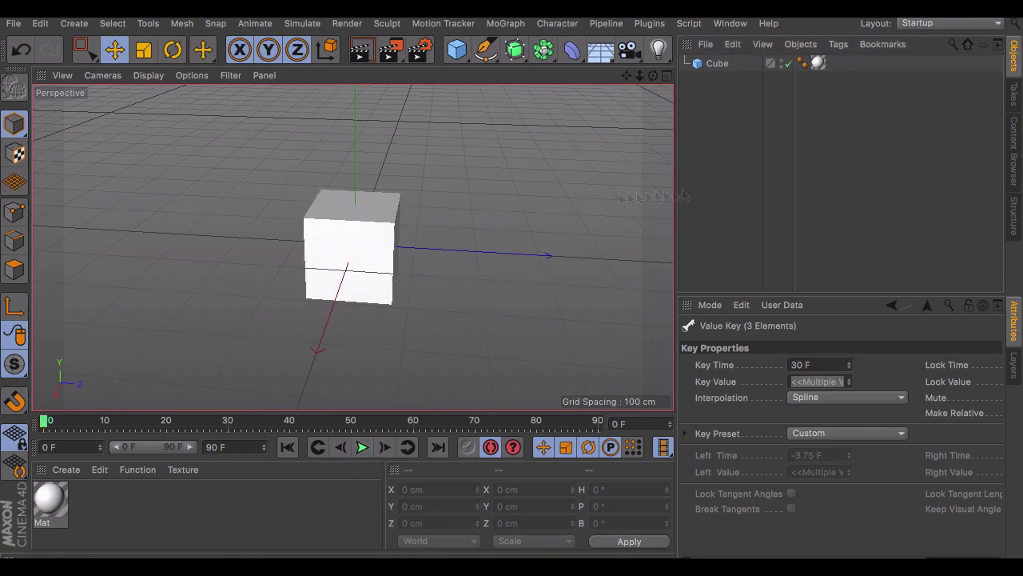
Step: Orbit the perspective view to a lower angle and select the cube
{"action": "left_click_drag", "start_coordinate": [653, 76], "coordinate": [627, 85]}
{"action": "left_click", "coordinate": [715, 65]}
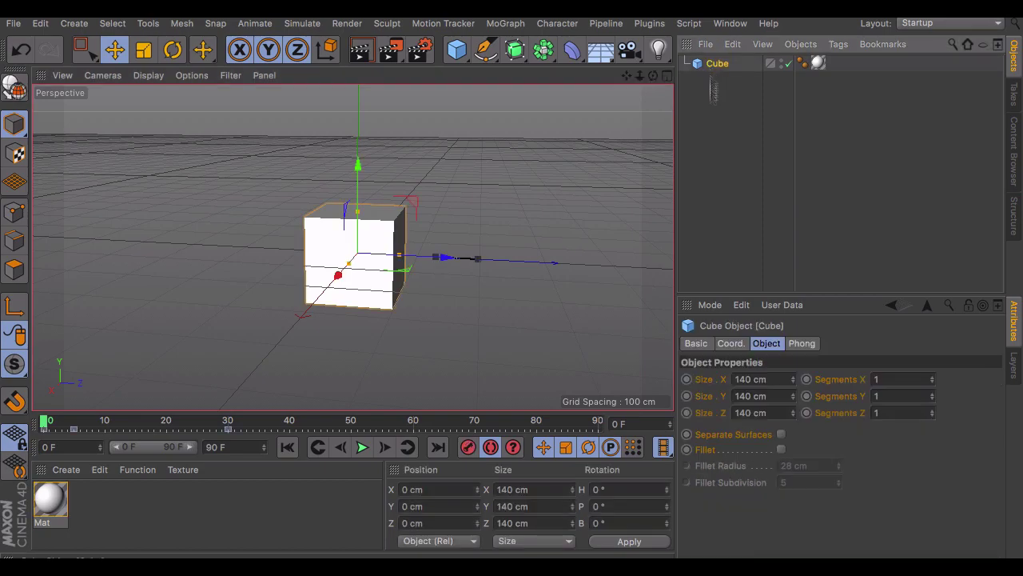
{"action": "left_click", "coordinate": [772, 268]}
{"action": "left_click", "coordinate": [717, 65]}
{"action": "left_click", "coordinate": [713, 258]}
{"action": "left_click", "coordinate": [374, 279]}
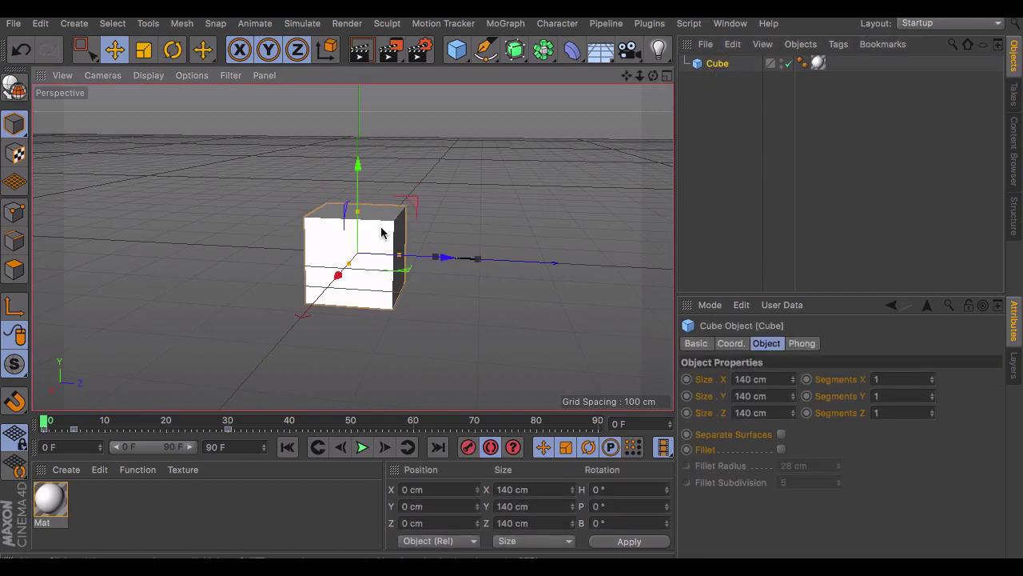
Step: Show the cube's F-curves and enlarge the Timeline window to fill the screen
{"action": "right_click", "coordinate": [381, 233]}
{"action": "left_click", "coordinate": [780, 160]}
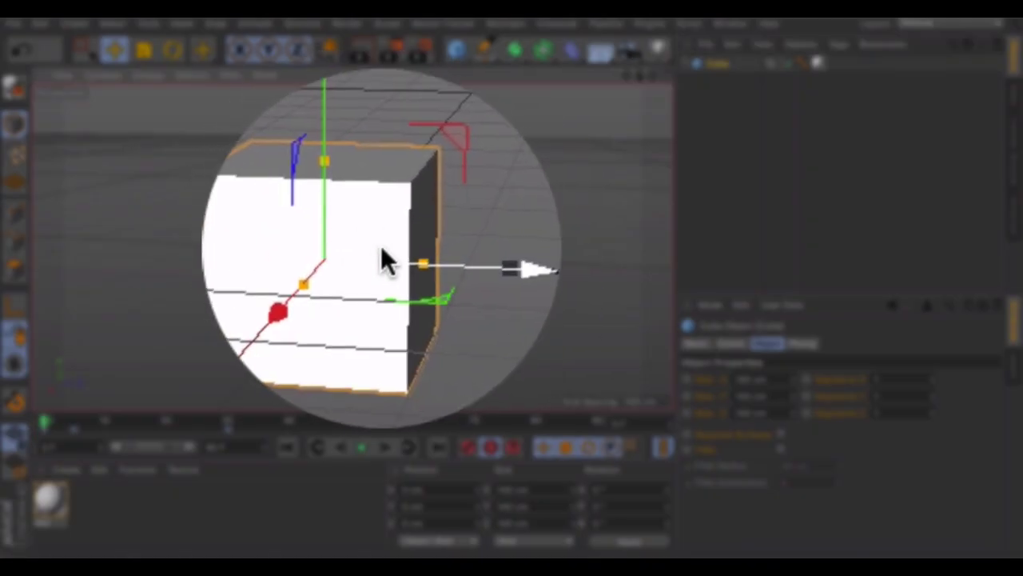
{"action": "right_click", "coordinate": [383, 247]}
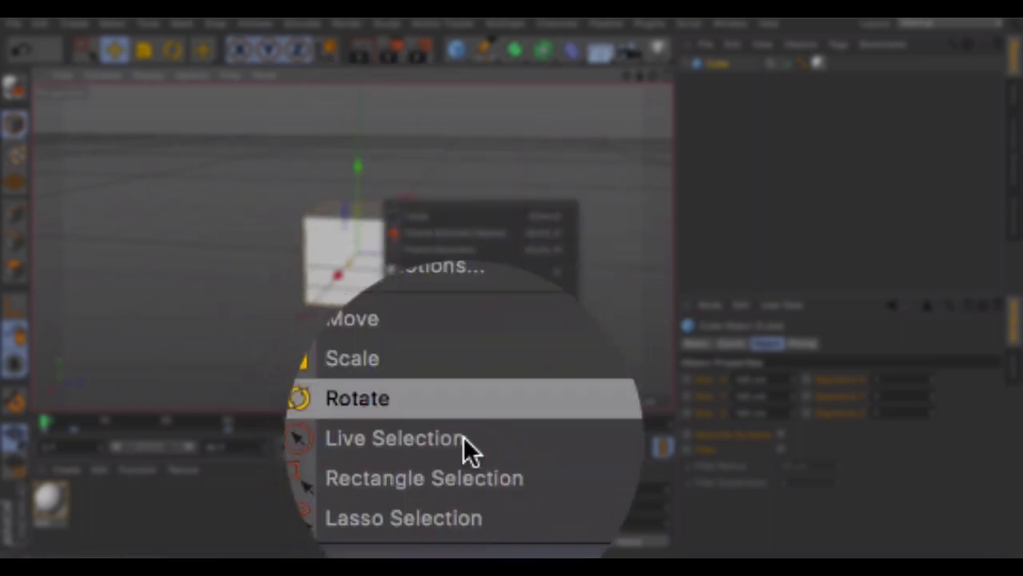
{"action": "left_click", "coordinate": [449, 436]}
{"action": "left_click_drag", "start_coordinate": [580, 119], "coordinate": [568, 83]}
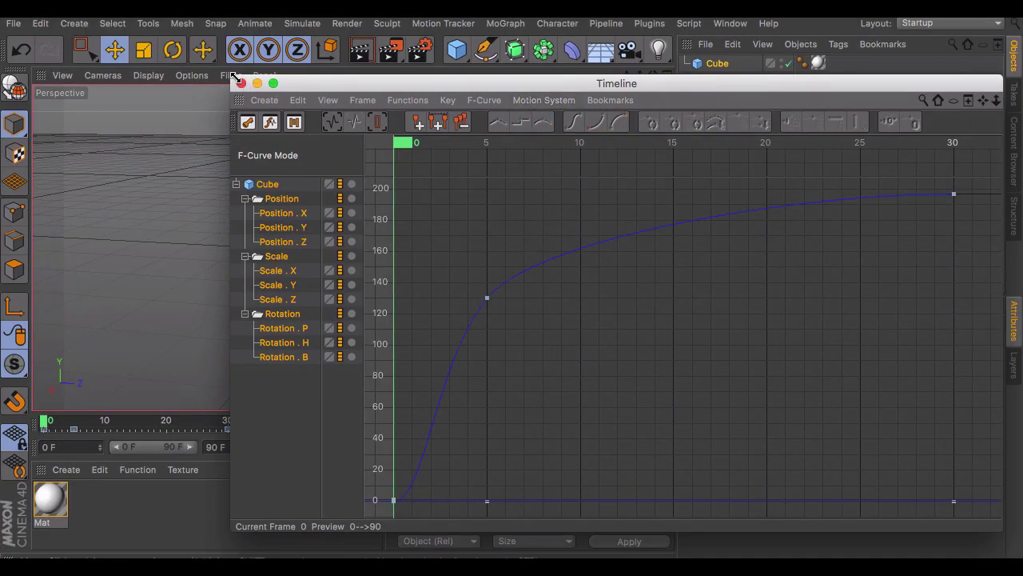
{"action": "left_click", "coordinate": [273, 83]}
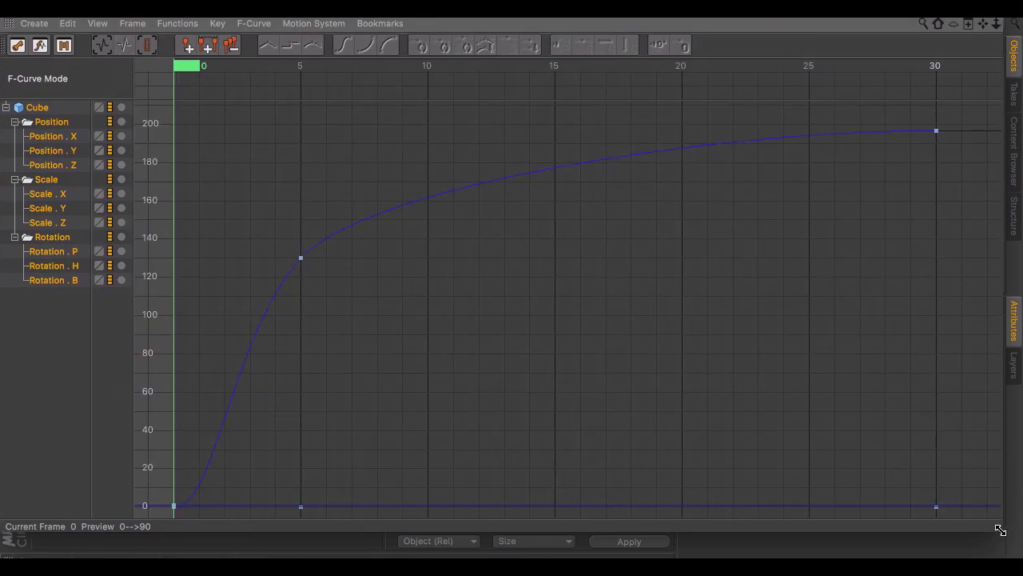
Step: Stretch the frame 5 key's tangent on the Z position curve to about -5.79 F and -69 cm, then play the result
{"action": "left_click", "coordinate": [301, 276], "text": "ctrl"}
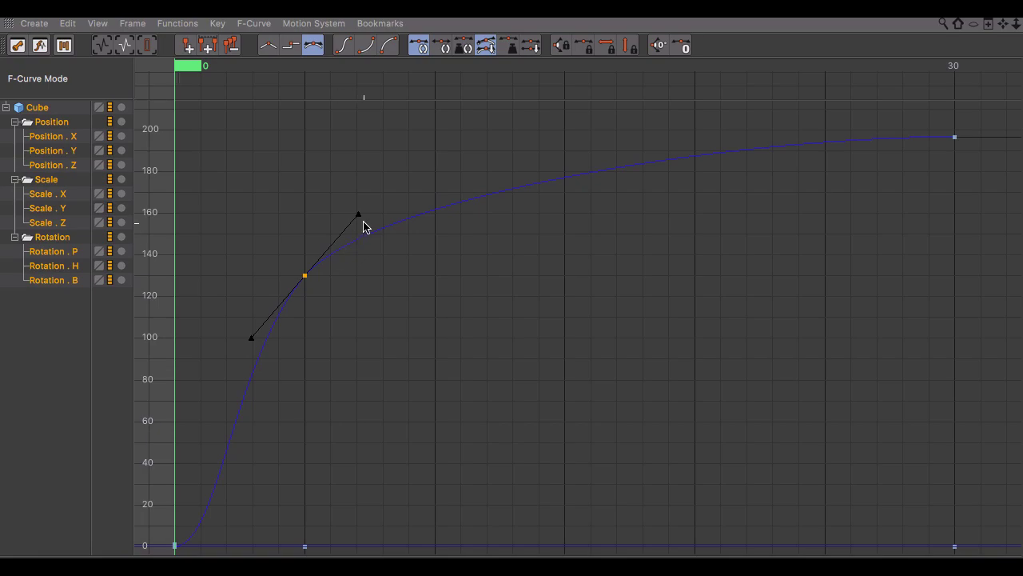
{"action": "left_click_drag", "start_coordinate": [360, 221], "coordinate": [455, 136]}
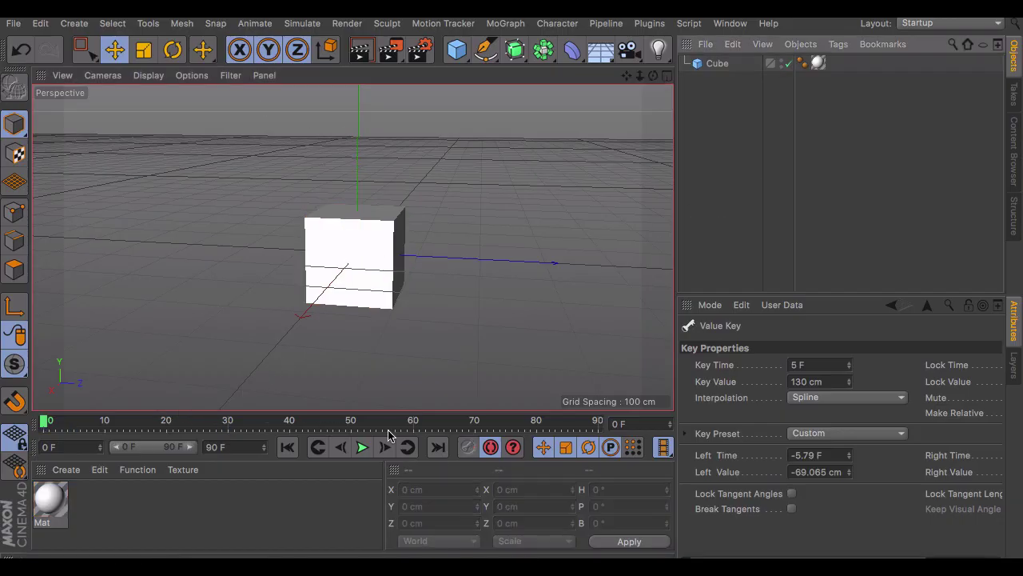
{"action": "left_click", "coordinate": [367, 444]}
{"action": "left_click", "coordinate": [367, 445]}
Step: Replay the cube's motion repeatedly from frame 0 and set the playhead to frame 33
{"action": "left_click", "coordinate": [43, 420]}
{"action": "left_click", "coordinate": [363, 446]}
{"action": "left_click", "coordinate": [364, 446]}
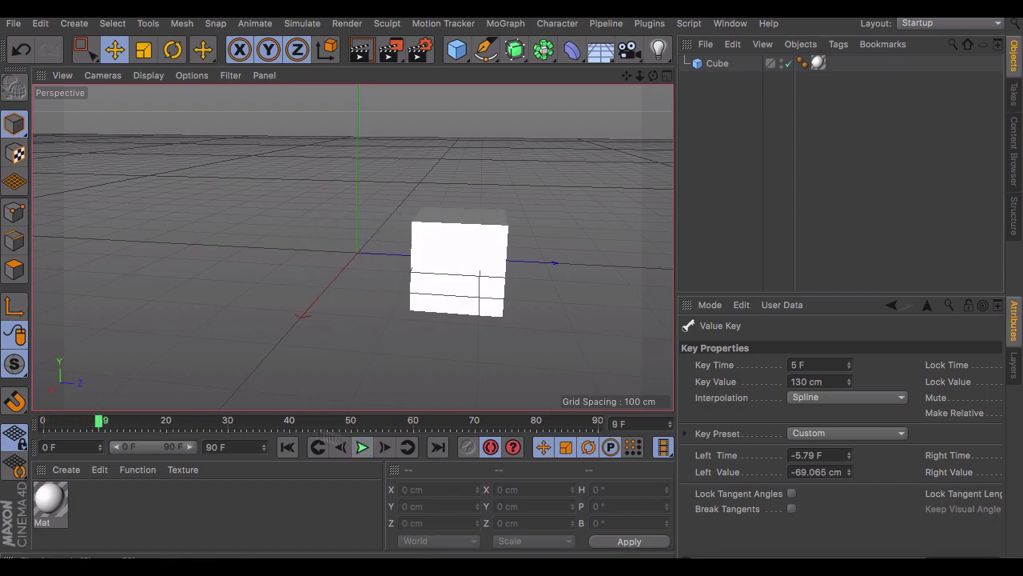
{"action": "left_click_drag", "start_coordinate": [77, 423], "coordinate": [41, 428]}
{"action": "left_click", "coordinate": [364, 449]}
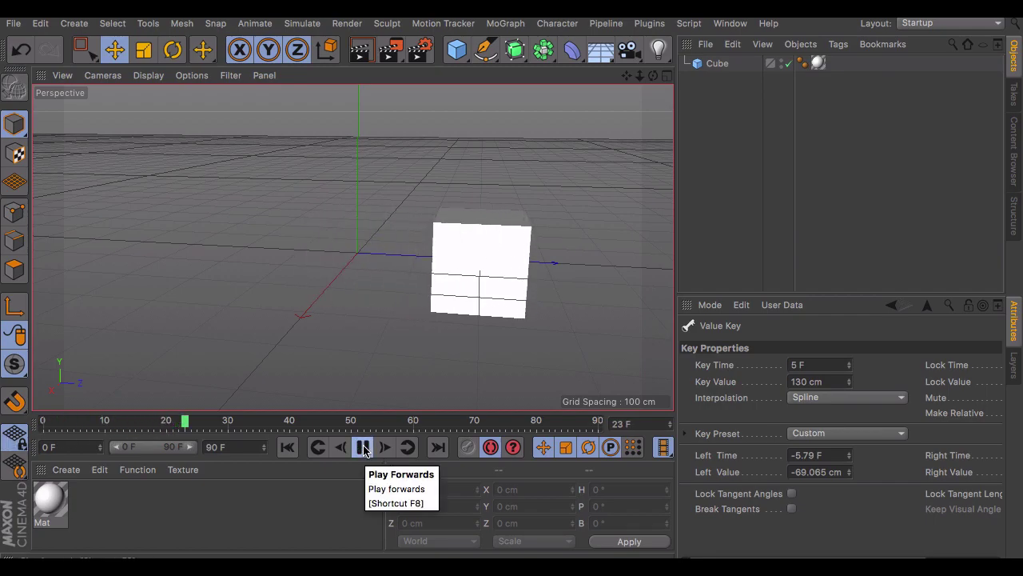
{"action": "left_click", "coordinate": [364, 447]}
{"action": "left_click_drag", "start_coordinate": [225, 432], "coordinate": [253, 434]}
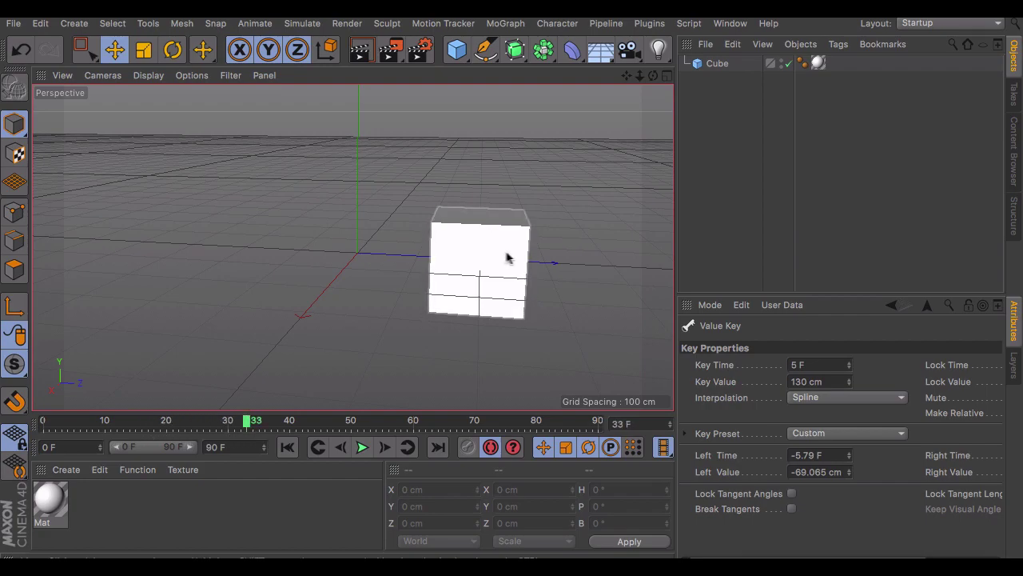
Step: Reopen the cube's F-curves and steepen the frame 5 key's tangent to about -5.91 F and -73.3 cm on its left side
{"action": "right_click", "coordinate": [725, 63]}
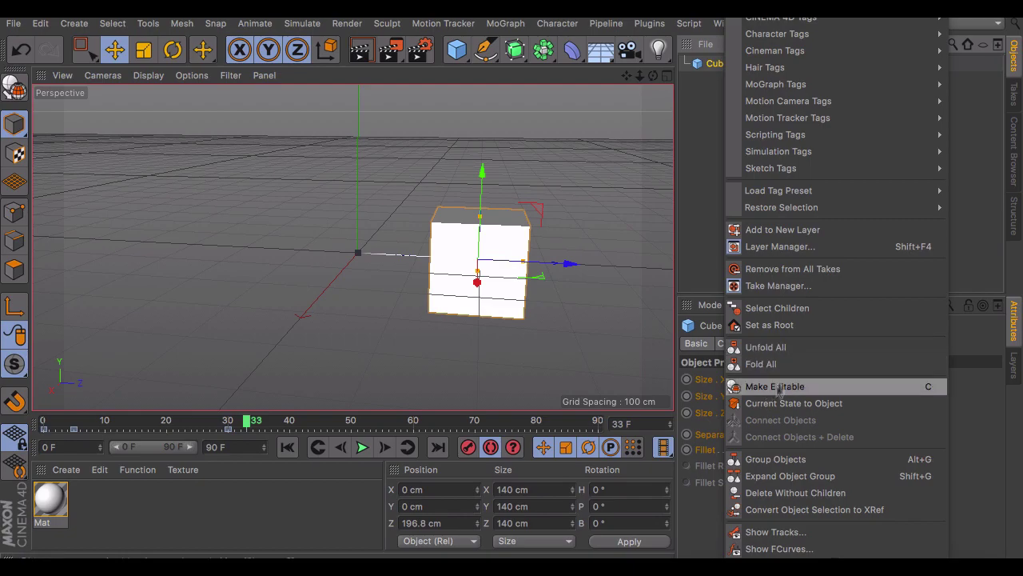
{"action": "scroll", "coordinate": [773, 455], "scroll_direction": "down", "scroll_amount": 5}
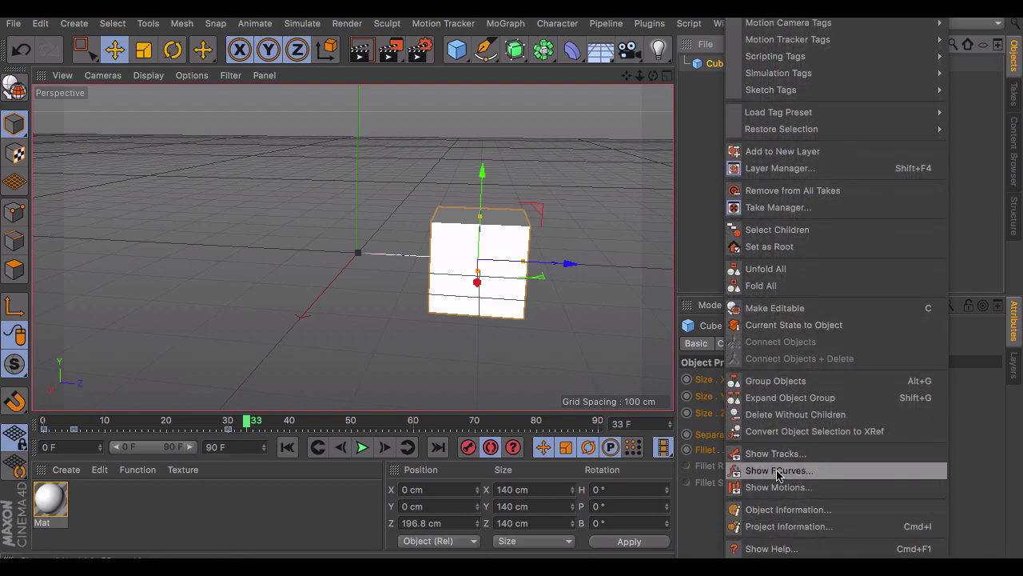
{"action": "left_click", "coordinate": [777, 472]}
{"action": "left_click", "coordinate": [465, 126]}
{"action": "mouse_move", "coordinate": [465, 126]}
{"action": "left_mouse_down"}
{"action": "mouse_move", "coordinate": [471, 150]}
{"action": "mouse_move", "coordinate": [459, 123]}
{"action": "mouse_move", "coordinate": [468, 113]}
{"action": "left_mouse_up"}
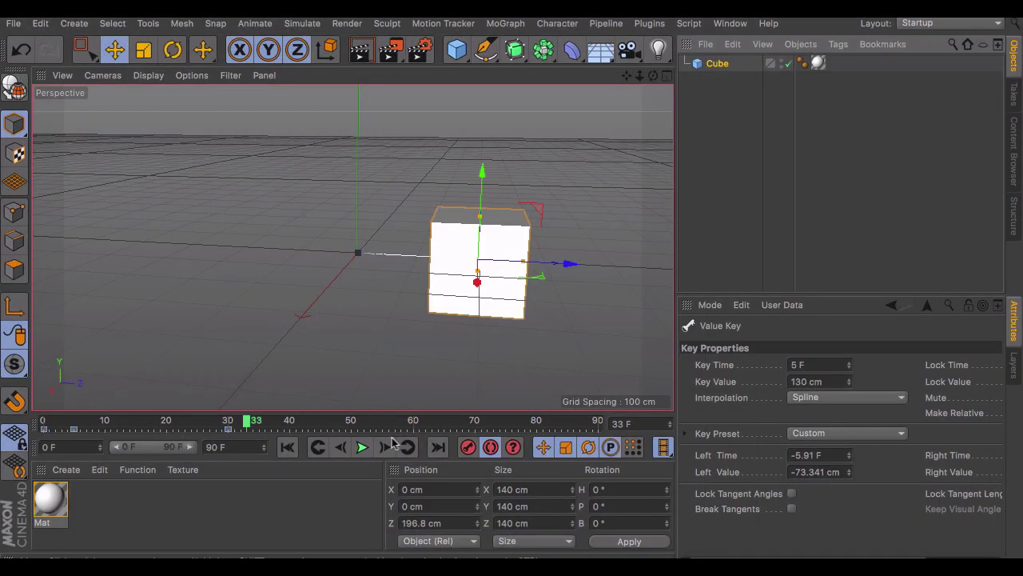
Step: With the playhead at frame 1, steepen the frame 5 key's F-curve tangent further to about -6.21 F and -94.4 cm on its left side
{"action": "left_click_drag", "start_coordinate": [202, 433], "coordinate": [49, 438]}
{"action": "right_click", "coordinate": [723, 64]}
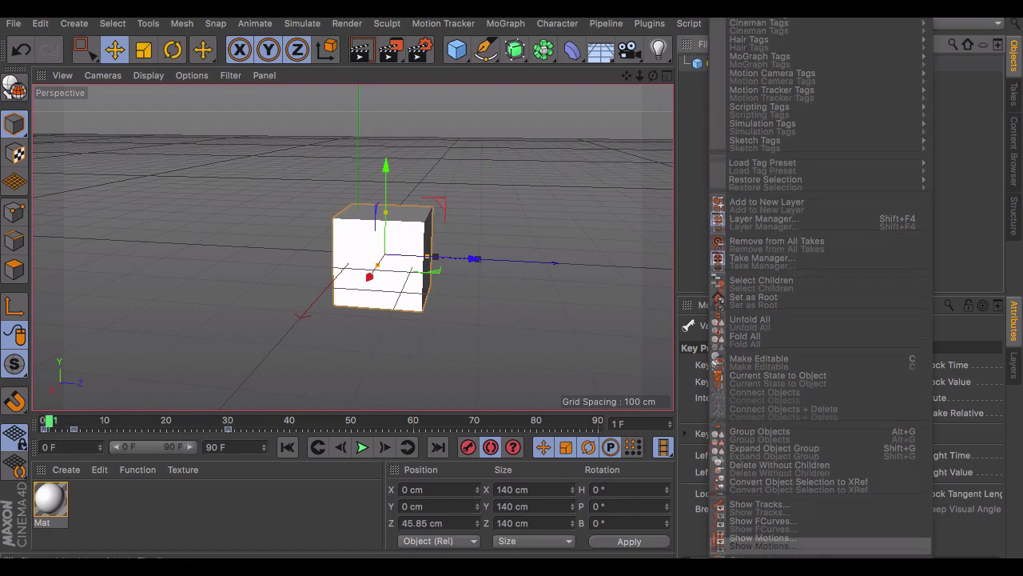
{"action": "left_click", "coordinate": [773, 472]}
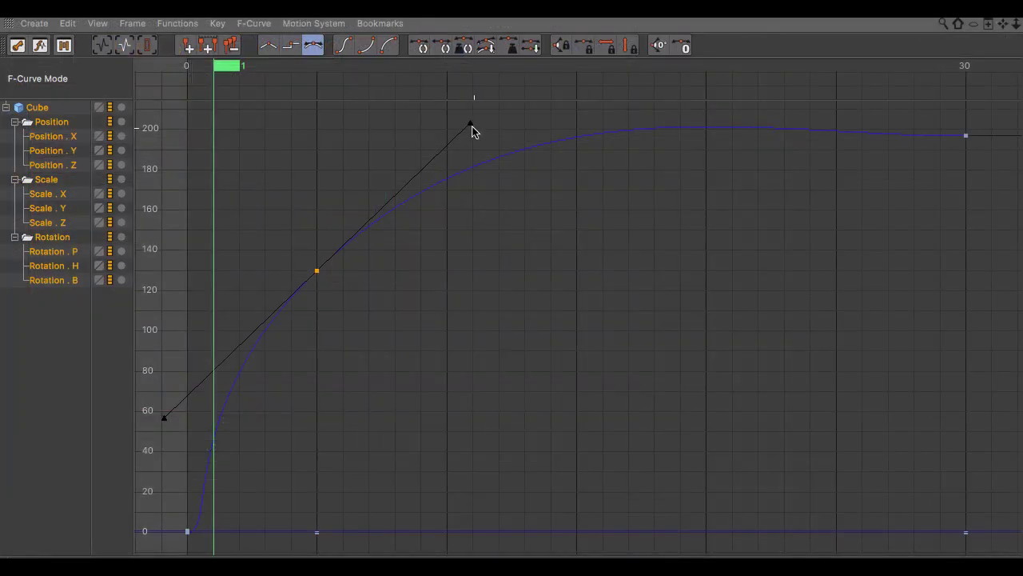
{"action": "left_click_drag", "start_coordinate": [471, 130], "coordinate": [478, 87]}
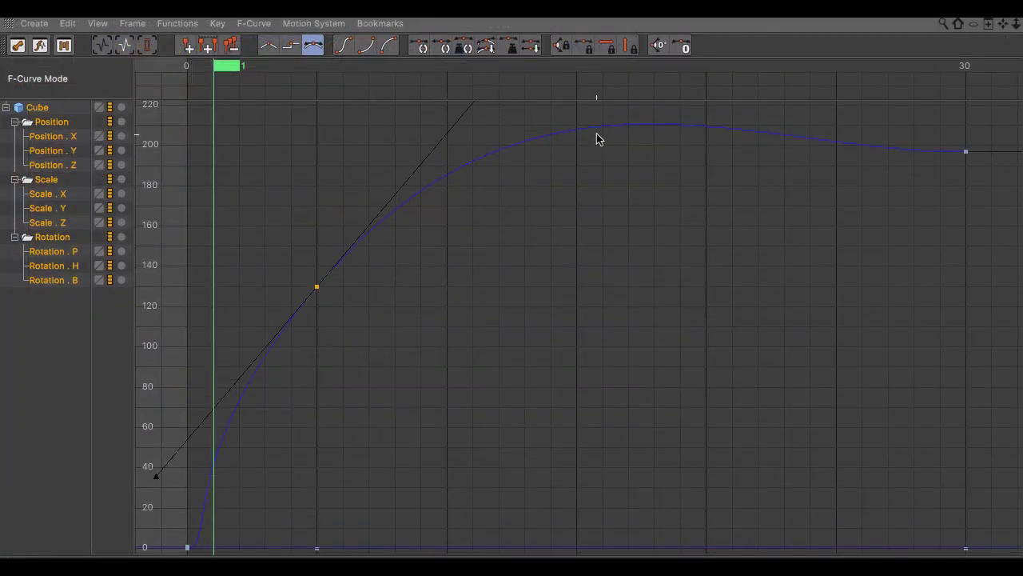
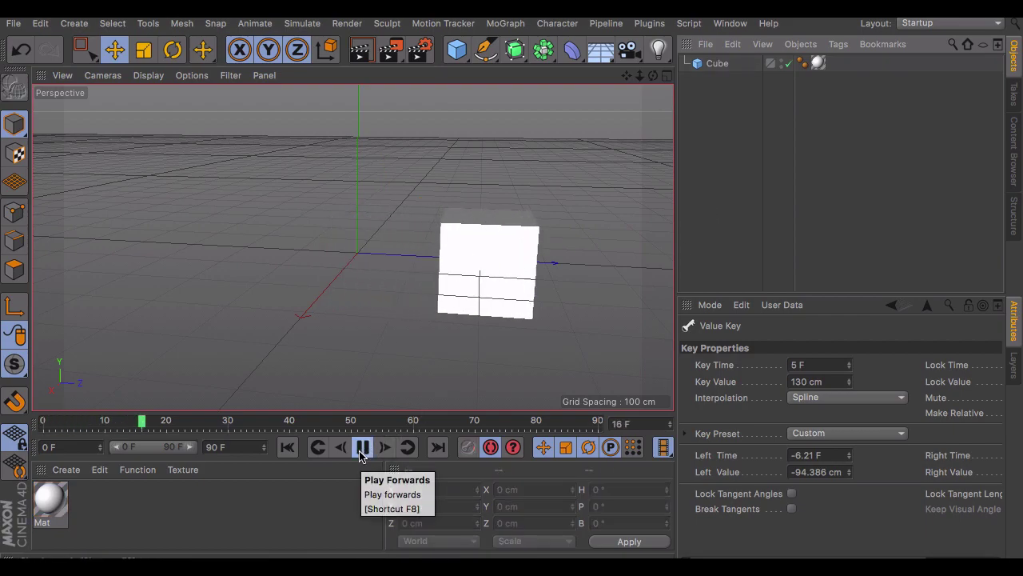
Step: Stop the playback of the adjusted motion and return the playhead to frame 0
{"action": "left_click", "coordinate": [362, 447]}
{"action": "left_click", "coordinate": [234, 423]}
{"action": "left_click_drag", "start_coordinate": [234, 424], "coordinate": [4, 433]}
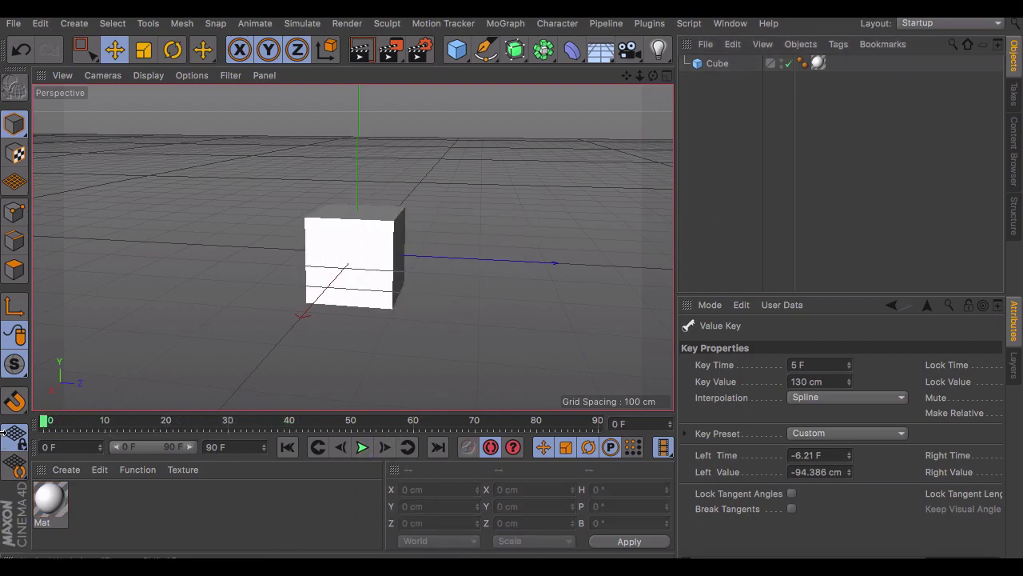
{"action": "left_click", "coordinate": [17, 438]}
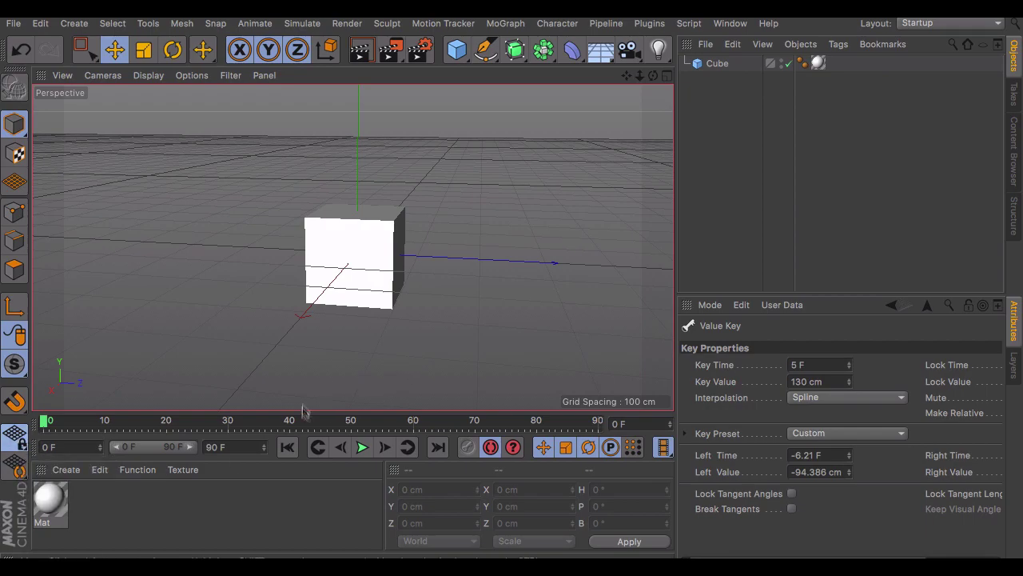
Step: Play back the cube's adjusted motion from frame 0
{"action": "left_click", "coordinate": [361, 447]}
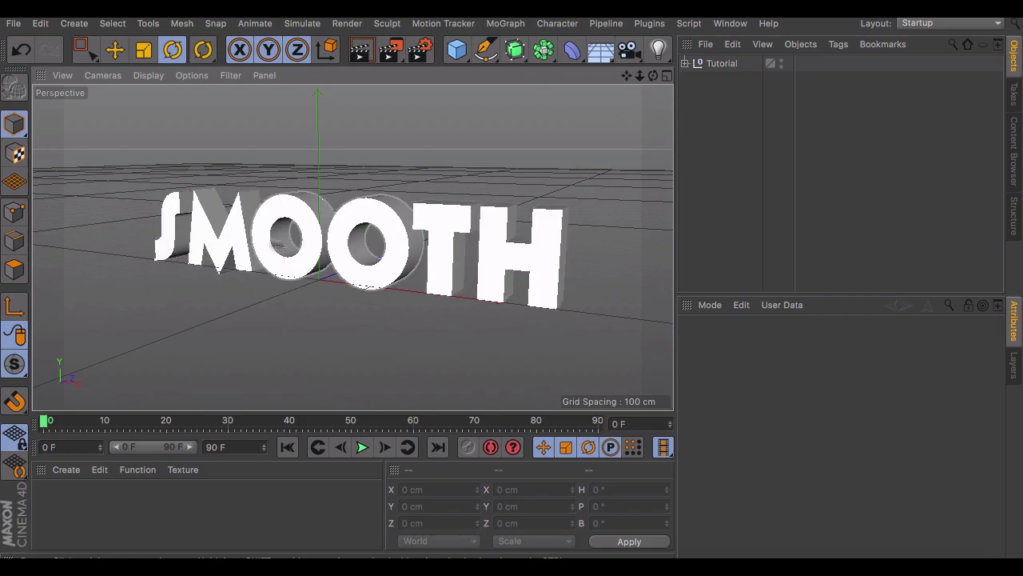
Step: Select the Tutorial null holding the SMOOTH text and turn on autokeying
{"action": "left_click", "coordinate": [723, 65]}
{"action": "mouse_move", "coordinate": [639, 76]}
{"action": "left_mouse_down"}
{"action": "mouse_move", "coordinate": [624, 79]}
{"action": "mouse_move", "coordinate": [695, 86]}
{"action": "mouse_move", "coordinate": [699, 72]}
{"action": "mouse_move", "coordinate": [647, 112]}
{"action": "mouse_move", "coordinate": [649, 78]}
{"action": "mouse_move", "coordinate": [628, 76]}
{"action": "mouse_move", "coordinate": [672, 89]}
{"action": "mouse_move", "coordinate": [639, 74]}
{"action": "mouse_move", "coordinate": [659, 76]}
{"action": "mouse_move", "coordinate": [635, 76]}
{"action": "mouse_move", "coordinate": [652, 76]}
{"action": "left_mouse_up"}
{"action": "mouse_move", "coordinate": [653, 76]}
{"action": "left_mouse_down"}
{"action": "mouse_move", "coordinate": [604, 104]}
{"action": "mouse_move", "coordinate": [653, 76]}
{"action": "left_mouse_up"}
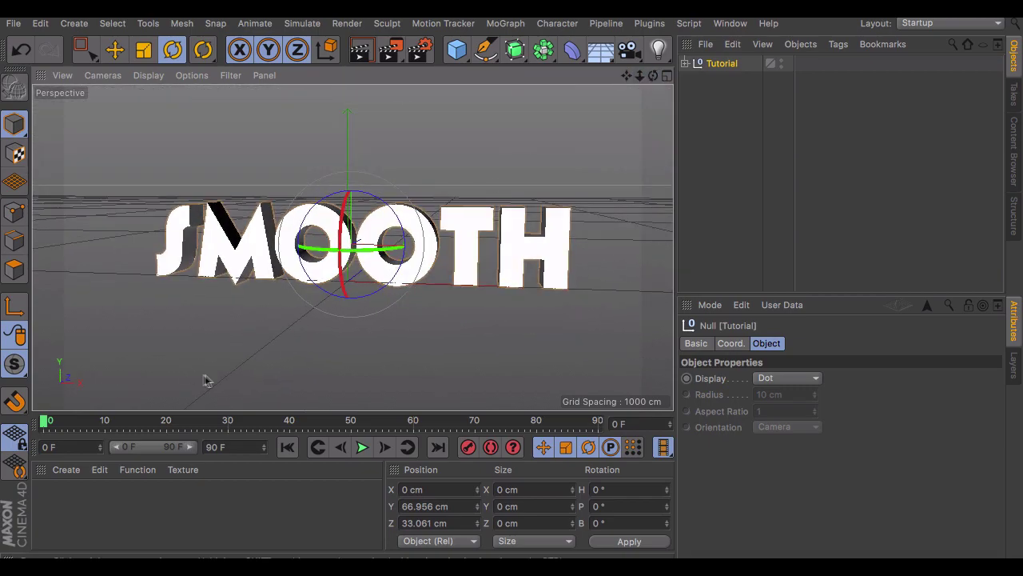
{"action": "left_click", "coordinate": [490, 447]}
{"action": "left_click", "coordinate": [664, 447]}
{"action": "left_click", "coordinate": [710, 313]}
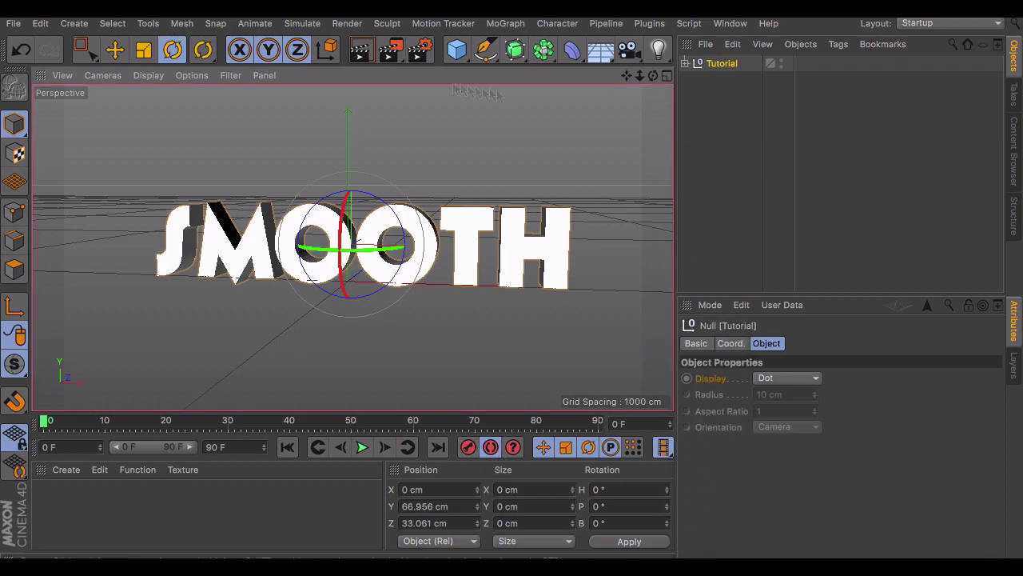
{"action": "left_click", "coordinate": [701, 189]}
Step: At frame 0, rotate the Tutorial text null to a pitch of 60° as its first keyframe
{"action": "left_click_drag", "start_coordinate": [653, 76], "coordinate": [627, 86]}
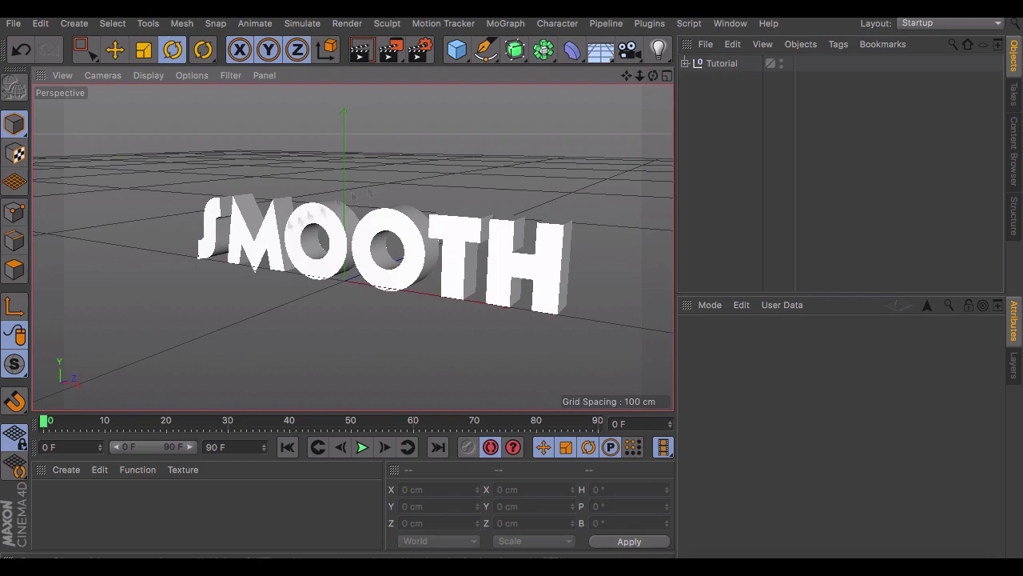
{"action": "left_click_drag", "start_coordinate": [53, 423], "coordinate": [89, 423]}
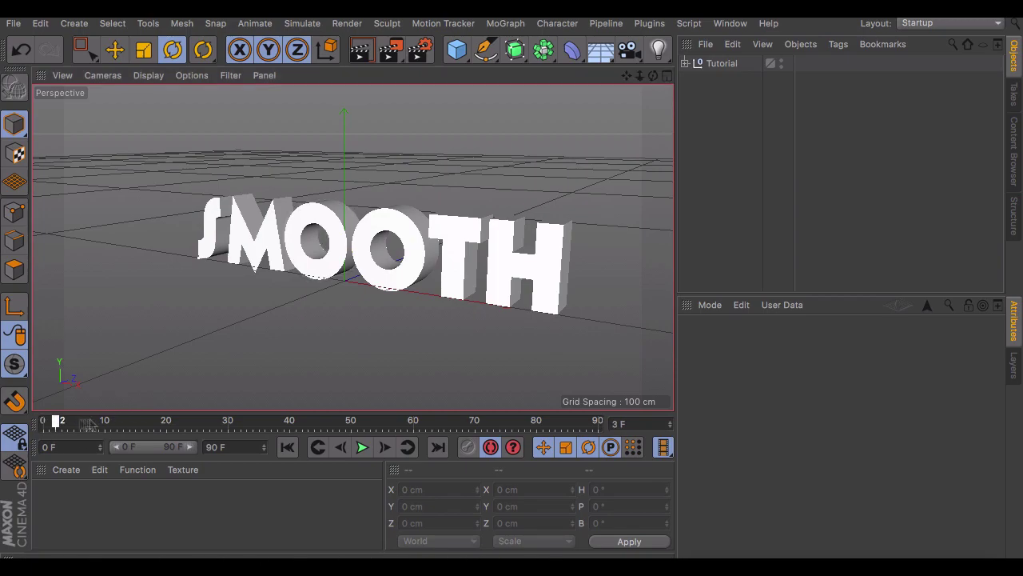
{"action": "left_click", "coordinate": [721, 63]}
{"action": "left_click_drag", "start_coordinate": [352, 291], "coordinate": [325, 291]}
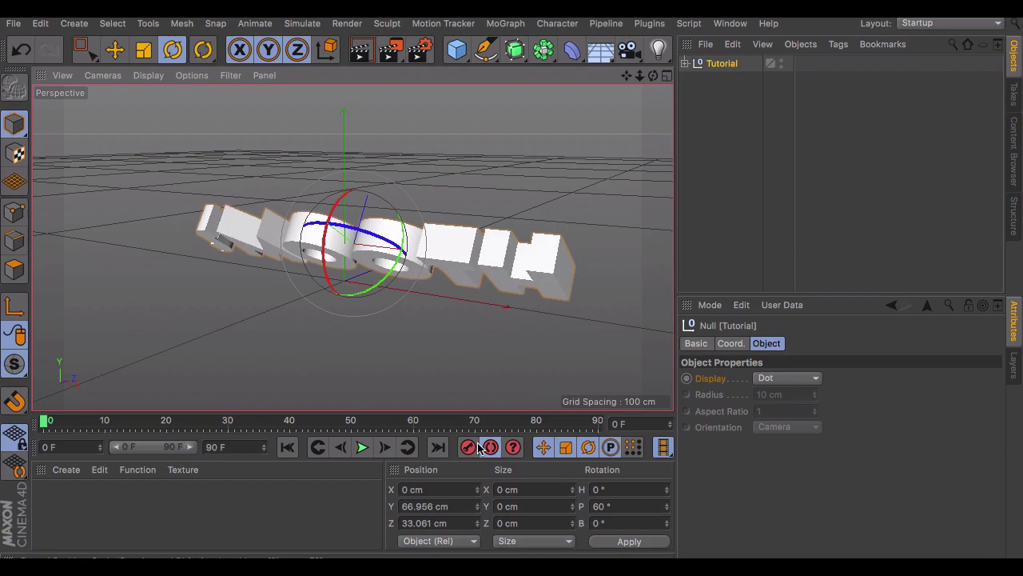
Step: Keyframe the Tutorial text at a pitch of -10° on frame 5 and return the playhead to frame 0
{"action": "left_click", "coordinate": [106, 425]}
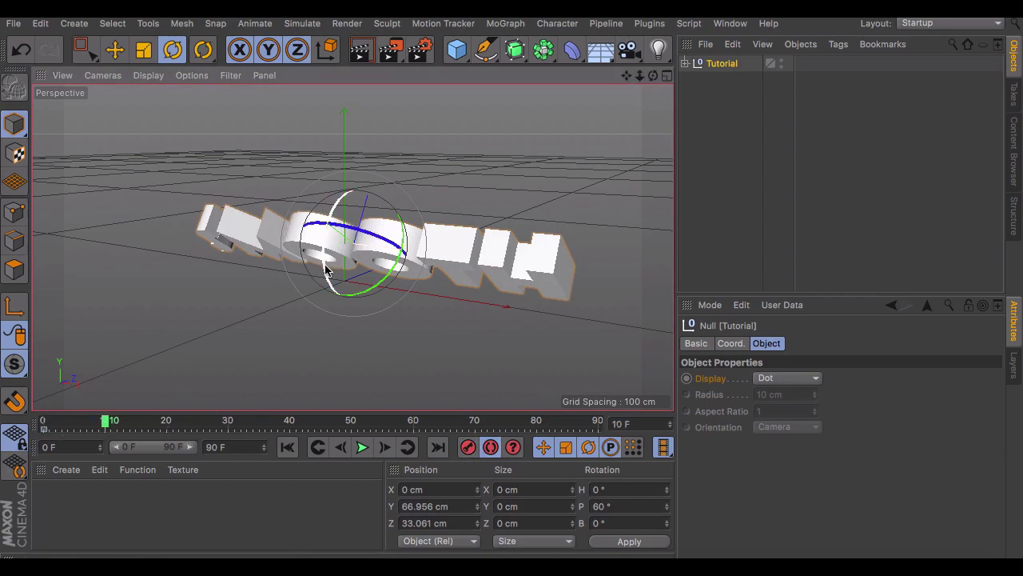
{"action": "left_click_drag", "start_coordinate": [322, 265], "coordinate": [340, 217]}
{"action": "key", "text": "super+z"}
{"action": "left_click", "coordinate": [73, 426]}
{"action": "left_click", "coordinate": [828, 204]}
{"action": "left_click", "coordinate": [44, 426]}
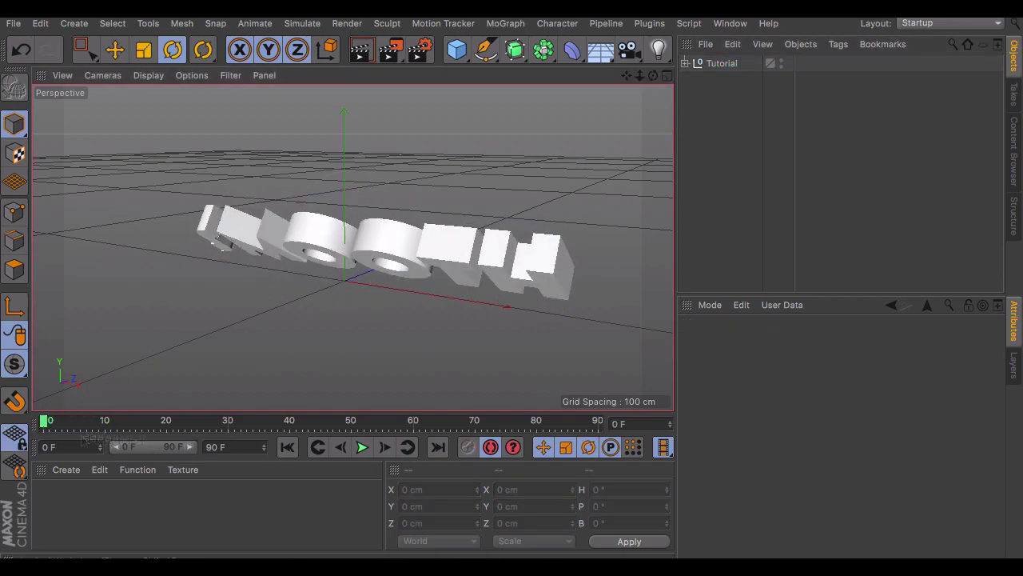
Step: Replay the text's rotation repeatedly from frame 0 to judge how it moves between the two keyframes
{"action": "left_click", "coordinate": [362, 448]}
{"action": "key", "text": "shift+f"}
{"action": "left_click", "coordinate": [362, 448]}
{"action": "key", "text": "shift+f"}
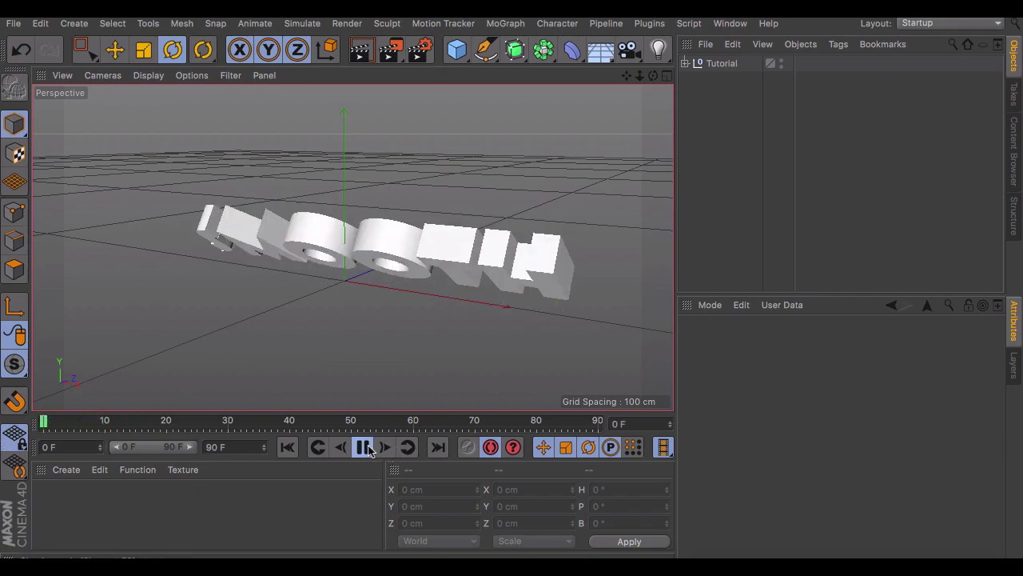
{"action": "left_click", "coordinate": [367, 446]}
{"action": "left_click_drag", "start_coordinate": [90, 418], "coordinate": [45, 421]}
{"action": "left_click", "coordinate": [359, 450]}
{"action": "left_click", "coordinate": [359, 450]}
{"action": "left_click", "coordinate": [723, 66]}
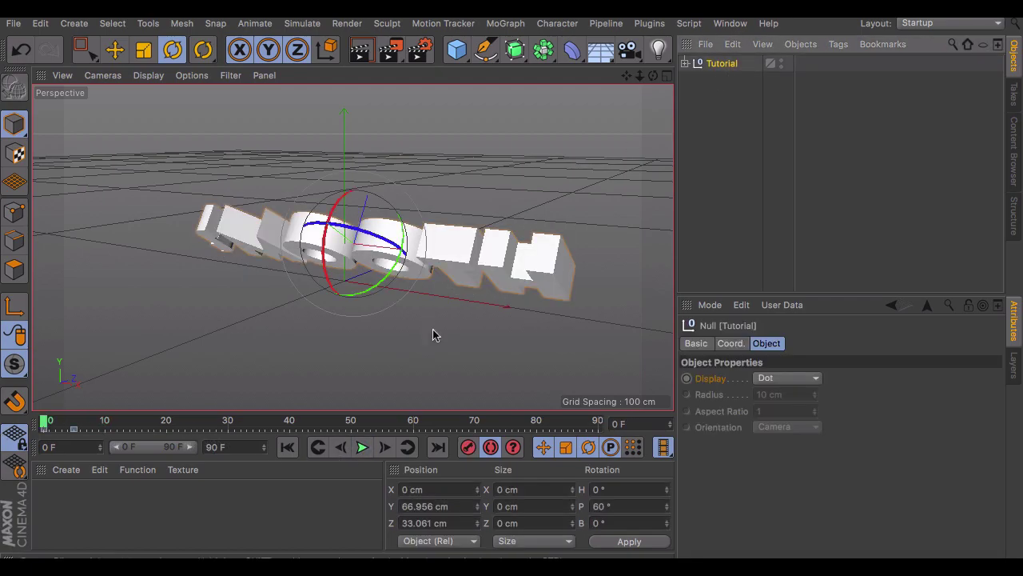
{"action": "left_click", "coordinate": [361, 448]}
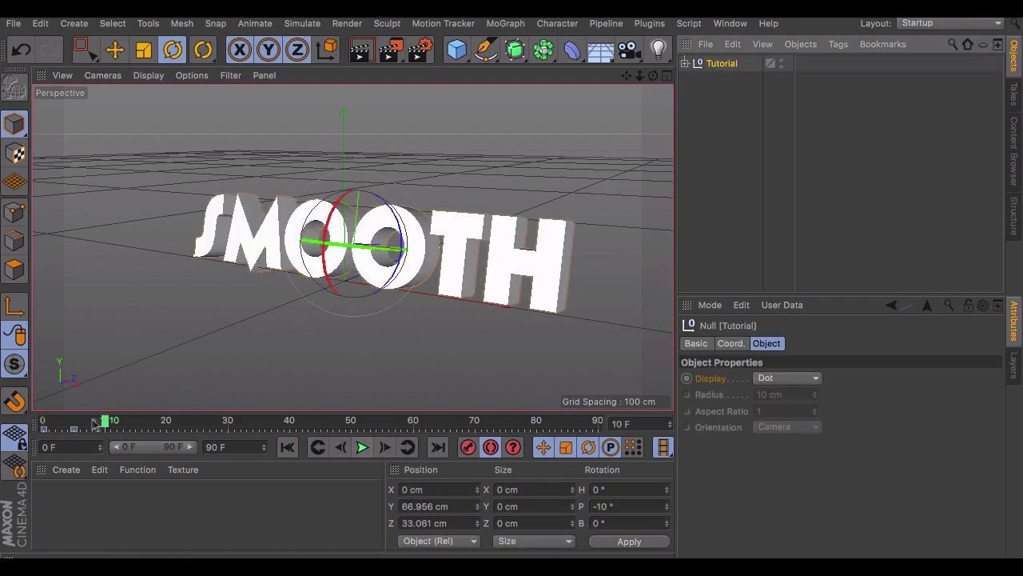
{"action": "left_click_drag", "start_coordinate": [103, 423], "coordinate": [2, 434]}
{"action": "left_click", "coordinate": [371, 452]}
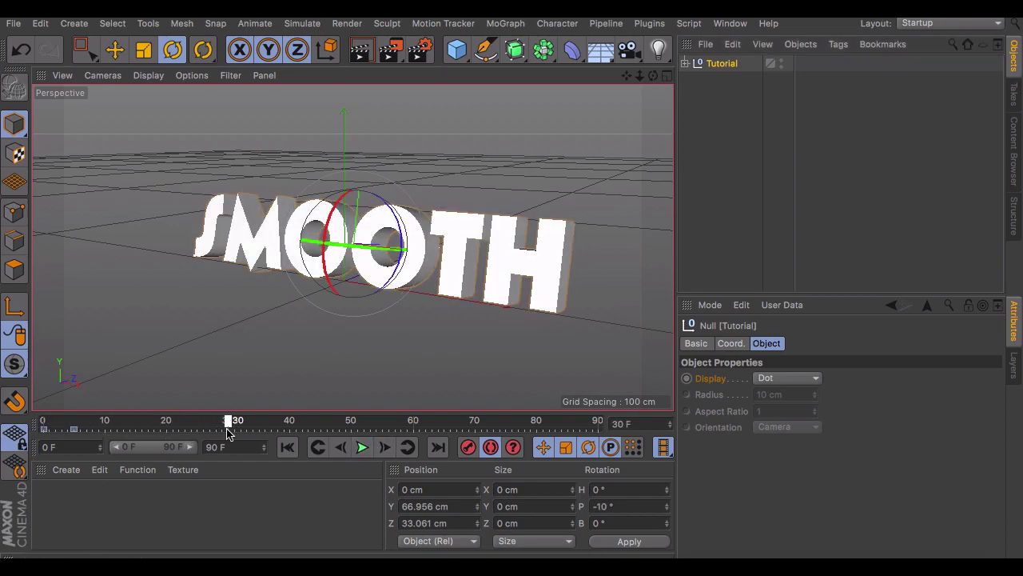
Step: At frame 30, rotate the Tutorial text to a pitch of about -34.3° and play the motion back from frame 0
{"action": "left_click_drag", "start_coordinate": [324, 268], "coordinate": [318, 242]}
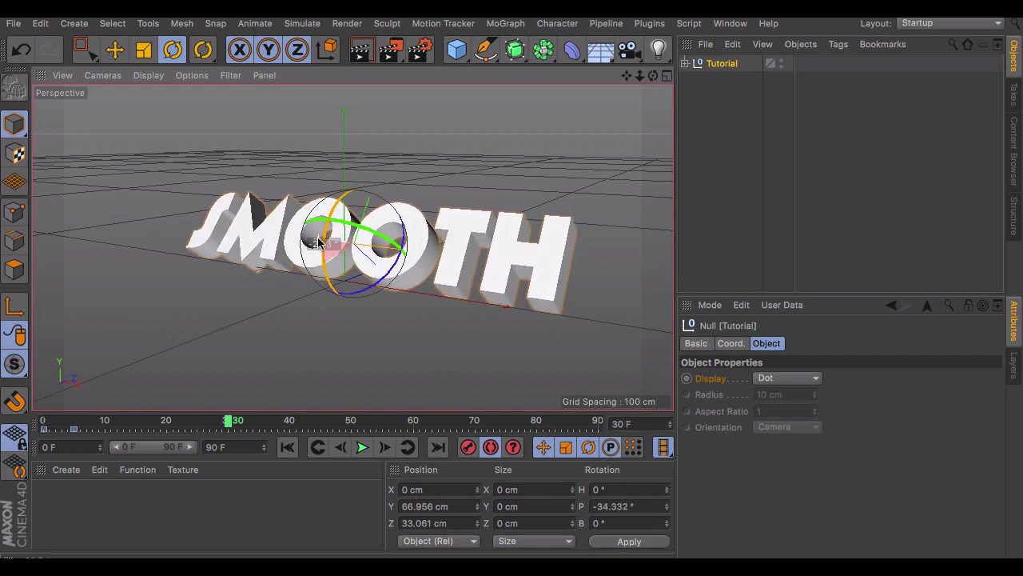
{"action": "left_click_drag", "start_coordinate": [206, 419], "coordinate": [3, 449]}
{"action": "left_click", "coordinate": [795, 249]}
{"action": "left_click", "coordinate": [355, 447]}
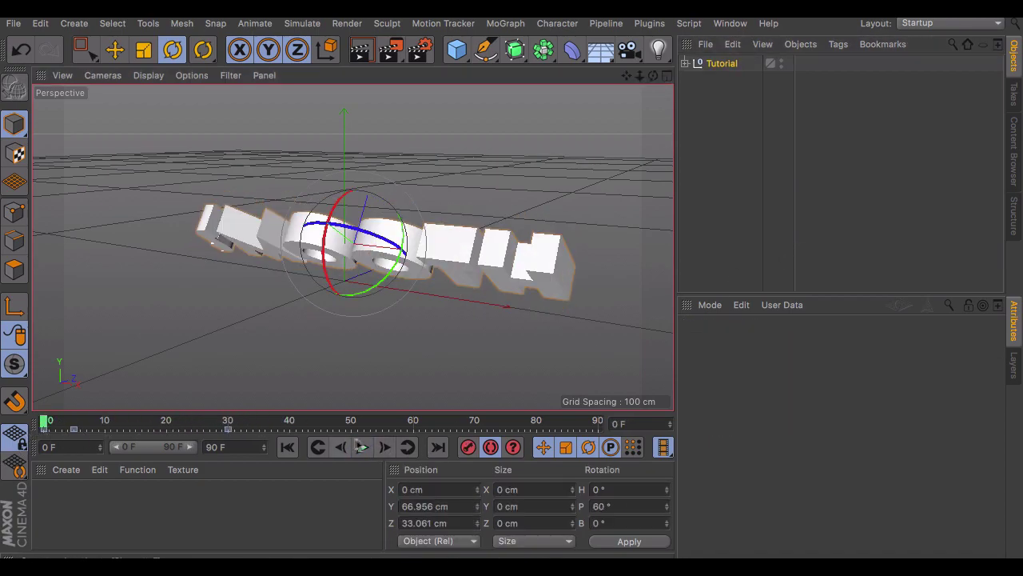
{"action": "left_click", "coordinate": [542, 324]}
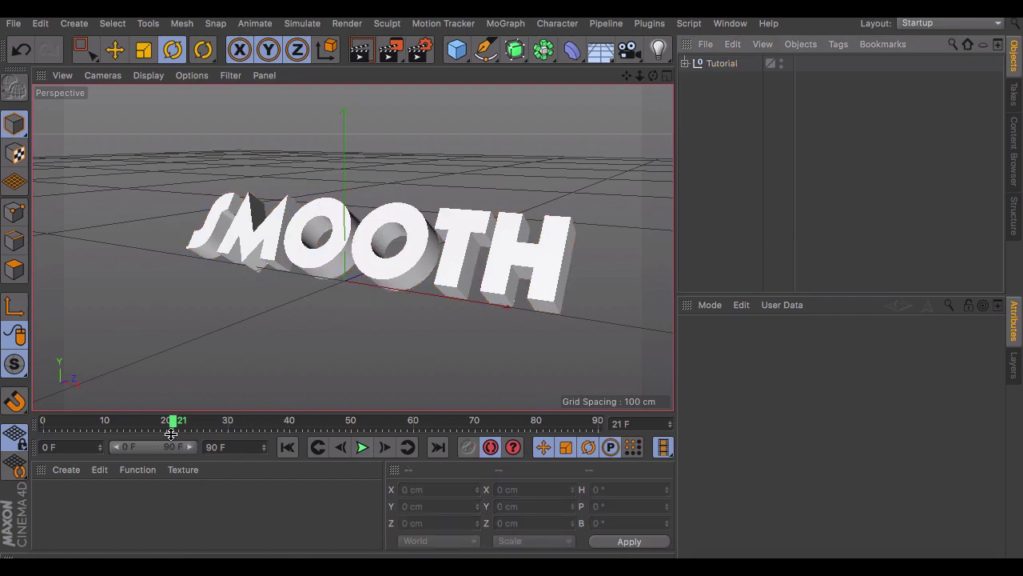
{"action": "key", "text": "shift+f"}
Step: Open the F-curves of the Tutorial null with the playhead at frame 0
{"action": "right_click", "coordinate": [715, 64]}
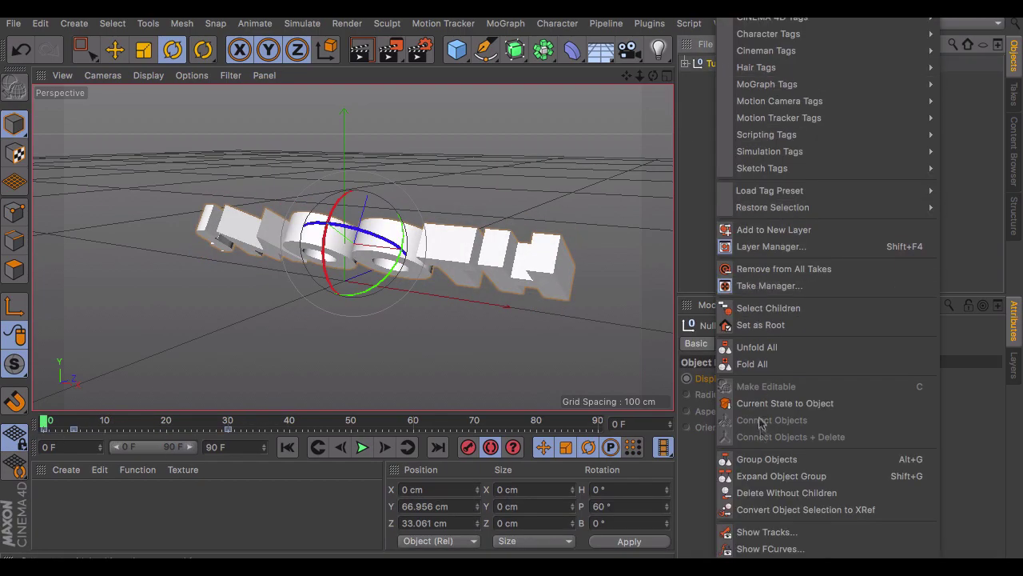
{"action": "left_click", "coordinate": [766, 474]}
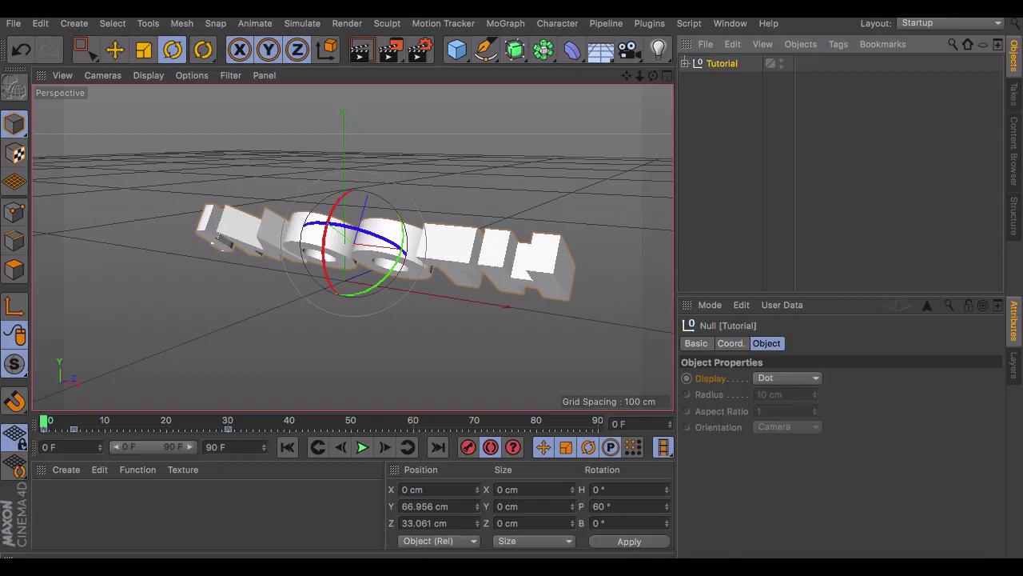
{"action": "left_click", "coordinate": [760, 125]}
{"action": "left_click", "coordinate": [727, 71]}
{"action": "left_click_drag", "start_coordinate": [245, 429], "coordinate": [47, 432]}
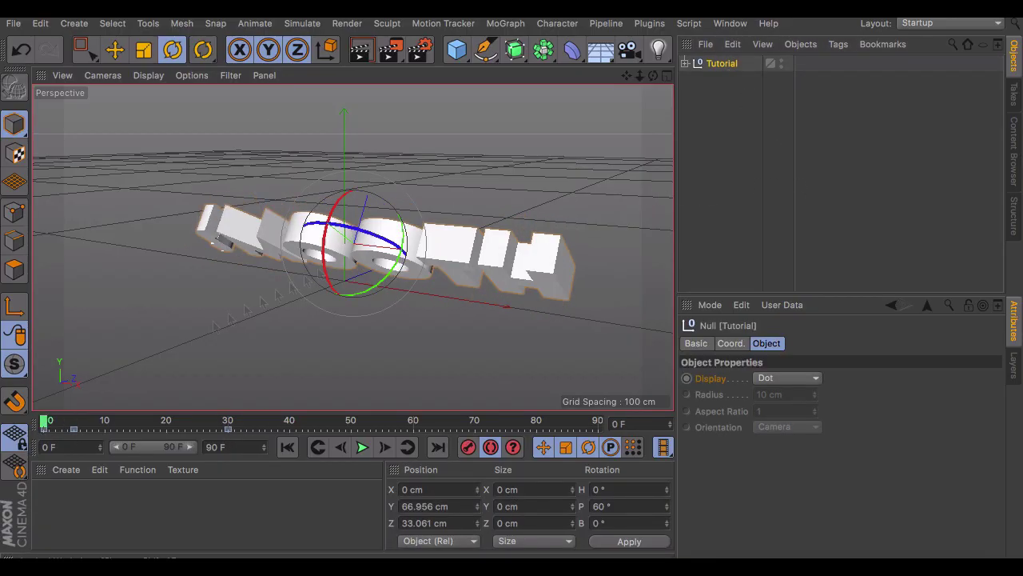
{"action": "right_click", "coordinate": [718, 69]}
{"action": "left_click", "coordinate": [777, 473]}
Step: Adjust the tangent of the pitch curve's frame 5 key to about -1.95 F and 29.64° on its left side
{"action": "left_click", "coordinate": [267, 449]}
{"action": "left_click", "coordinate": [298, 435]}
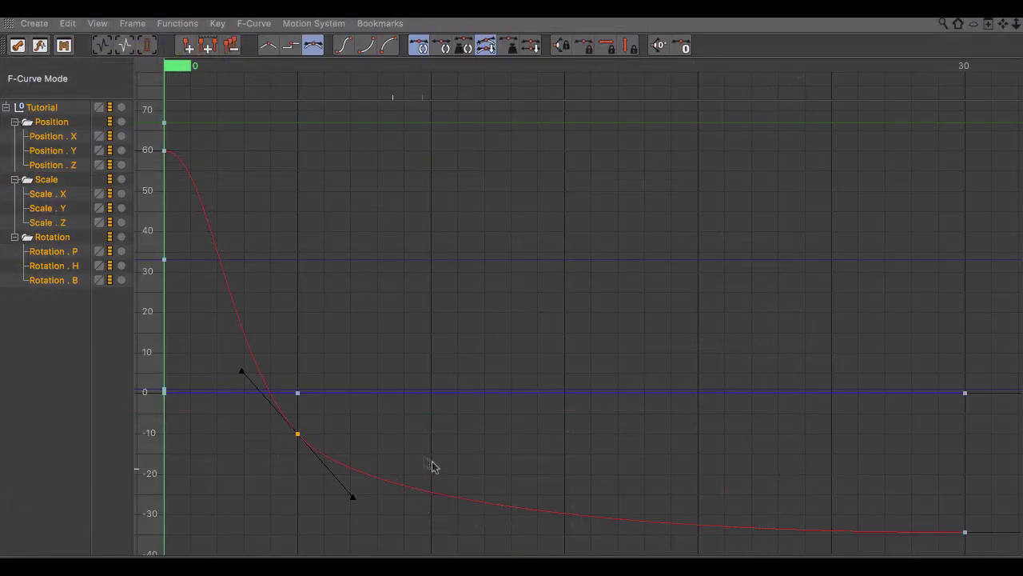
{"action": "left_click_drag", "start_coordinate": [387, 540], "coordinate": [408, 543]}
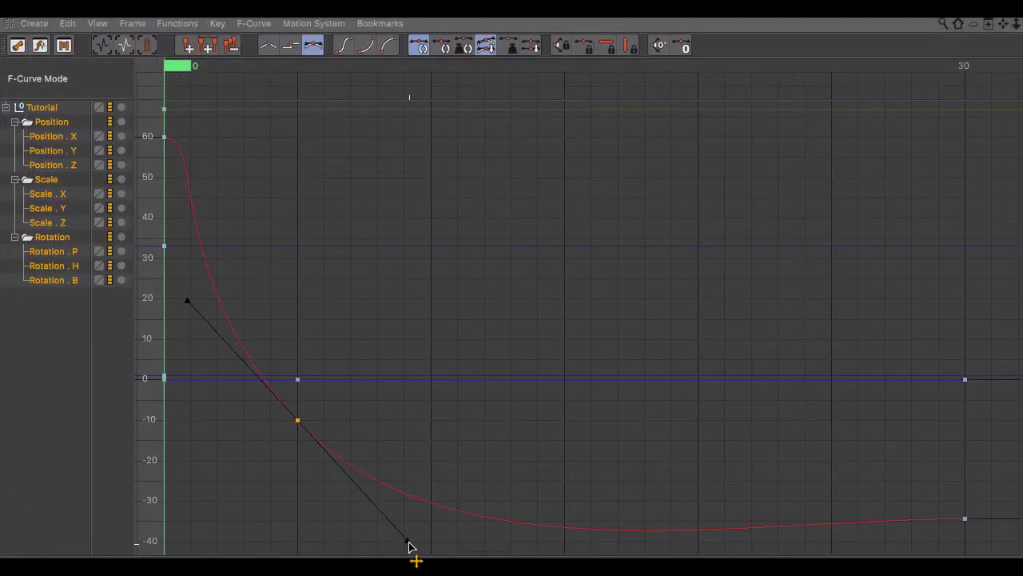
{"action": "left_click_drag", "start_coordinate": [347, 550], "coordinate": [339, 524]}
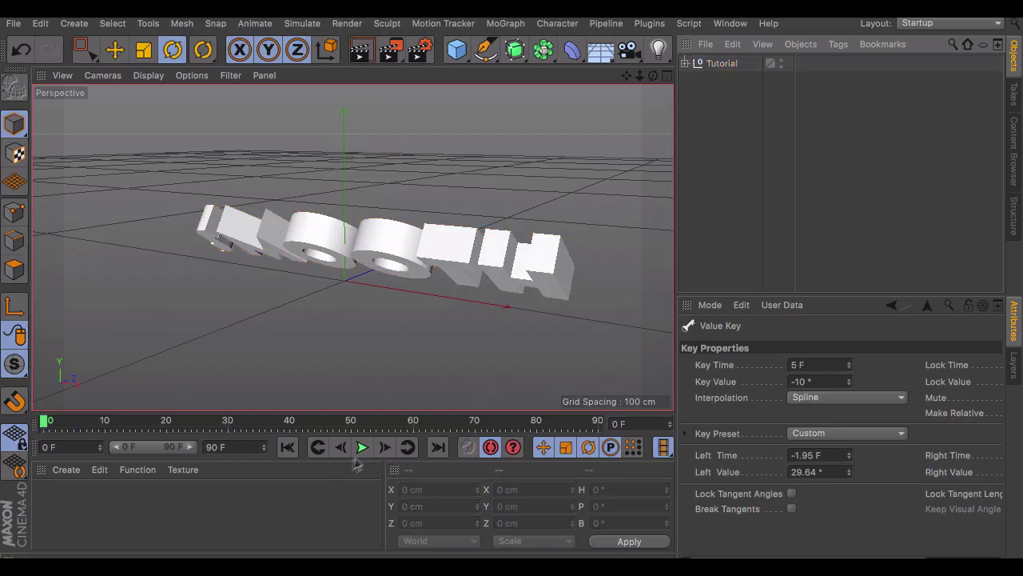
Step: Play back the text's smoothed rotation and replay it from frame 0
{"action": "left_click", "coordinate": [362, 447]}
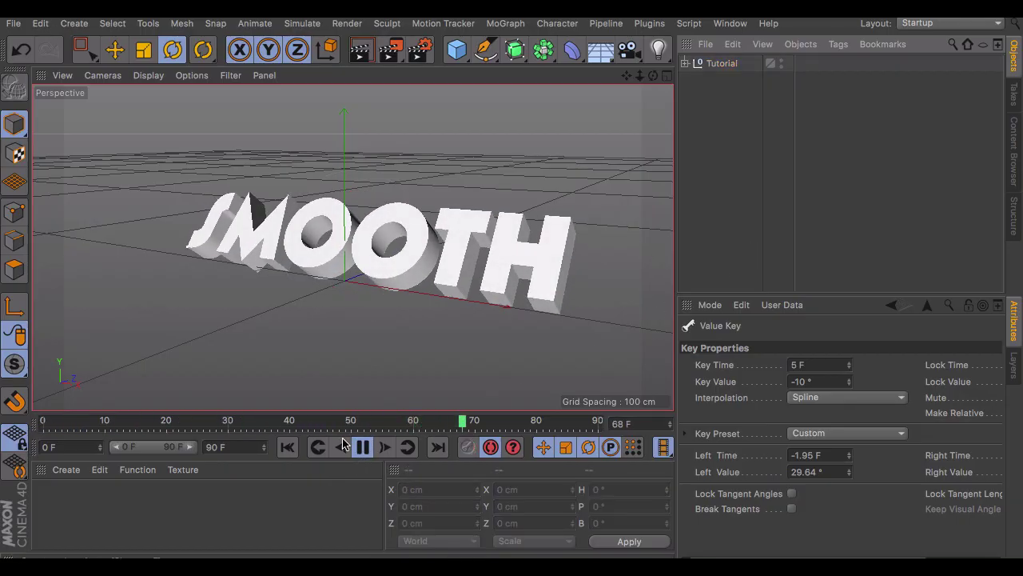
{"action": "left_click_drag", "start_coordinate": [111, 414], "coordinate": [32, 424]}
{"action": "left_click", "coordinate": [364, 446]}
{"action": "left_click", "coordinate": [363, 446]}
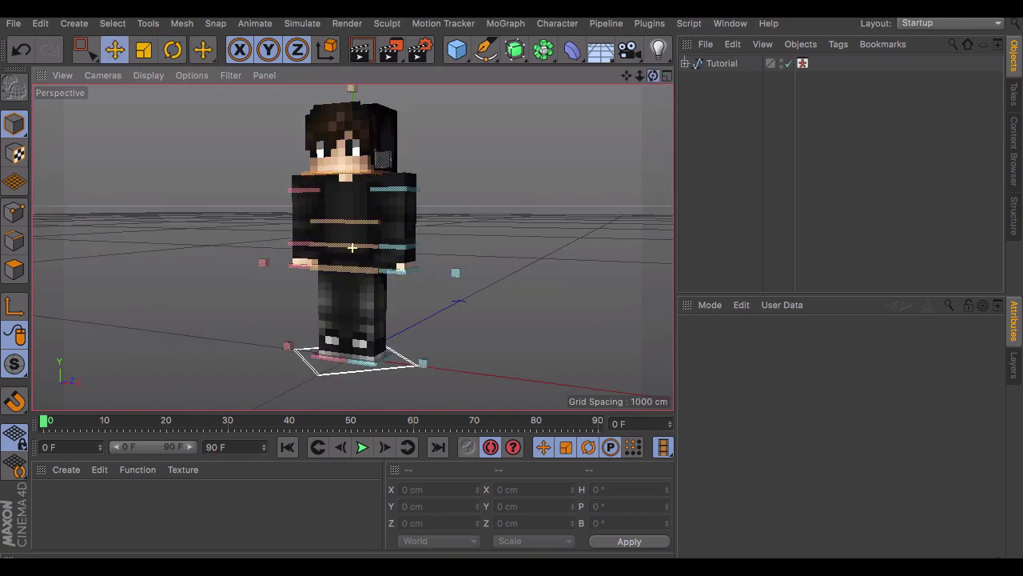
Step: Keyframe all of the character rig's controls at frame 0 and set the playhead to frame 5
{"action": "mouse_move", "coordinate": [352, 248]}
{"action": "left_mouse_down", "text": "alt"}
{"action": "mouse_move", "coordinate": [457, 247]}
{"action": "mouse_move", "coordinate": [225, 220]}
{"action": "mouse_move", "coordinate": [289, 216]}
{"action": "mouse_move", "coordinate": [282, 222]}
{"action": "mouse_move", "coordinate": [352, 248]}
{"action": "left_mouse_up", "text": "alt"}
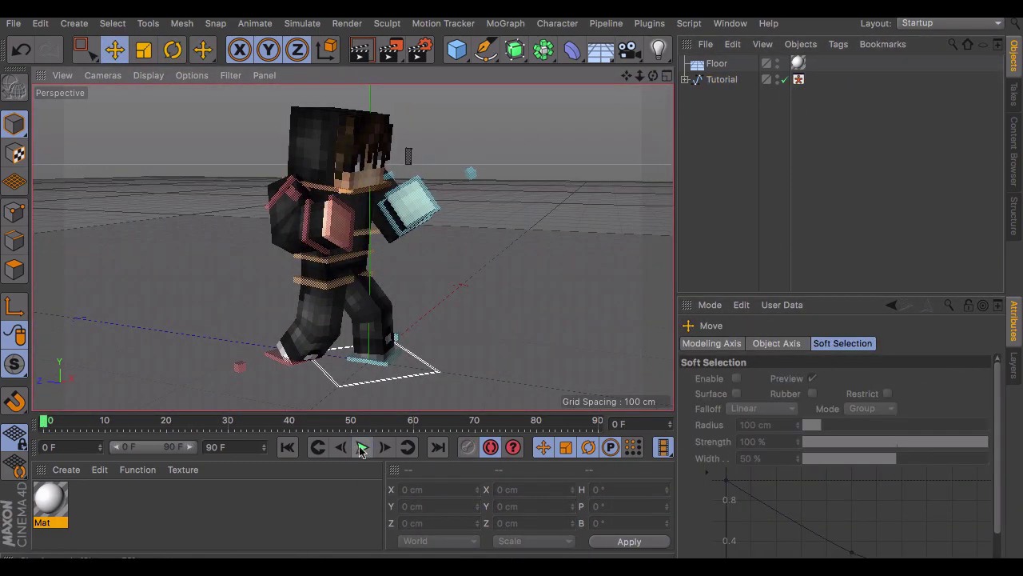
{"action": "left_click", "coordinate": [361, 446]}
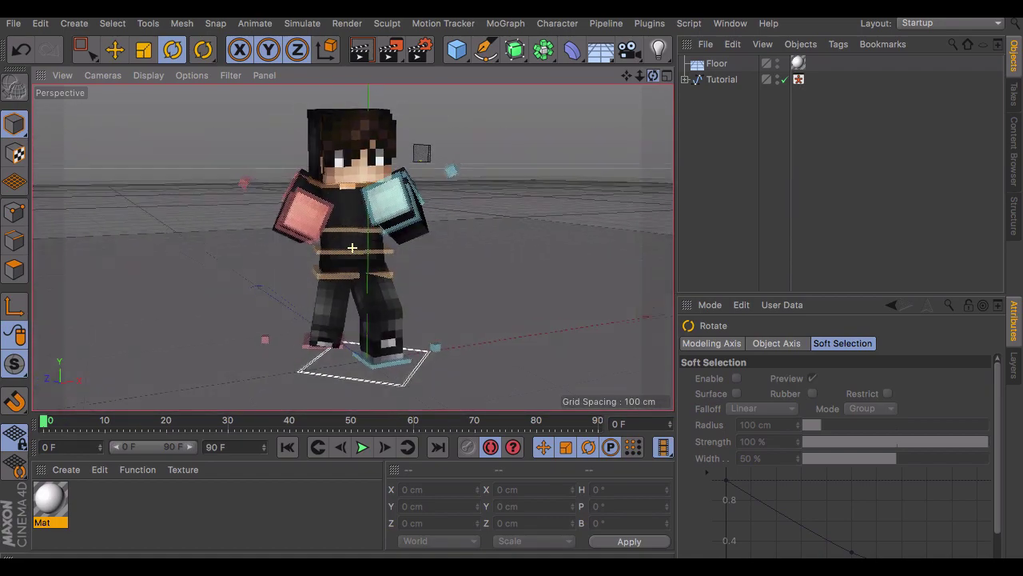
{"action": "left_click", "coordinate": [799, 80]}
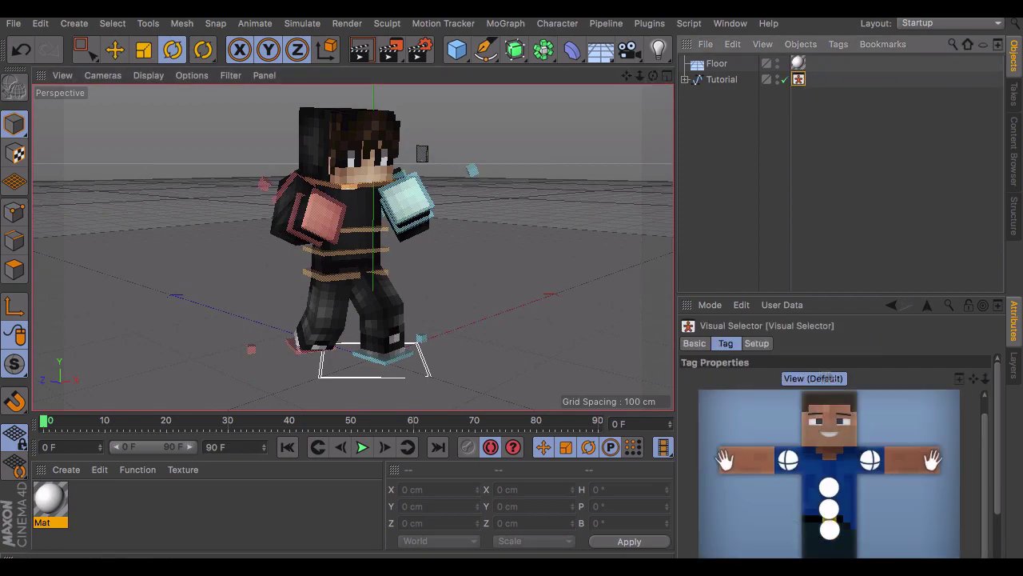
{"action": "left_click_drag", "start_coordinate": [734, 416], "coordinate": [972, 553]}
{"action": "key", "text": "e"}
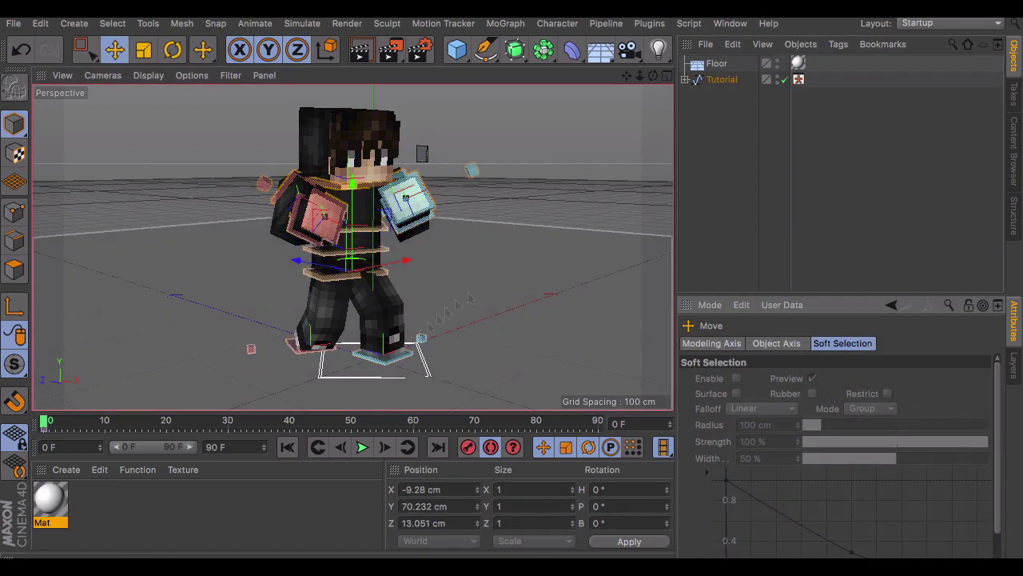
{"action": "left_click", "coordinate": [73, 422]}
{"action": "left_click", "coordinate": [751, 152]}
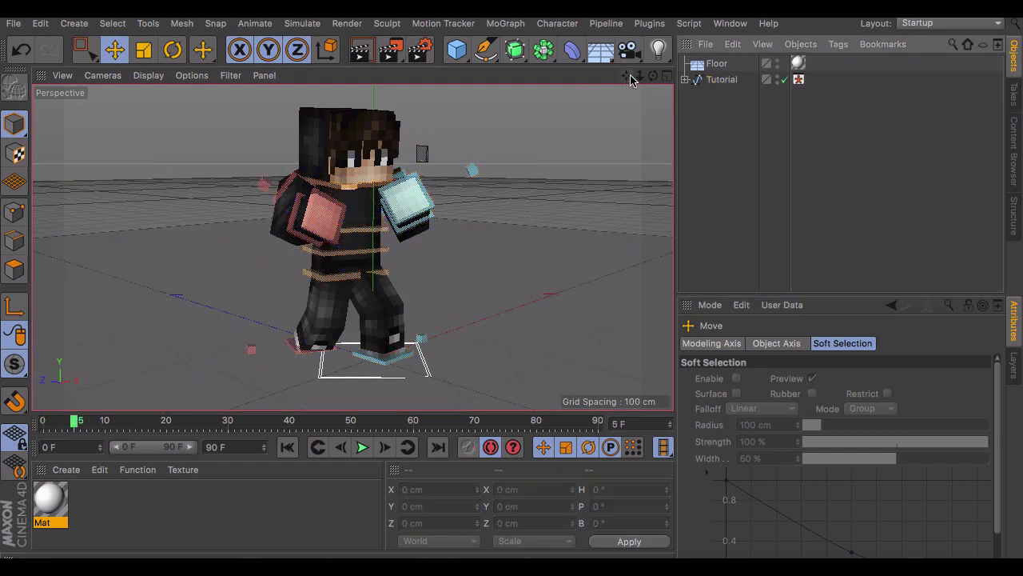
Step: At frame 5, rotate the character's chest control to twist the upper body, undoing unwanted rotations
{"action": "left_click_drag", "start_coordinate": [653, 75], "coordinate": [623, 88]}
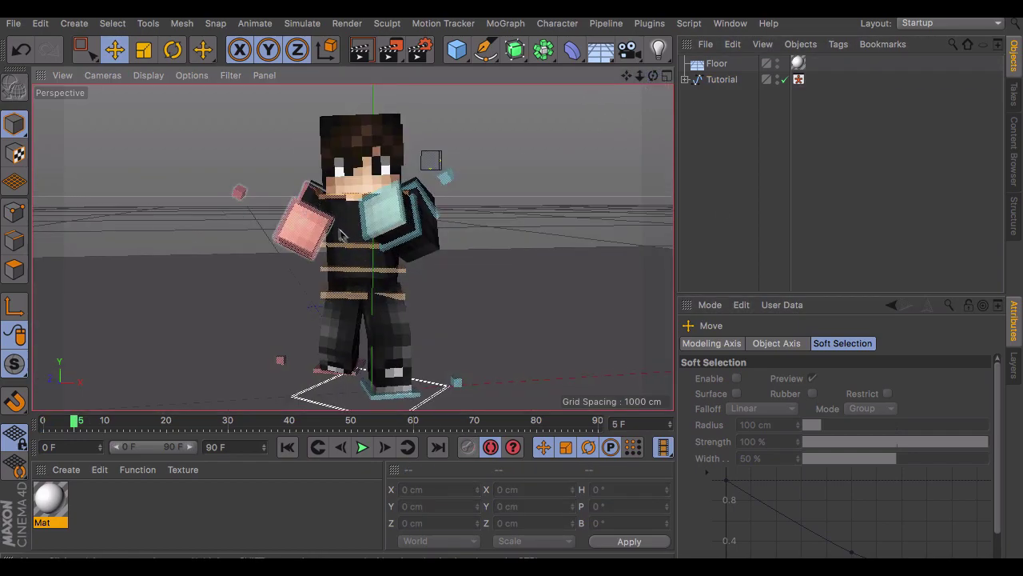
{"action": "left_click", "coordinate": [338, 232]}
{"action": "left_click", "coordinate": [171, 51]}
{"action": "left_click_drag", "start_coordinate": [359, 263], "coordinate": [428, 262]}
{"action": "key", "text": "super+z"}
{"action": "left_click_drag", "start_coordinate": [653, 76], "coordinate": [711, 100]}
{"action": "left_click_drag", "start_coordinate": [352, 248], "coordinate": [418, 263], "text": "alt"}
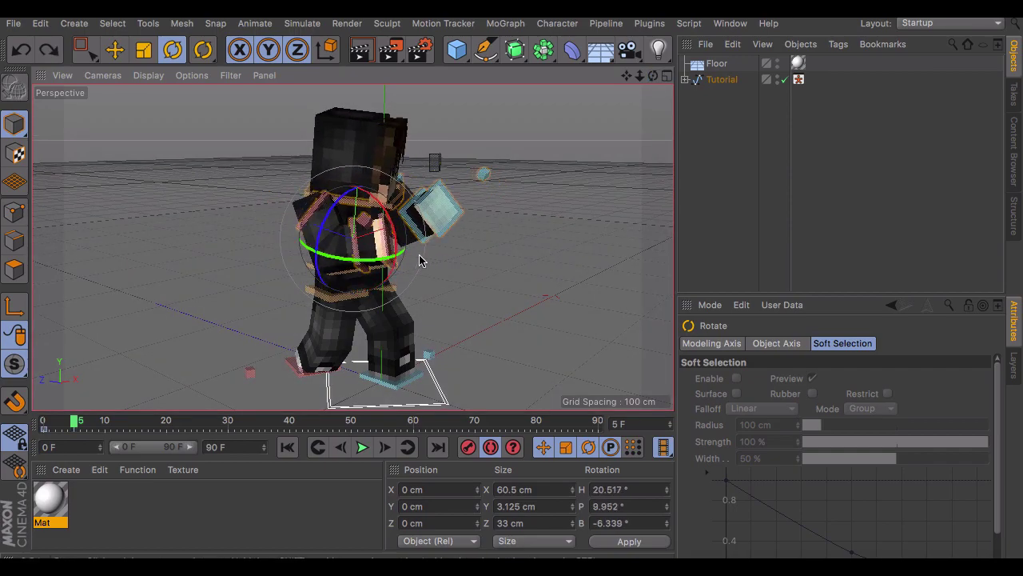
{"action": "key", "text": "ctrl+z"}
{"action": "left_click_drag", "start_coordinate": [352, 248], "coordinate": [397, 224]}
Step: Select the character's controlWaist and rotate it to turn and tilt the body at the waist
{"action": "left_click", "coordinate": [392, 294]}
{"action": "left_click_drag", "start_coordinate": [389, 320], "coordinate": [412, 320]}
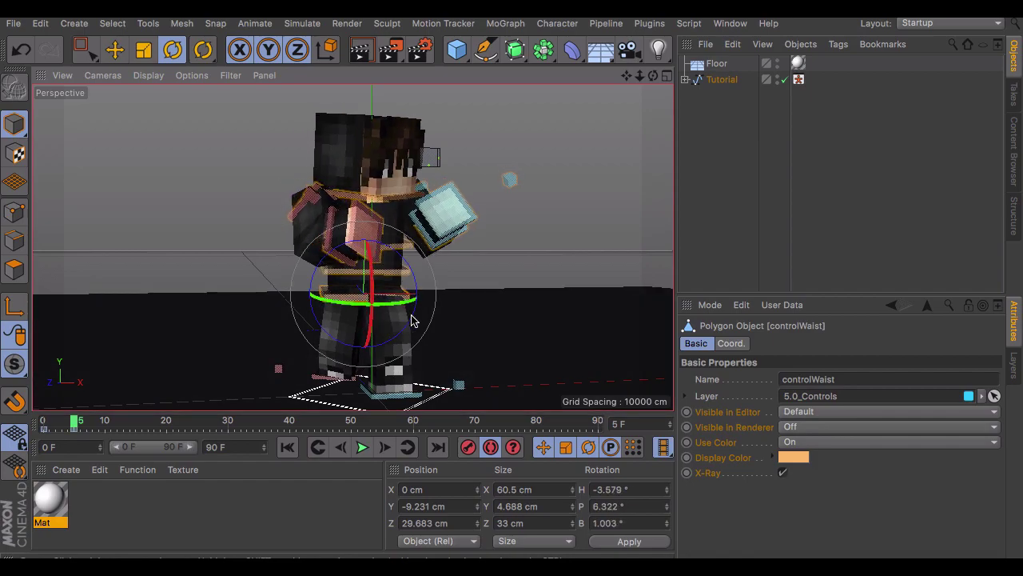
{"action": "left_click_drag", "start_coordinate": [652, 76], "coordinate": [768, 96]}
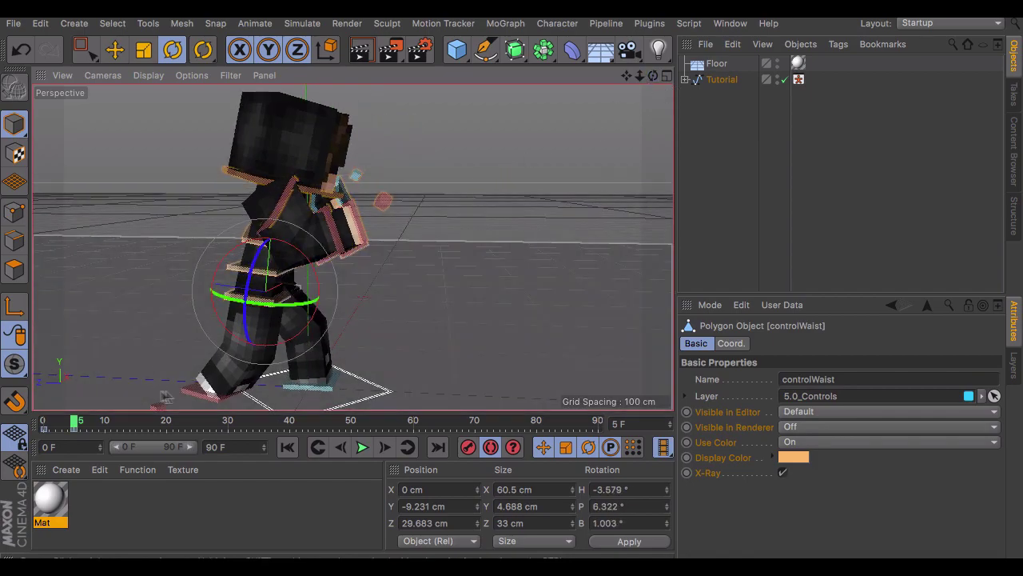
{"action": "left_click_drag", "start_coordinate": [291, 289], "coordinate": [309, 283]}
Step: Rotate controlNeck to a heading of about -21.8° so the character's head faces forward
{"action": "left_click_drag", "start_coordinate": [652, 76], "coordinate": [399, 206]}
{"action": "left_click", "coordinate": [391, 197]}
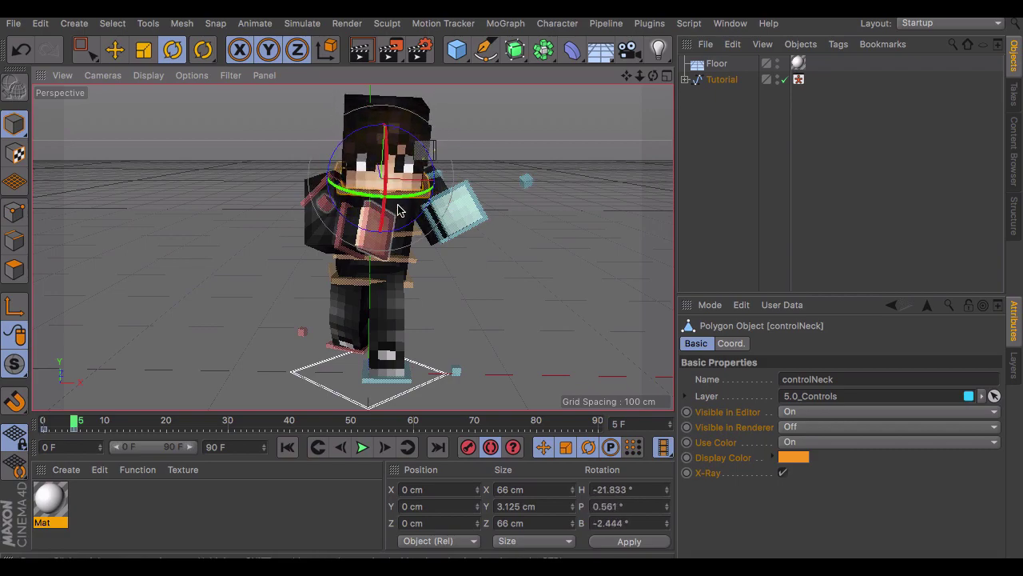
Step: Rotate controlArmR at frame 5 and reposition the right hand goal to bring the right fist in front of the chest
{"action": "left_click", "coordinate": [324, 195]}
{"action": "left_click_drag", "start_coordinate": [324, 195], "coordinate": [302, 142]}
{"action": "key", "text": "e"}
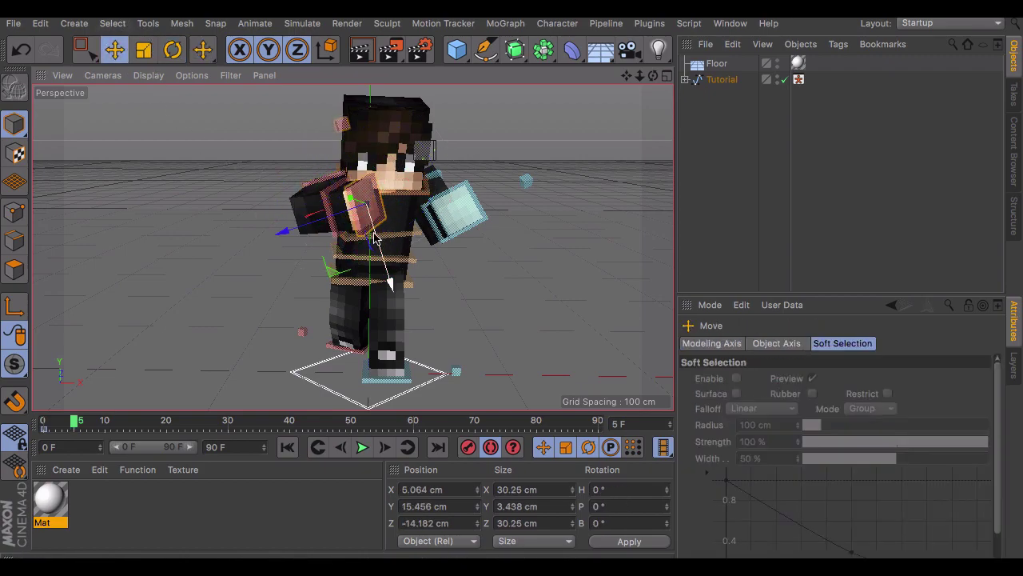
{"action": "left_click_drag", "start_coordinate": [356, 206], "coordinate": [358, 209]}
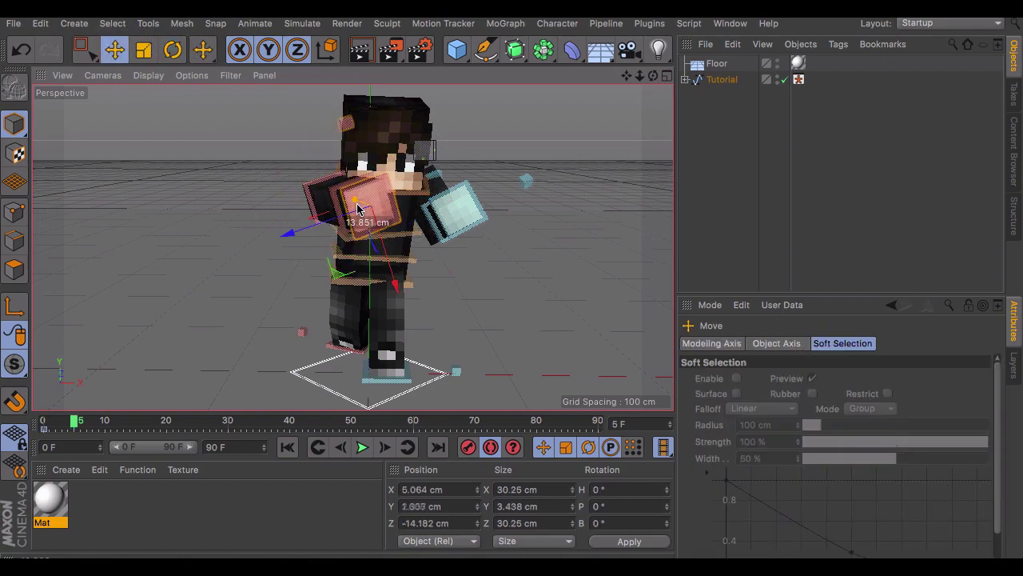
{"action": "left_click", "coordinate": [318, 185]}
{"action": "key", "text": "r"}
{"action": "left_click_drag", "start_coordinate": [342, 249], "coordinate": [248, 250]}
Step: Rotate the character's left arm control at frame 5, undoing an unwanted rotation
{"action": "left_click", "coordinate": [521, 215]}
{"action": "left_click_drag", "start_coordinate": [512, 207], "coordinate": [501, 211]}
{"action": "left_click_drag", "start_coordinate": [501, 211], "coordinate": [472, 196]}
{"action": "key", "text": "ctrl+z"}
{"action": "left_click_drag", "start_coordinate": [550, 219], "coordinate": [493, 194]}
Step: Move goalArmL_L to about X 2.8, Y 15.1, Z -14.9 cm to place the left hand near the face
{"action": "left_click", "coordinate": [455, 196]}
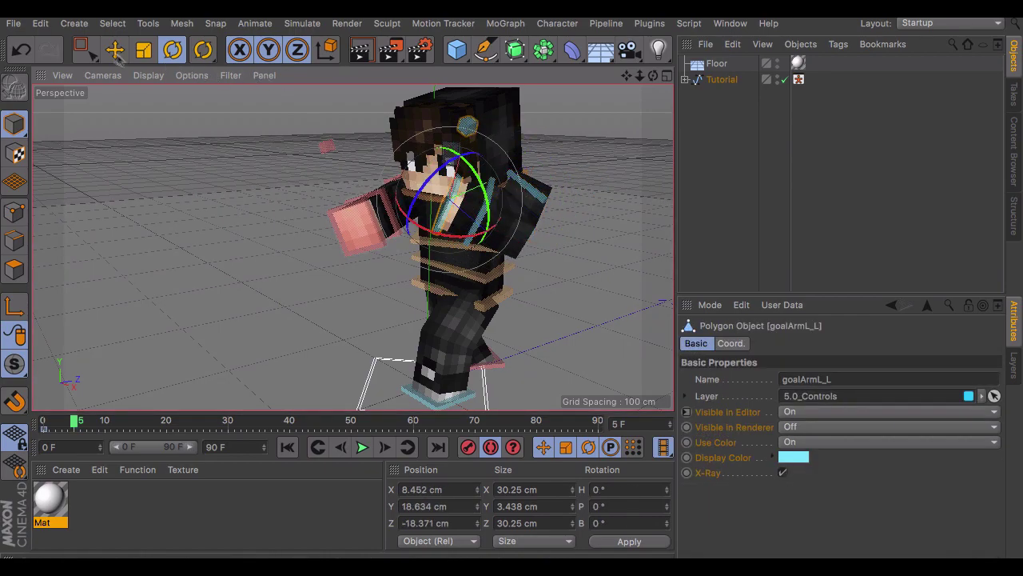
{"action": "key", "text": "e"}
{"action": "left_click_drag", "start_coordinate": [557, 160], "coordinate": [550, 154]}
{"action": "left_click_drag", "start_coordinate": [494, 202], "coordinate": [539, 197]}
Step: Preview the motion from frame 0, and keyframe all of the rig's controls at frame 5
{"action": "left_click_drag", "start_coordinate": [653, 75], "coordinate": [804, 58]}
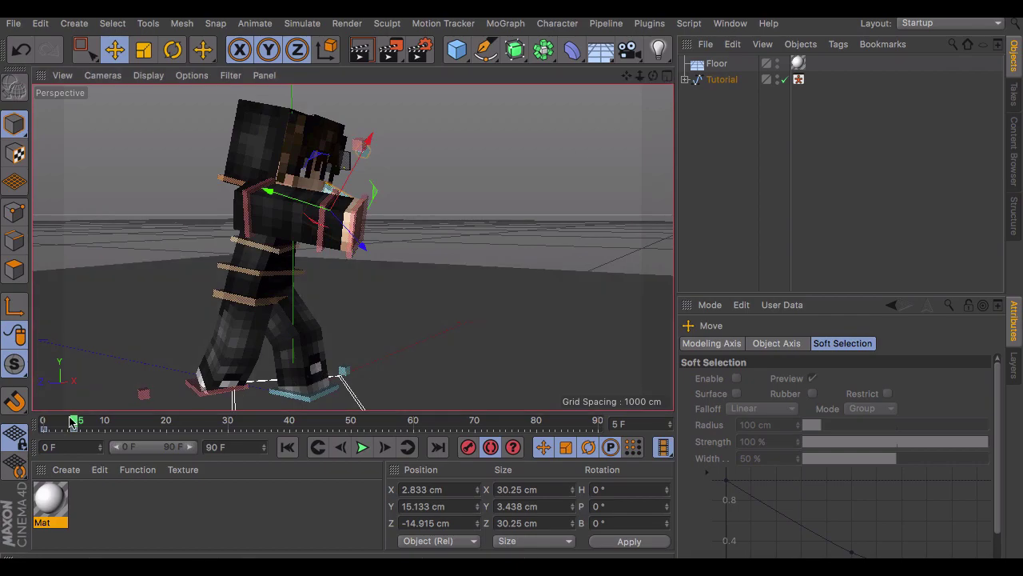
{"action": "left_click_drag", "start_coordinate": [75, 422], "coordinate": [45, 424]}
{"action": "left_click", "coordinate": [364, 446]}
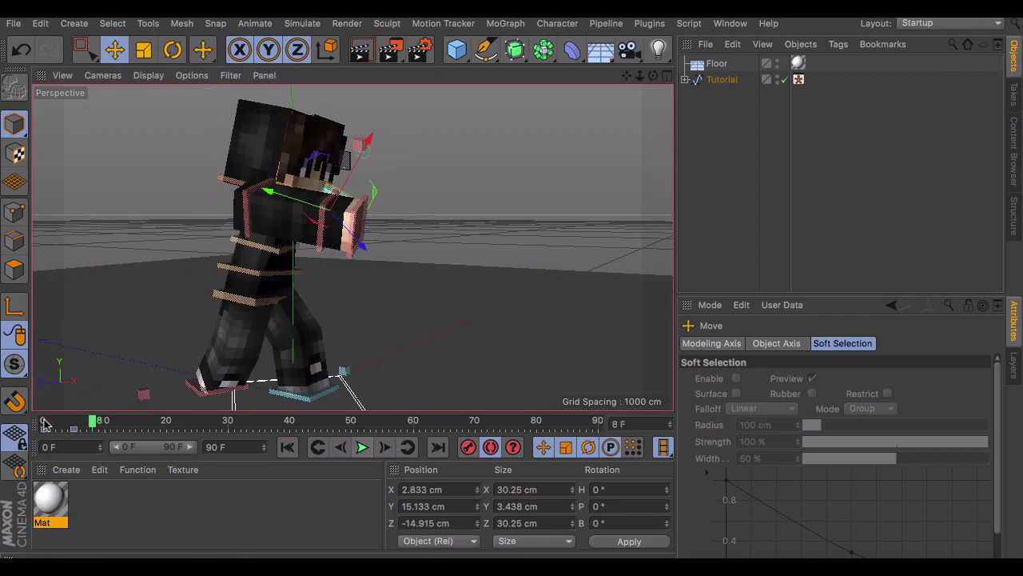
{"action": "left_click", "coordinate": [800, 82]}
{"action": "left_click_drag", "start_coordinate": [699, 402], "coordinate": [978, 557]}
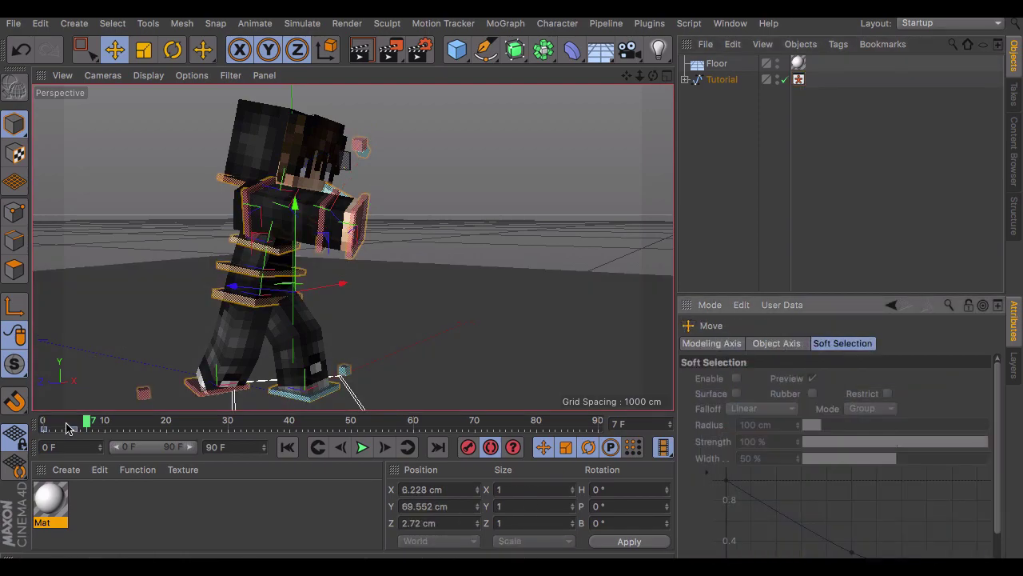
{"action": "left_click", "coordinate": [72, 421]}
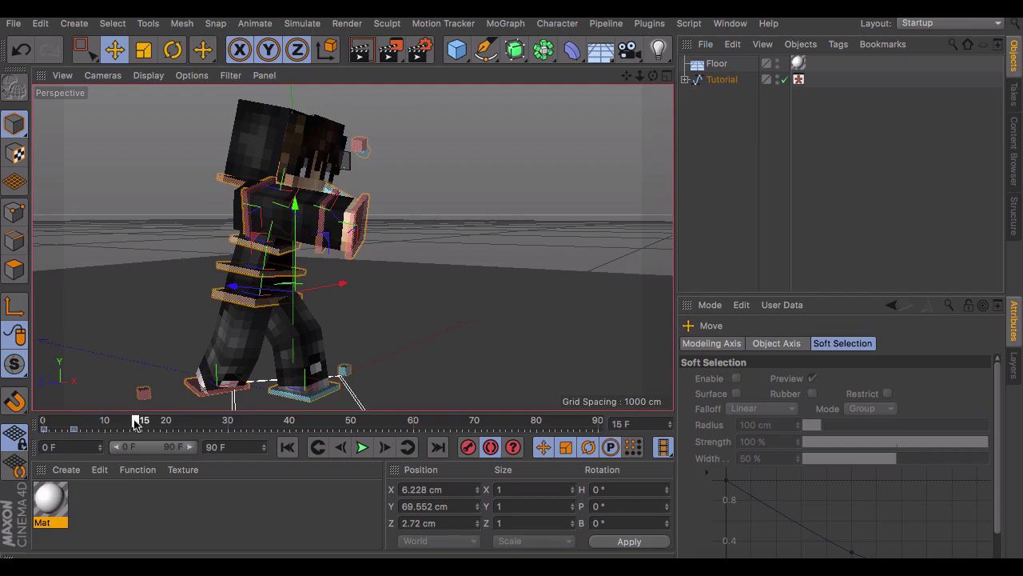
Step: At frame 15, rotate controlBack, controlArmR and controlNeck to carry the upper body's twist slightly further
{"action": "left_click", "coordinate": [806, 183]}
{"action": "left_click_drag", "start_coordinate": [627, 77], "coordinate": [352, 248]}
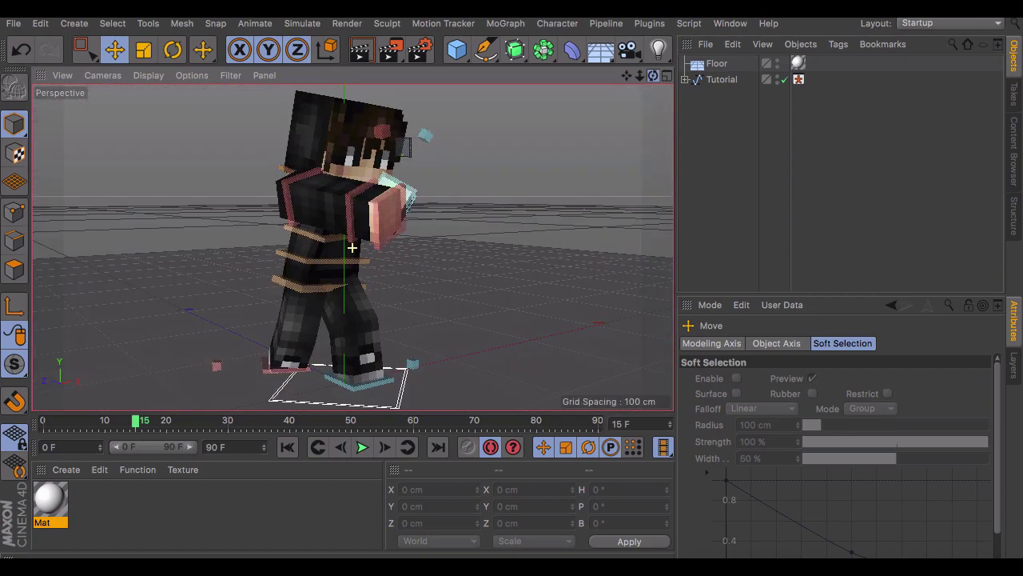
{"action": "left_click", "coordinate": [351, 250]}
{"action": "key", "text": "r"}
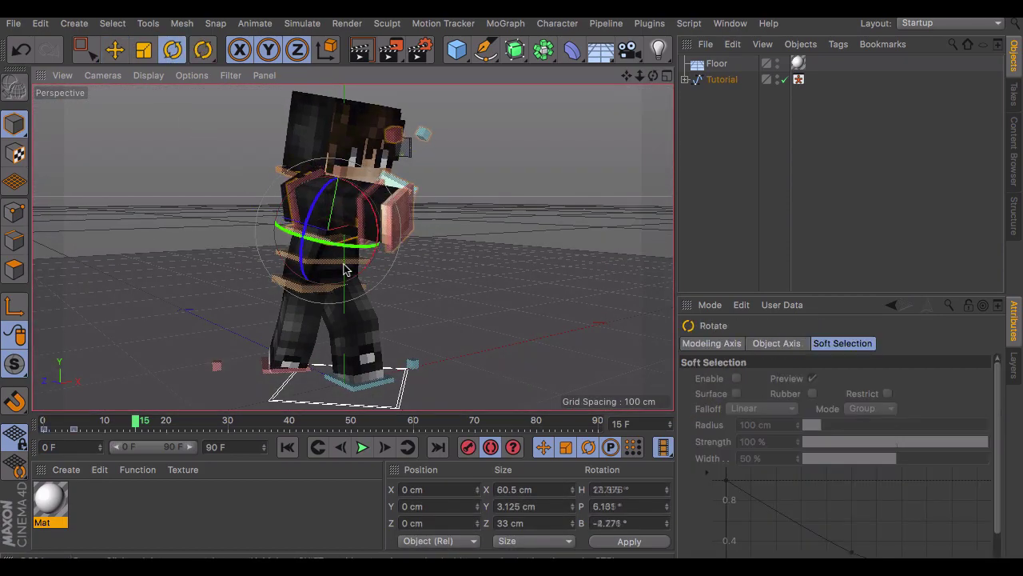
{"action": "left_click", "coordinate": [297, 204]}
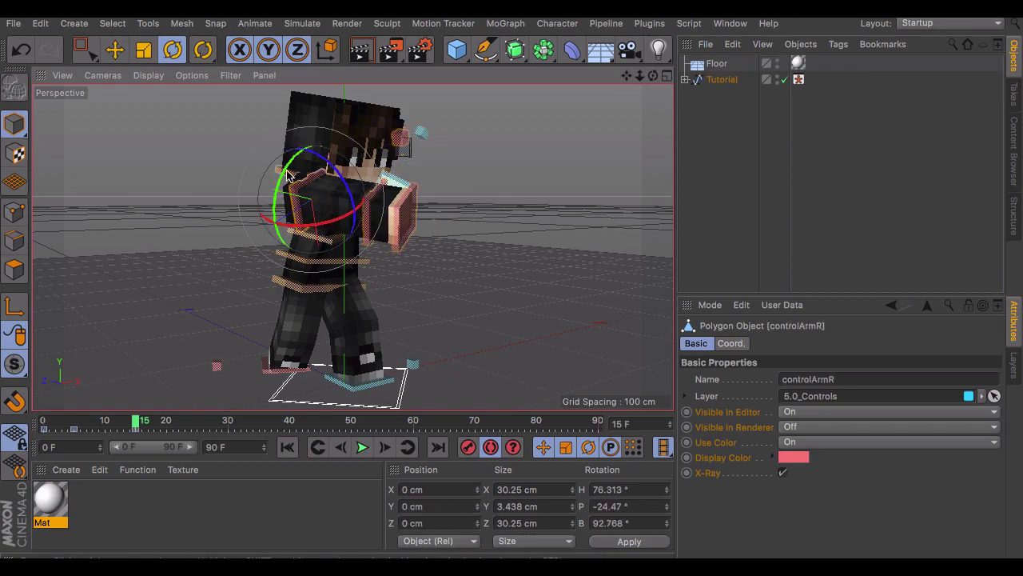
{"action": "left_click", "coordinate": [286, 181]}
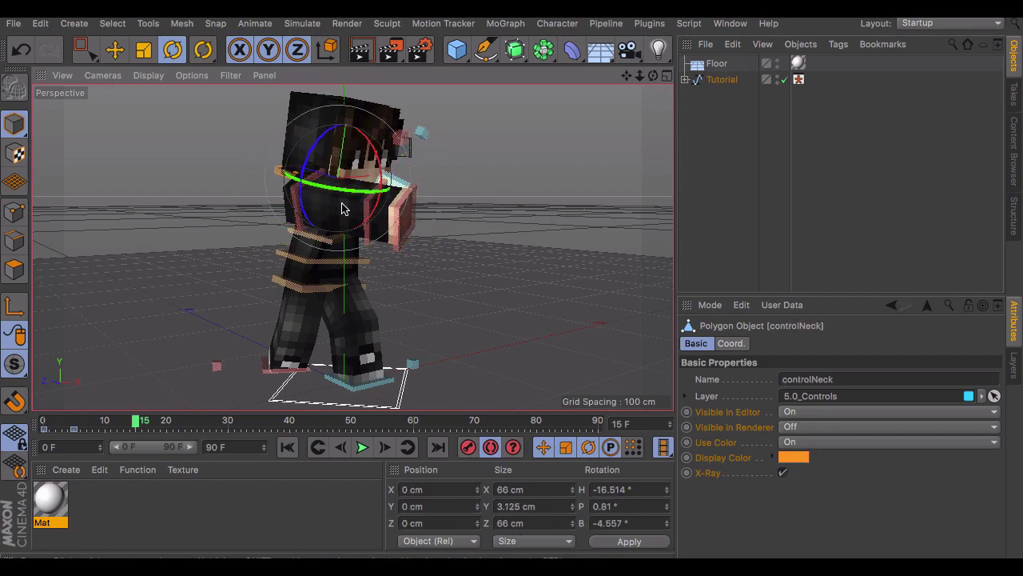
Step: Move the left hand goal slightly at frame 15 to follow the turned torso
{"action": "left_click_drag", "start_coordinate": [656, 76], "coordinate": [464, 131]}
{"action": "left_click", "coordinate": [342, 209]}
{"action": "left_click", "coordinate": [111, 58]}
{"action": "left_click_drag", "start_coordinate": [433, 194], "coordinate": [436, 197]}
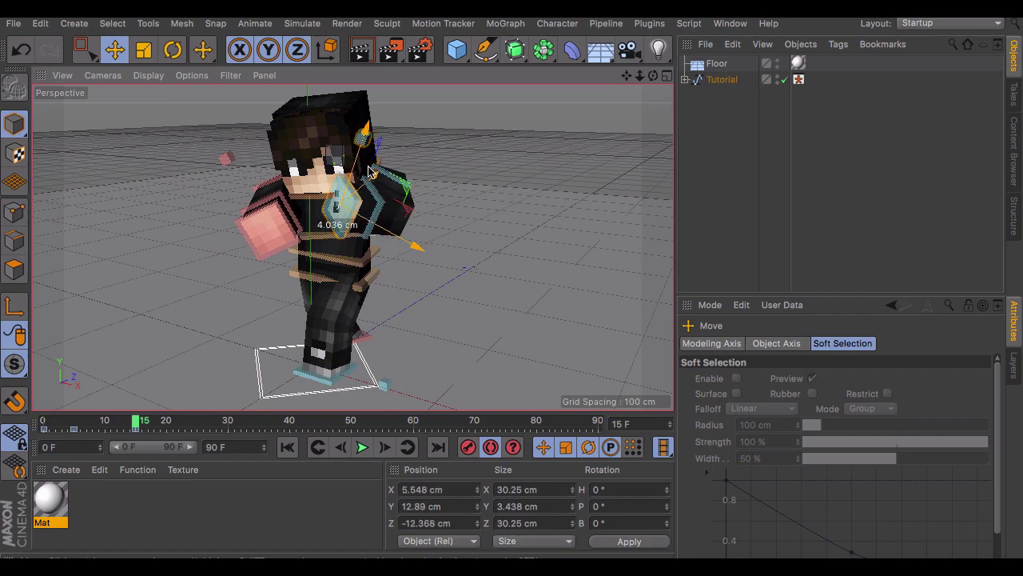
Step: Try to rotate the character's hip control at frame 15
{"action": "left_click_drag", "start_coordinate": [655, 76], "coordinate": [352, 247]}
{"action": "left_click", "coordinate": [286, 287]}
{"action": "left_click", "coordinate": [173, 49]}
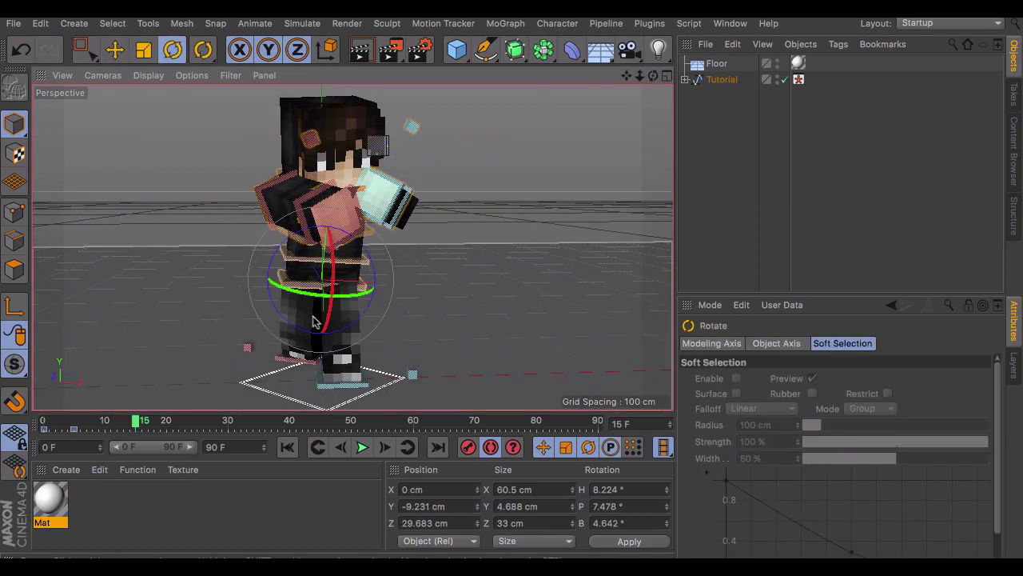
{"action": "left_click_drag", "start_coordinate": [355, 328], "coordinate": [315, 320]}
Step: Play the animation from frame 0, and shift all the controls' frame 15 keys to frame 20
{"action": "left_click_drag", "start_coordinate": [136, 415], "coordinate": [46, 432]}
{"action": "left_click", "coordinate": [362, 446]}
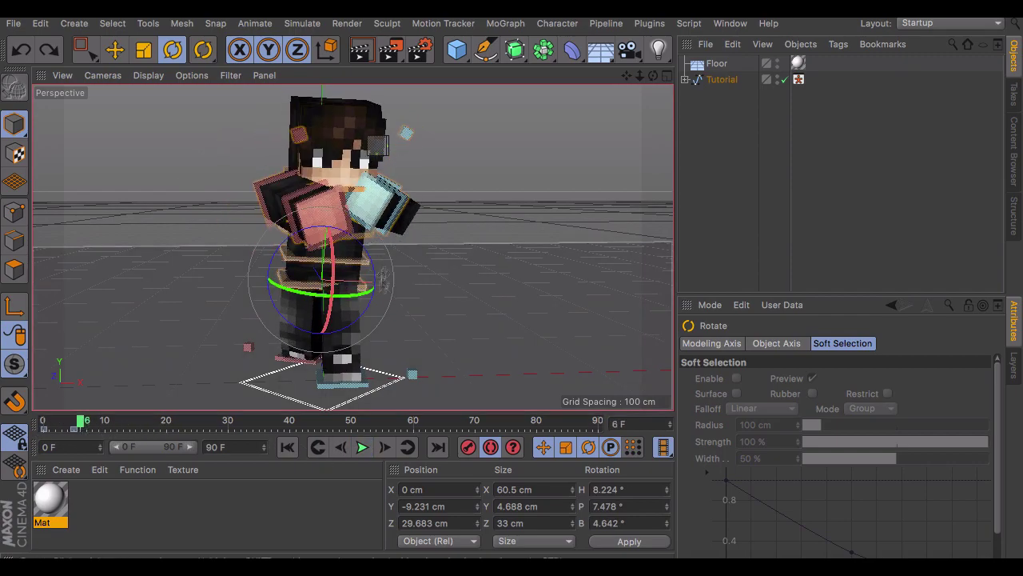
{"action": "left_click", "coordinate": [370, 237]}
{"action": "left_click", "coordinate": [136, 430]}
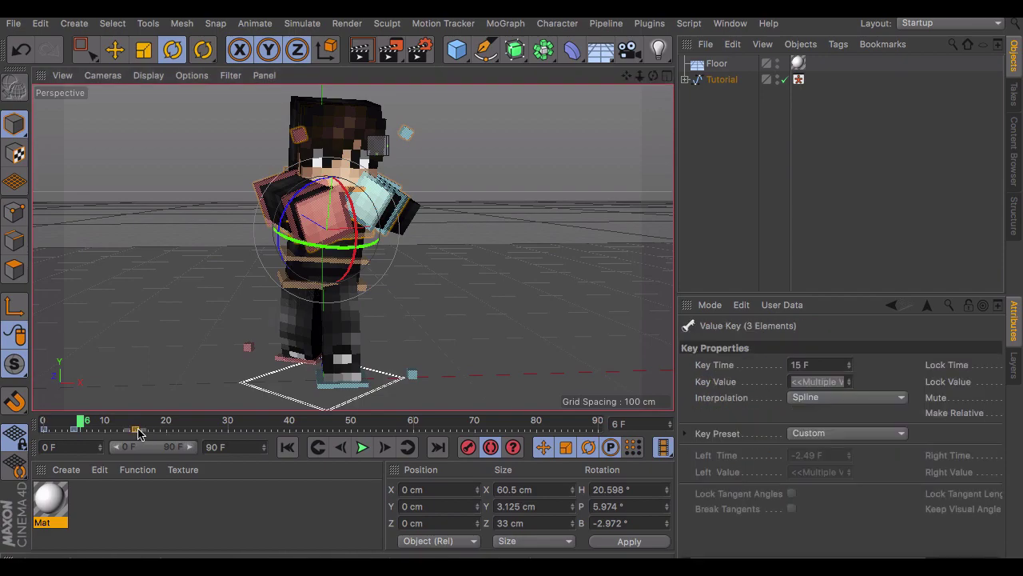
{"action": "left_click", "coordinate": [798, 79]}
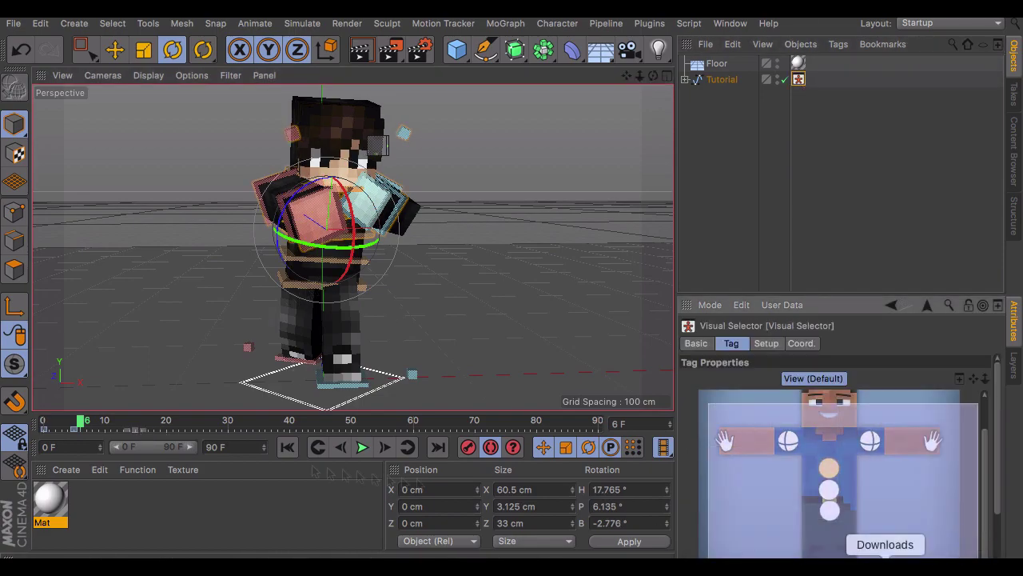
{"action": "key", "text": "e"}
{"action": "left_click", "coordinate": [155, 433]}
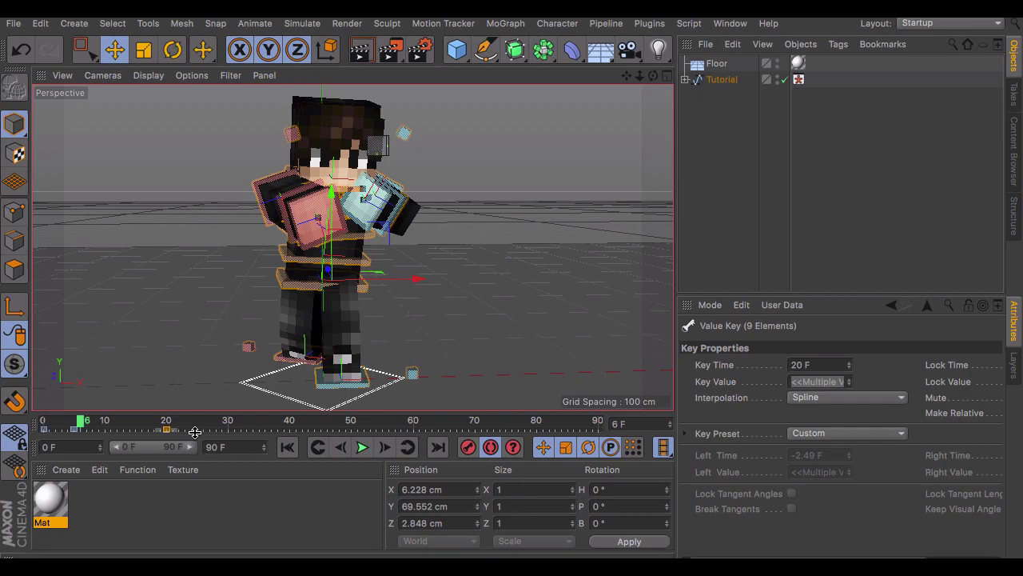
Step: At frame 20, twist controlBack to a heading of about 23.5° and turn controlNeck to about -26.3°
{"action": "mouse_move", "coordinate": [80, 422]}
{"action": "left_mouse_down"}
{"action": "mouse_move", "coordinate": [62, 426]}
{"action": "mouse_move", "coordinate": [88, 434]}
{"action": "left_mouse_up"}
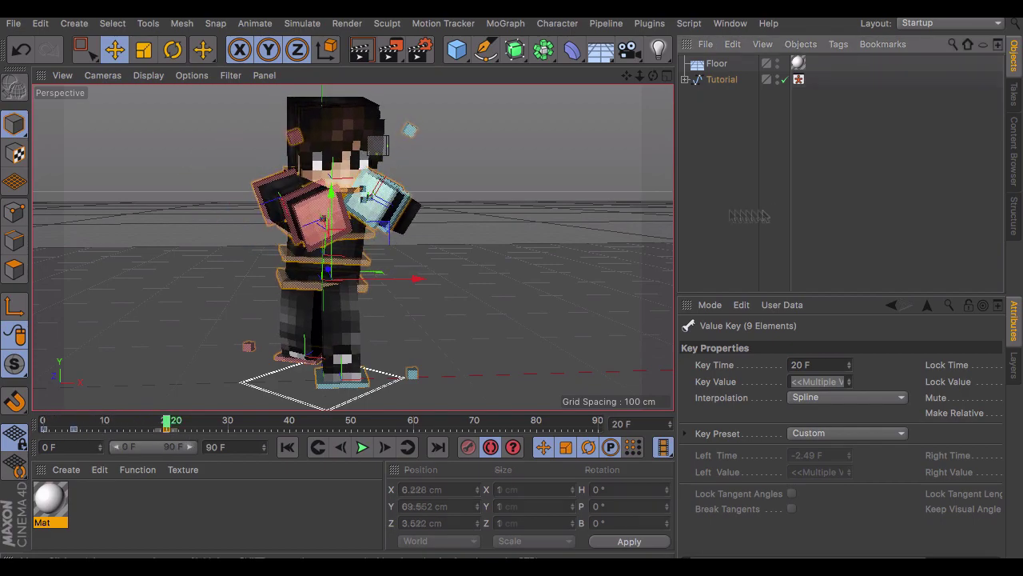
{"action": "left_click", "coordinate": [314, 288]}
{"action": "key", "text": "r"}
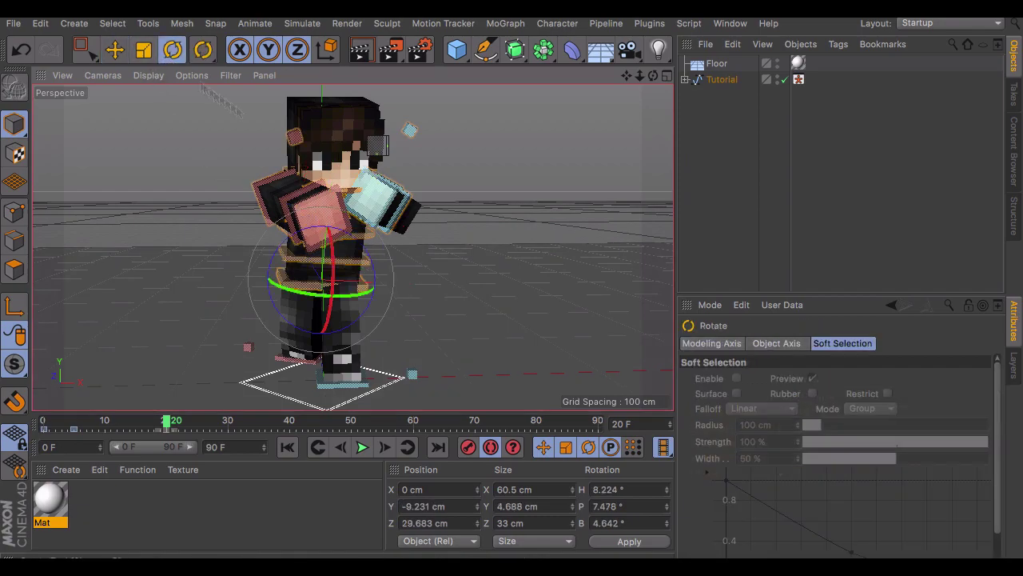
{"action": "left_click_drag", "start_coordinate": [357, 288], "coordinate": [341, 268]}
{"action": "left_click", "coordinate": [365, 240]}
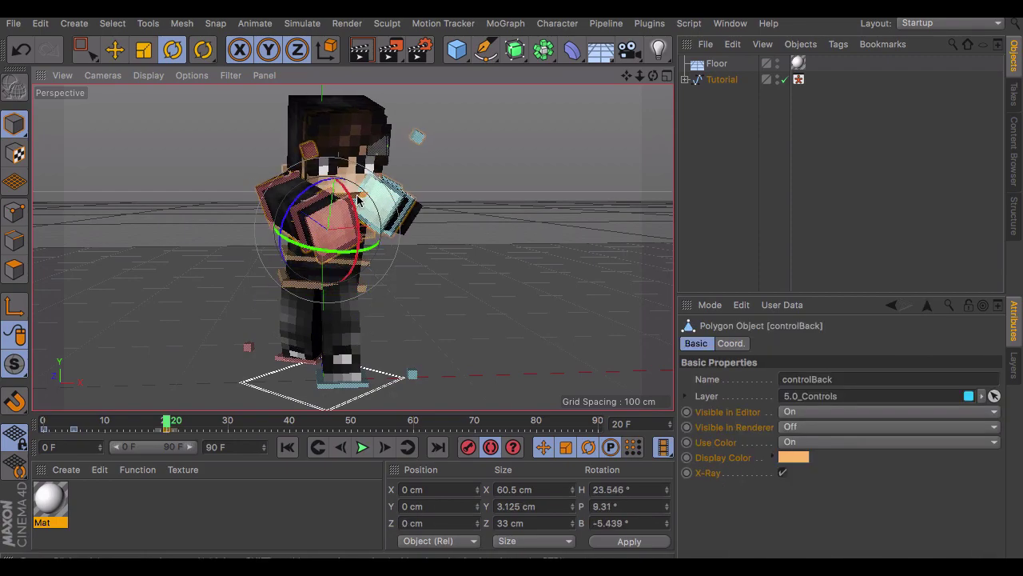
{"action": "left_click_drag", "start_coordinate": [357, 202], "coordinate": [355, 212]}
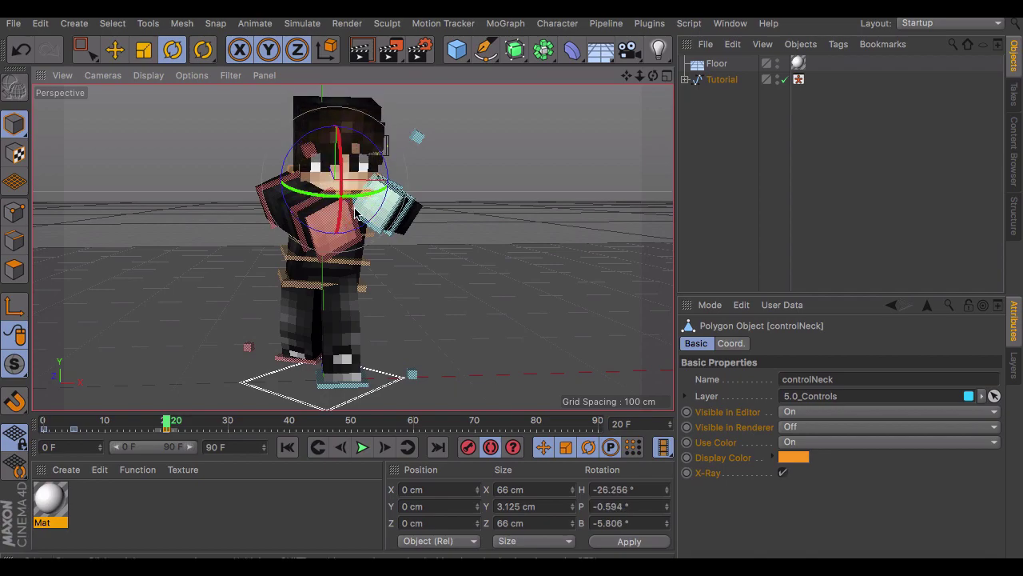
Step: Play the animation from frame 0 twice to review the eased body twist
{"action": "mouse_move", "coordinate": [652, 75]}
{"action": "left_mouse_down"}
{"action": "mouse_move", "coordinate": [636, 79]}
{"action": "mouse_move", "coordinate": [654, 81]}
{"action": "left_mouse_up"}
{"action": "left_click_drag", "start_coordinate": [166, 422], "coordinate": [43, 422]}
{"action": "left_click", "coordinate": [731, 252]}
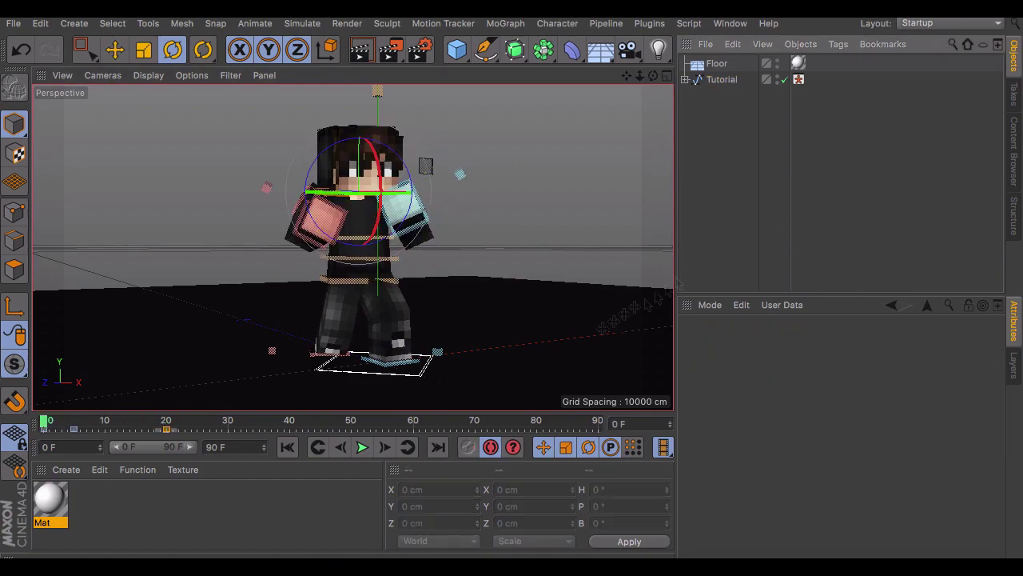
{"action": "left_click", "coordinate": [361, 448]}
{"action": "left_click_drag", "start_coordinate": [185, 422], "coordinate": [10, 423]}
{"action": "left_click", "coordinate": [362, 452]}
Step: Select all of the rig's controls and keyframe them at frame 20
{"action": "left_click", "coordinate": [801, 82]}
{"action": "left_click_drag", "start_coordinate": [703, 415], "coordinate": [966, 557]}
{"action": "left_click", "coordinate": [165, 420]}
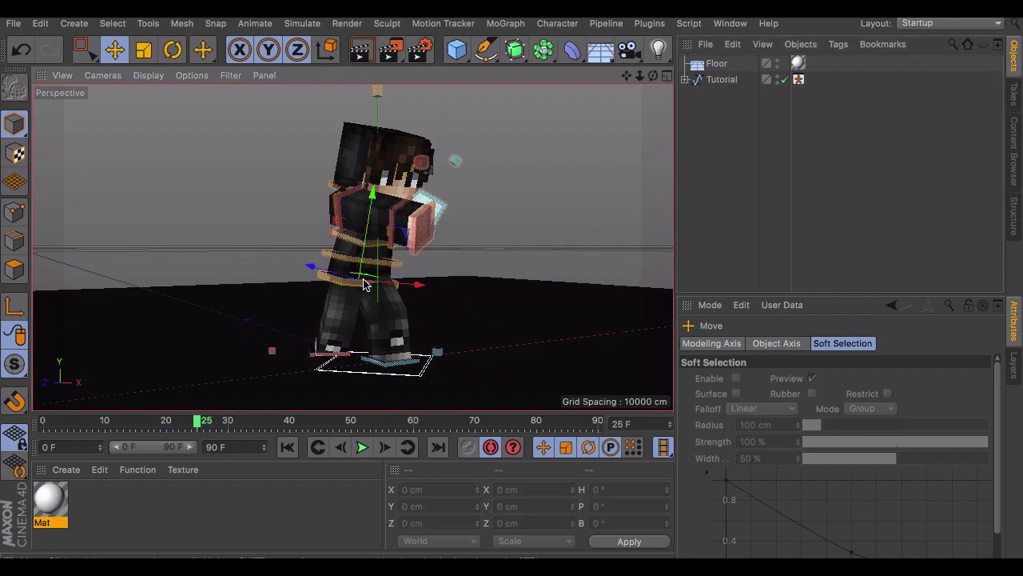
Step: At frame 25, rotate controlBack to swing the torso the opposite way and turn controlNeck to redirect the head
{"action": "left_click", "coordinate": [337, 244]}
{"action": "key", "text": "r"}
{"action": "left_click_drag", "start_coordinate": [336, 243], "coordinate": [395, 226]}
{"action": "left_click", "coordinate": [333, 242]}
{"action": "left_click", "coordinate": [345, 197]}
{"action": "left_click_drag", "start_coordinate": [349, 199], "coordinate": [412, 194]}
Step: Rotate the left arm control at frame 25 and reposition the left hand in front of the chest
{"action": "left_click_drag", "start_coordinate": [640, 76], "coordinate": [616, 104]}
{"action": "left_click", "coordinate": [418, 206]}
{"action": "left_click_drag", "start_coordinate": [440, 207], "coordinate": [462, 240]}
{"action": "left_click", "coordinate": [366, 231]}
{"action": "left_click", "coordinate": [116, 50]}
Step: Rotate the right arm control at frame 25 and move its hand goal to about X -14.4, Y 23, Z -21.7 cm
{"action": "left_click", "coordinate": [282, 179]}
{"action": "left_click", "coordinate": [172, 49]}
{"action": "left_click_drag", "start_coordinate": [264, 240], "coordinate": [302, 182]}
{"action": "left_click", "coordinate": [270, 269]}
{"action": "left_click", "coordinate": [85, 49]}
{"action": "left_click", "coordinate": [115, 50]}
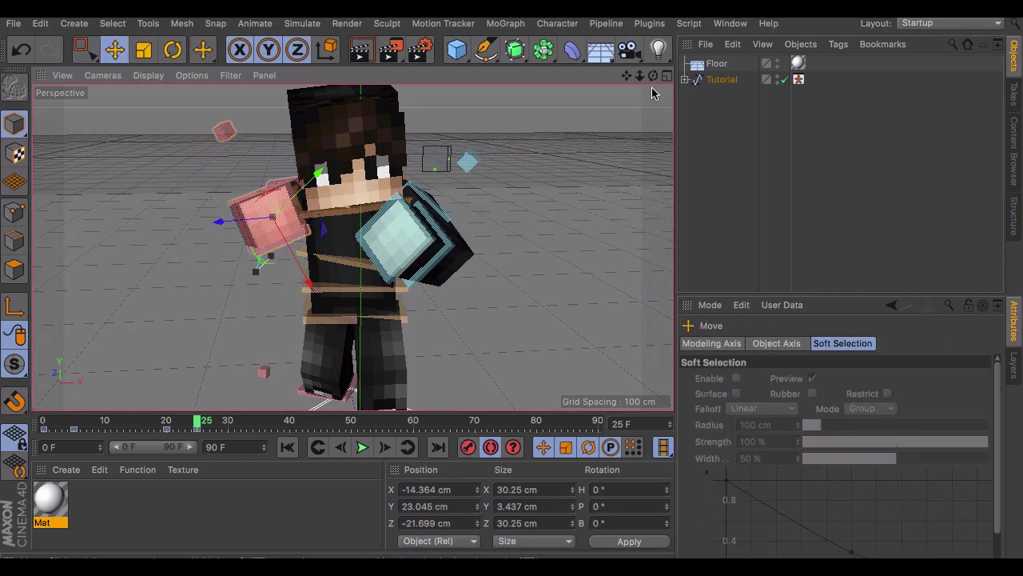
Step: Rotate controlArmR at frame 25 to about H 81.2°, P -22°, B 46.3°
{"action": "left_click_drag", "start_coordinate": [664, 77], "coordinate": [611, 94]}
{"action": "left_click", "coordinate": [258, 192]}
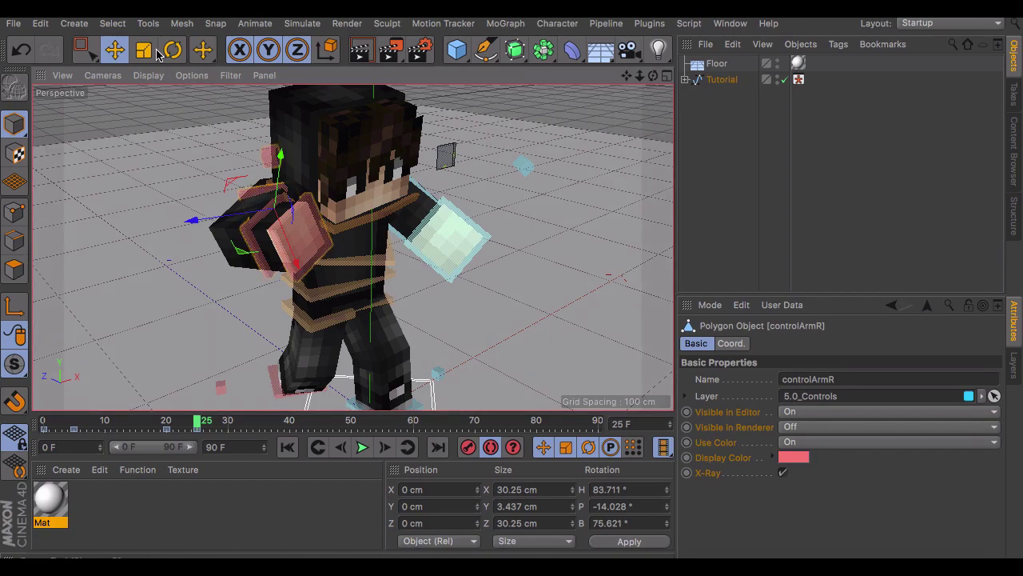
{"action": "key", "text": "r"}
{"action": "left_click_drag", "start_coordinate": [259, 280], "coordinate": [252, 277]}
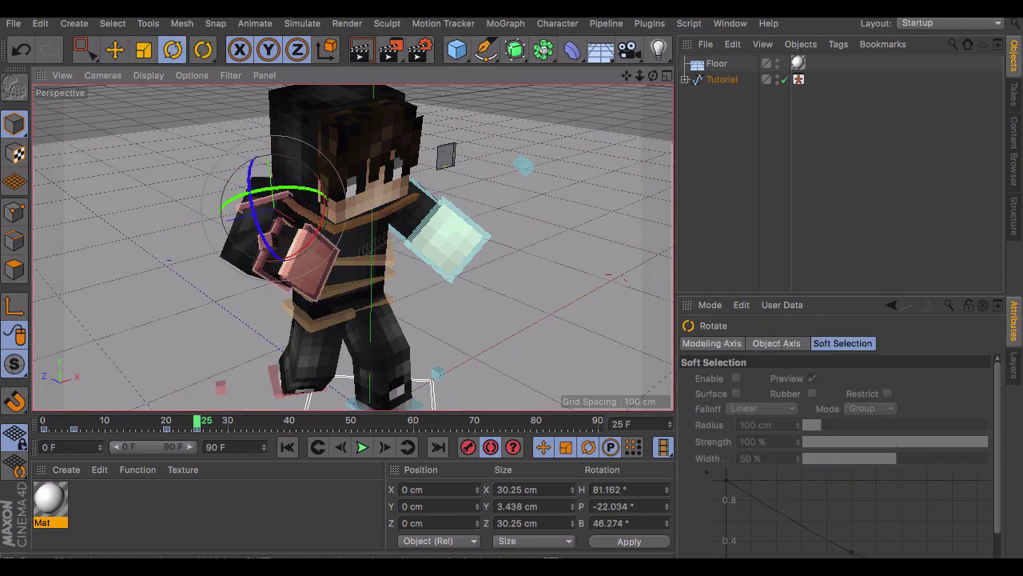
Step: Refine the left arm pose at frame 25 with controlArmL and raise the left hand goal slightly
{"action": "left_click_drag", "start_coordinate": [653, 76], "coordinate": [512, 88]}
{"action": "left_click", "coordinate": [408, 232]}
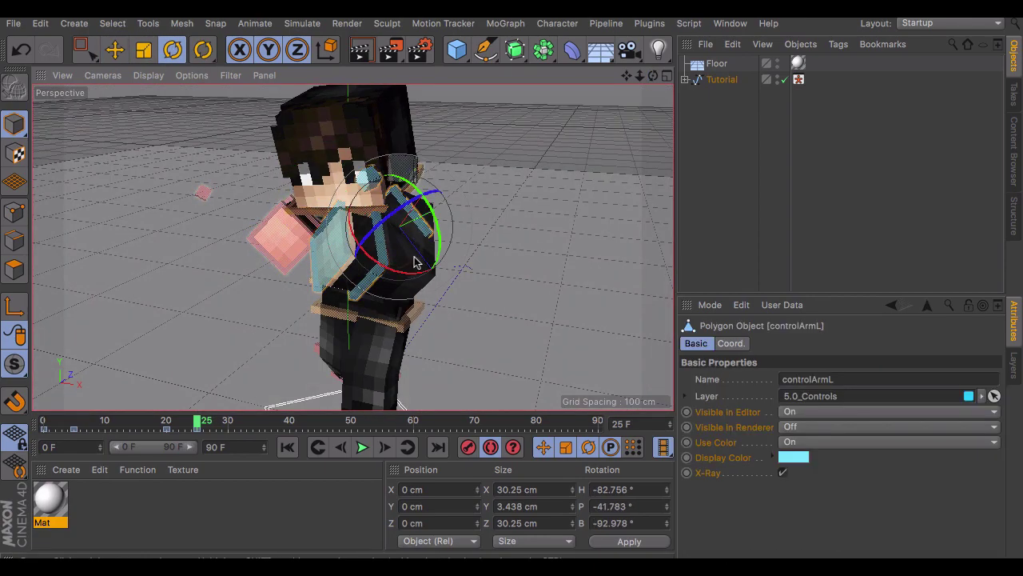
{"action": "left_click", "coordinate": [118, 54]}
{"action": "left_click_drag", "start_coordinate": [325, 248], "coordinate": [322, 233]}
Step: Rotate controlNeck at frame 25 to turn the character's head
{"action": "left_click_drag", "start_coordinate": [653, 76], "coordinate": [772, 63]}
{"action": "left_click", "coordinate": [270, 236]}
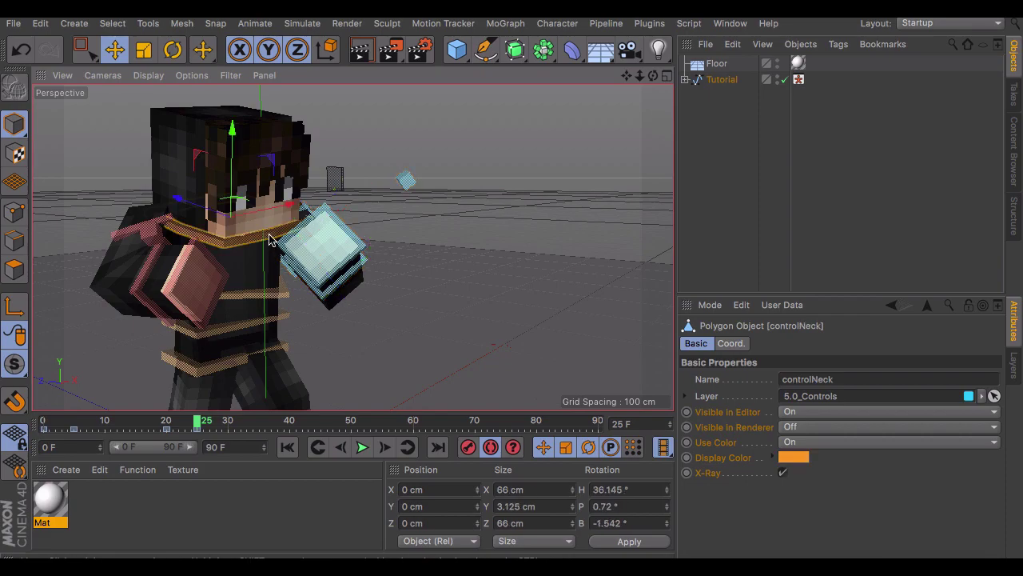
{"action": "left_click", "coordinate": [172, 49]}
{"action": "left_click_drag", "start_coordinate": [204, 228], "coordinate": [232, 229]}
Step: Deselect the controls and play the animation from frame 0 to check the new swing
{"action": "left_click_drag", "start_coordinate": [641, 76], "coordinate": [689, 40]}
{"action": "left_click_drag", "start_coordinate": [193, 420], "coordinate": [43, 424]}
{"action": "left_click", "coordinate": [812, 211]}
{"action": "left_click", "coordinate": [362, 448]}
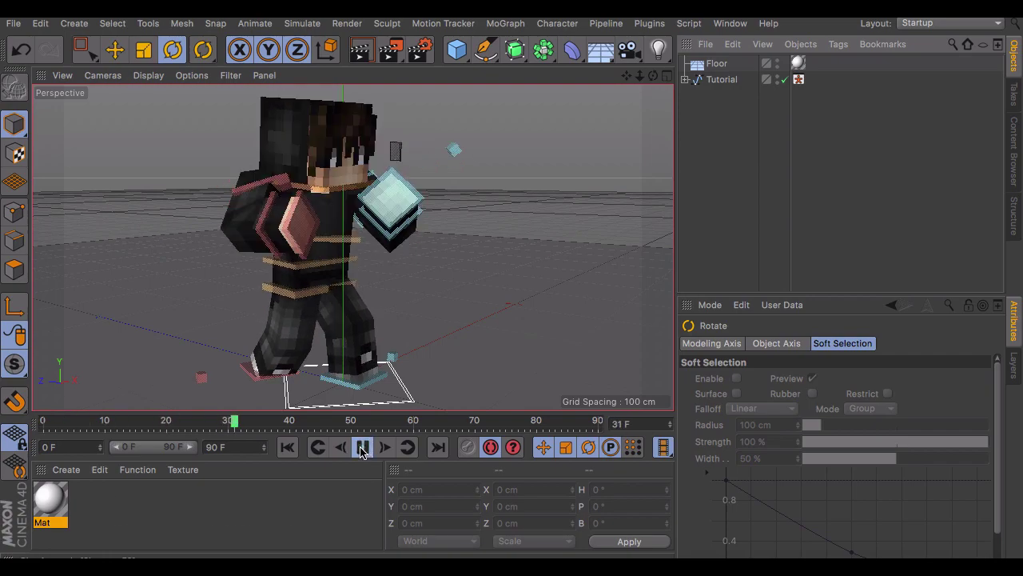
Step: Select all of the rig's controls again and keyframe them at frame 25
{"action": "mouse_move", "coordinate": [228, 422]}
{"action": "left_mouse_down"}
{"action": "mouse_move", "coordinate": [136, 422]}
{"action": "mouse_move", "coordinate": [231, 422]}
{"action": "left_mouse_up"}
{"action": "left_click", "coordinate": [801, 81]}
{"action": "left_click_drag", "start_coordinate": [705, 426], "coordinate": [977, 557]}
{"action": "left_click", "coordinate": [196, 421]}
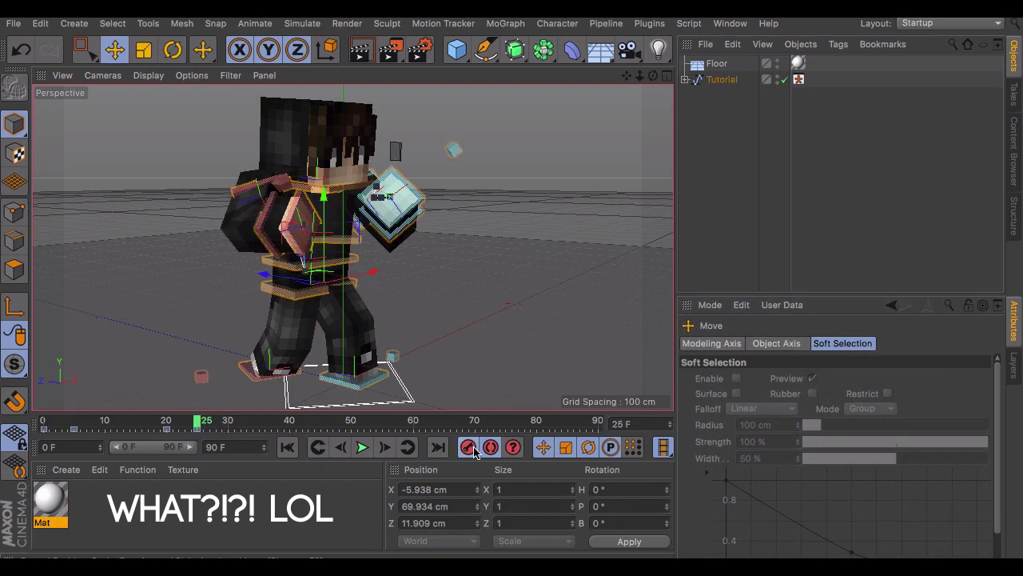
Step: At frame 40, twist controlBack slightly further, undoing an unwanted rotation, and turn controlNeck to a heading of about 43.4°
{"action": "left_click", "coordinate": [289, 427]}
{"action": "left_click", "coordinate": [306, 266]}
{"action": "key", "text": "r"}
{"action": "left_click_drag", "start_coordinate": [297, 249], "coordinate": [324, 260]}
{"action": "key", "text": "ctrl+z"}
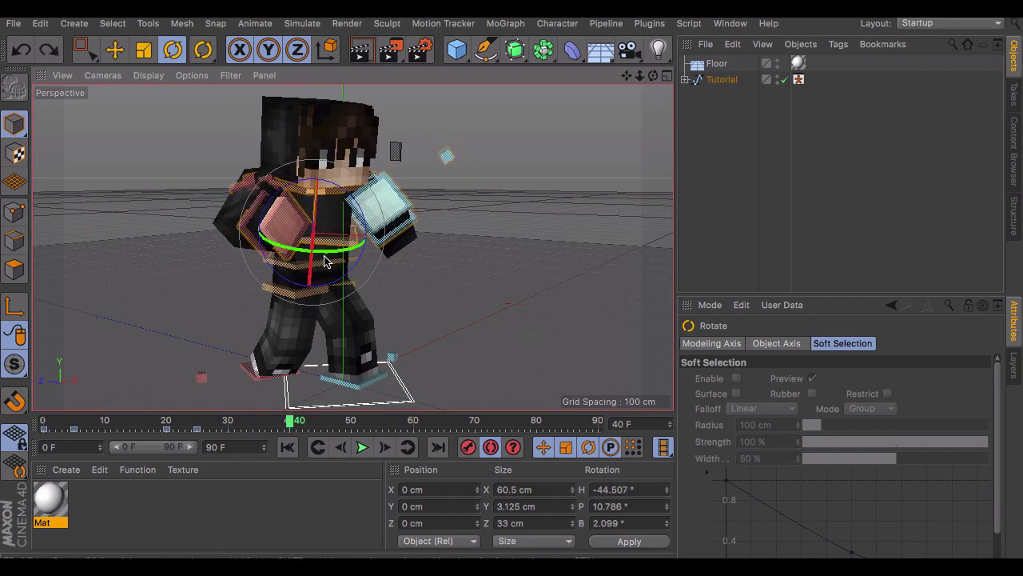
{"action": "left_click", "coordinate": [339, 201]}
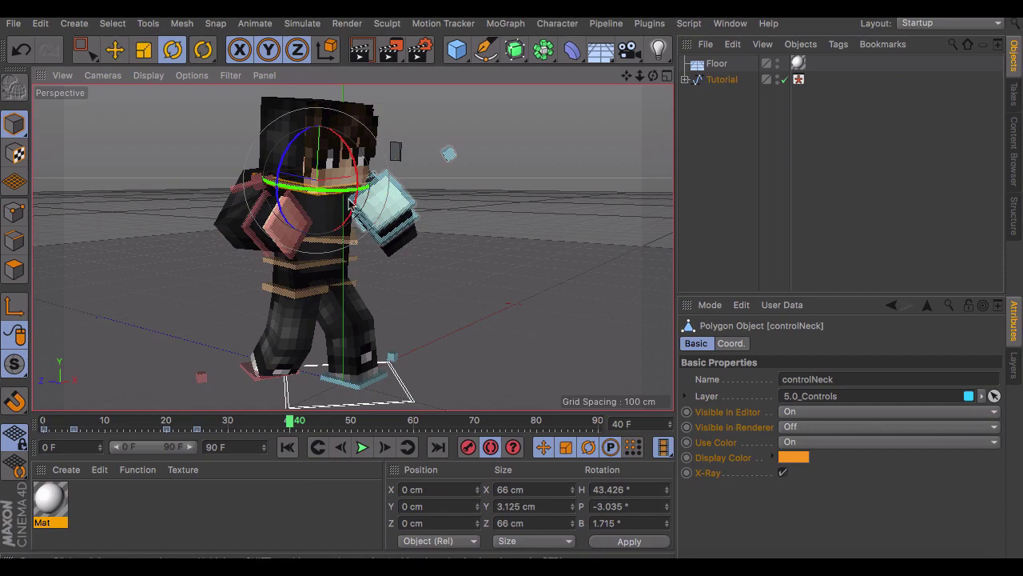
Step: Select the right arm's pole control and the left arm control to check the arm pose from the front at frame 40
{"action": "left_click", "coordinate": [246, 186]}
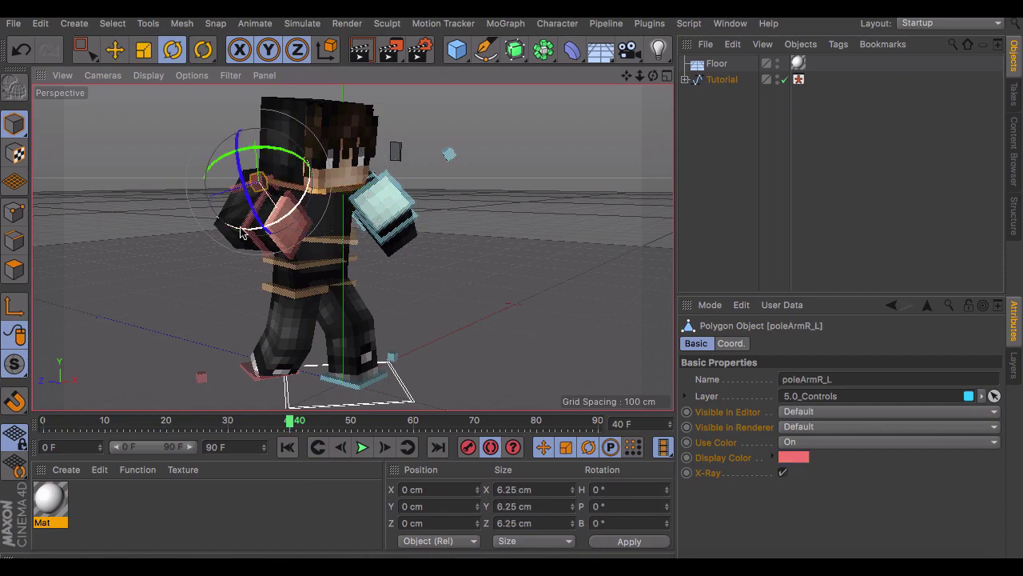
{"action": "left_click", "coordinate": [204, 213]}
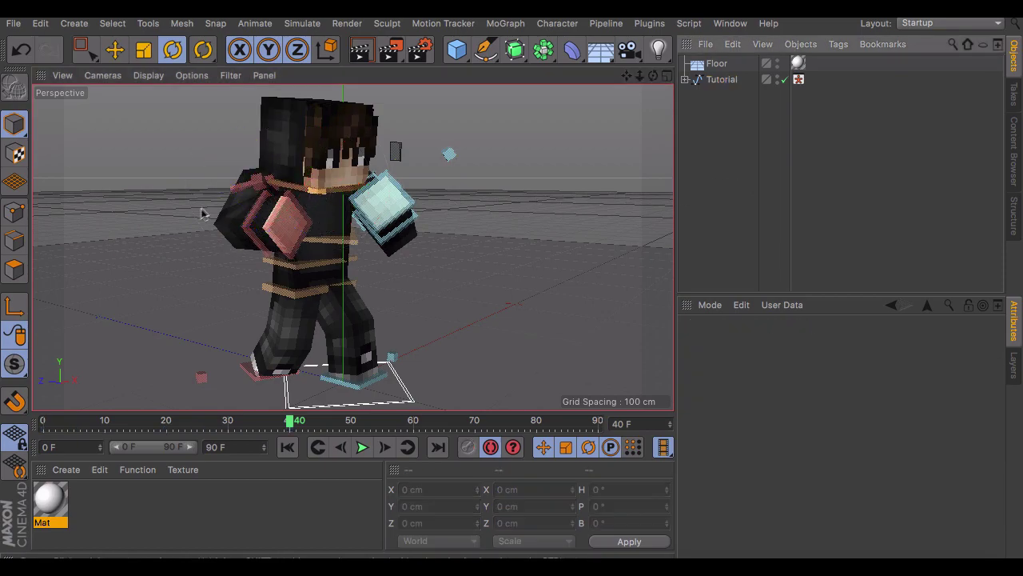
{"action": "left_click", "coordinate": [233, 224]}
{"action": "left_click_drag", "start_coordinate": [654, 77], "coordinate": [600, 120]}
{"action": "left_click", "coordinate": [386, 199]}
{"action": "left_click", "coordinate": [389, 205]}
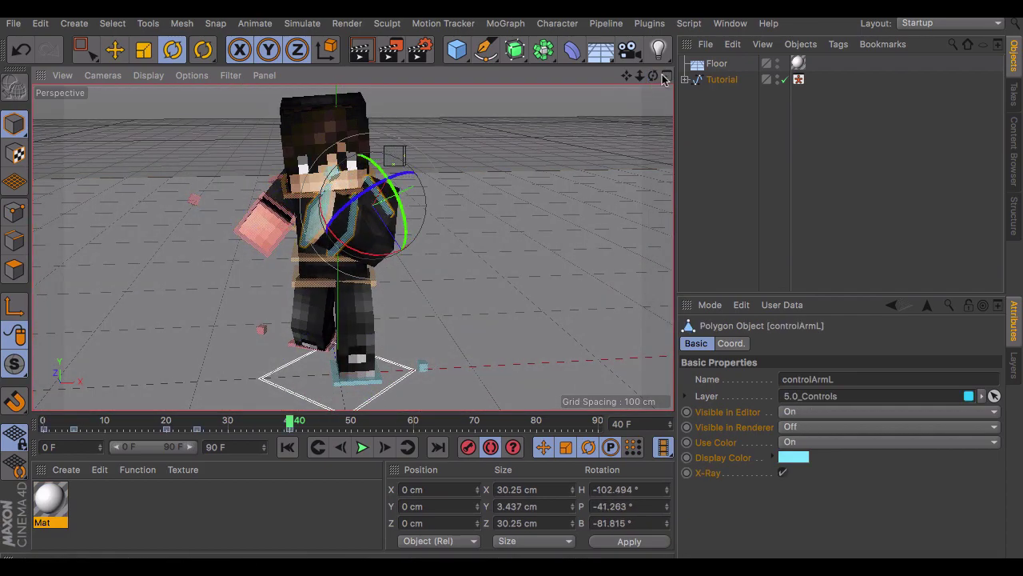
Step: Nudge the right foot control goalLegR slightly across the floor at frame 40
{"action": "mouse_move", "coordinate": [653, 76]}
{"action": "left_mouse_down"}
{"action": "mouse_move", "coordinate": [740, 46]}
{"action": "mouse_move", "coordinate": [654, 69]}
{"action": "left_mouse_up"}
{"action": "left_click", "coordinate": [304, 293]}
{"action": "key", "text": "e"}
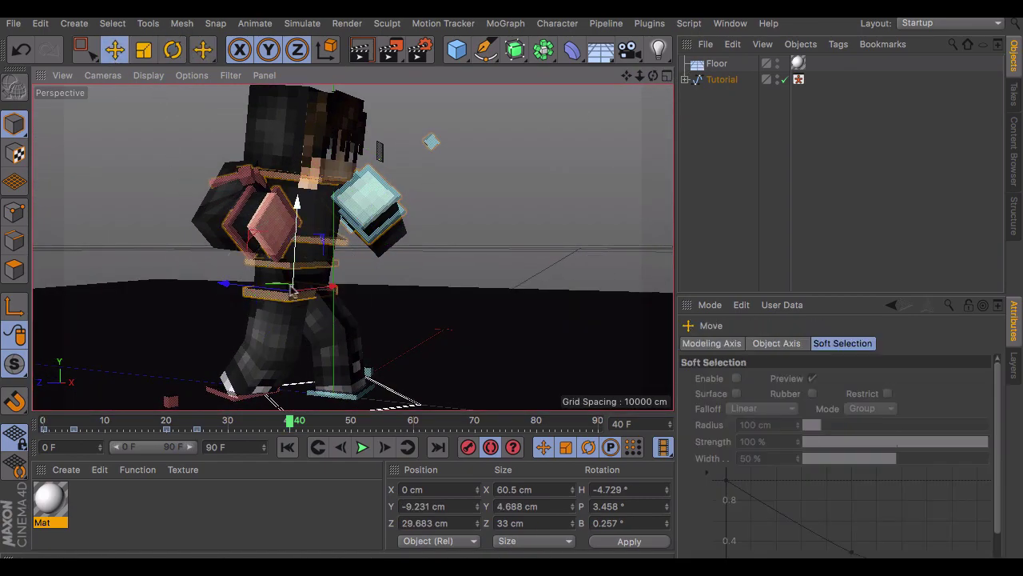
{"action": "left_click", "coordinate": [239, 397]}
{"action": "left_click_drag", "start_coordinate": [240, 397], "coordinate": [228, 389]}
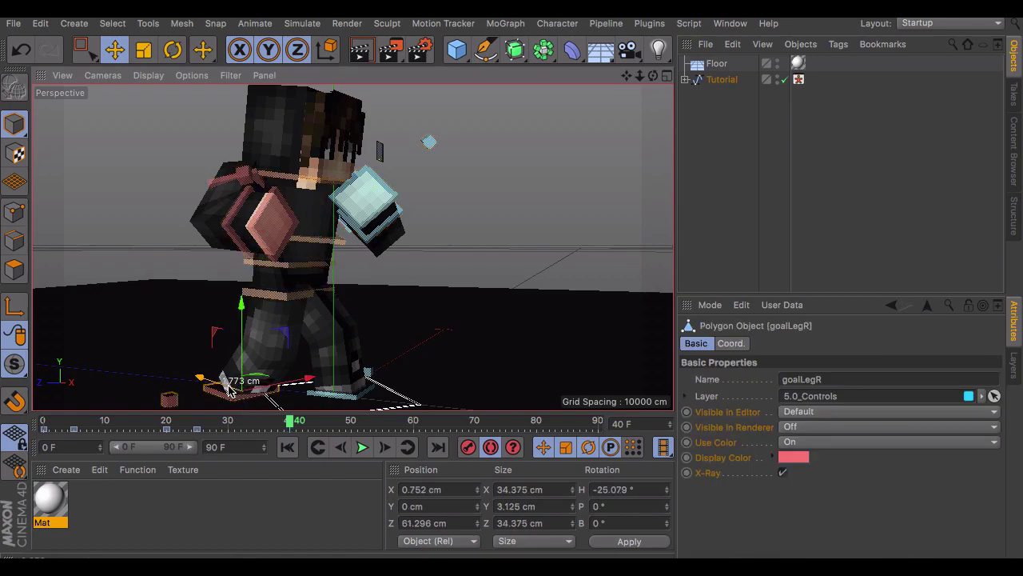
Step: Deselect the controls and play the animation from frame 0 to check the movement into the frame 40 pose
{"action": "left_click", "coordinate": [319, 243]}
{"action": "left_click", "coordinate": [736, 224]}
{"action": "left_click_drag", "start_coordinate": [292, 424], "coordinate": [43, 423]}
{"action": "left_click", "coordinate": [362, 447]}
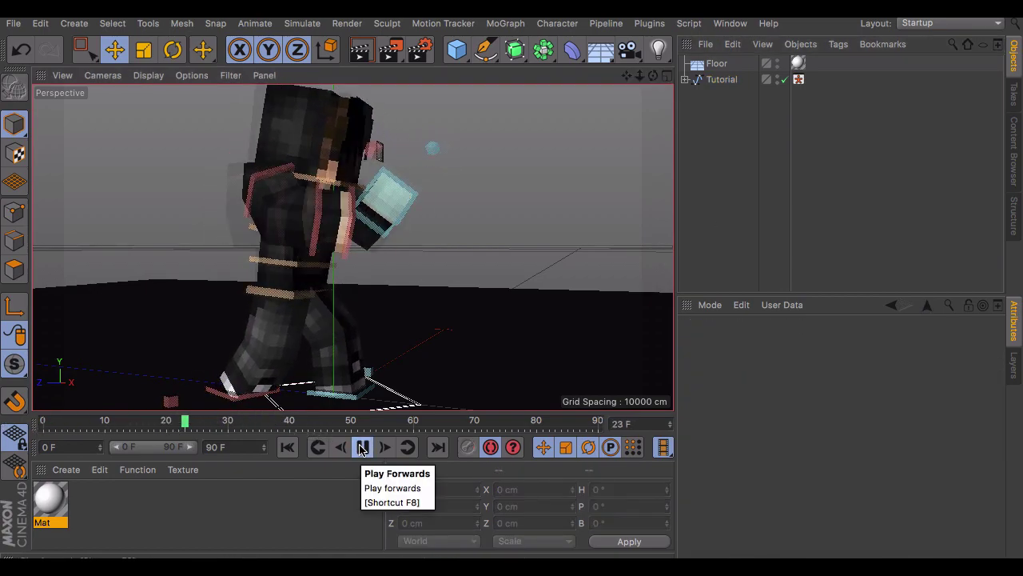
{"action": "left_click", "coordinate": [361, 447]}
Step: Select all of the rig's controls and go to frame 40
{"action": "mouse_move", "coordinate": [639, 75]}
{"action": "left_mouse_down"}
{"action": "mouse_move", "coordinate": [611, 80]}
{"action": "mouse_move", "coordinate": [639, 76]}
{"action": "left_mouse_up"}
{"action": "left_click_drag", "start_coordinate": [653, 75], "coordinate": [572, 113]}
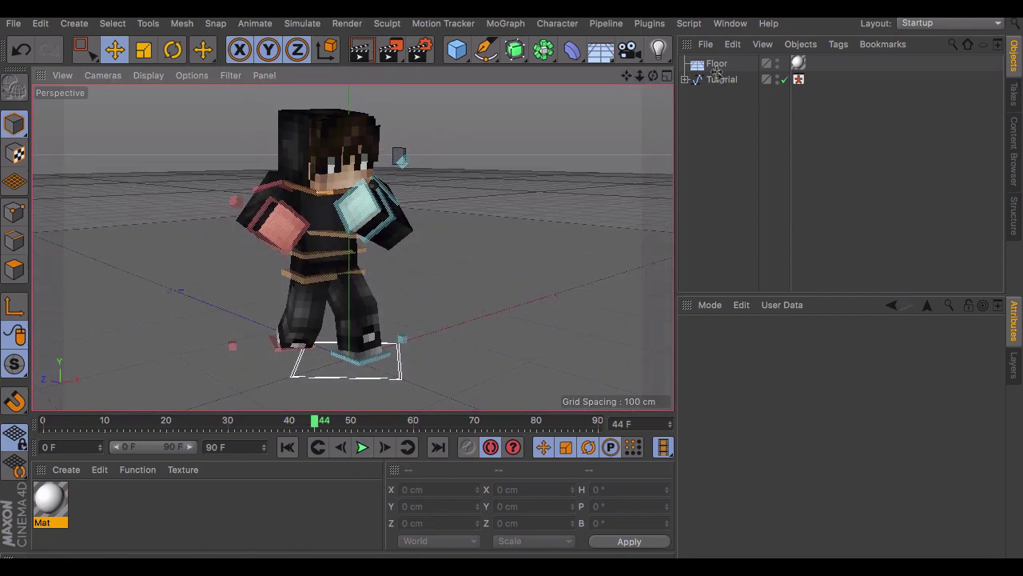
{"action": "left_click", "coordinate": [799, 85]}
{"action": "left_click_drag", "start_coordinate": [714, 413], "coordinate": [990, 556]}
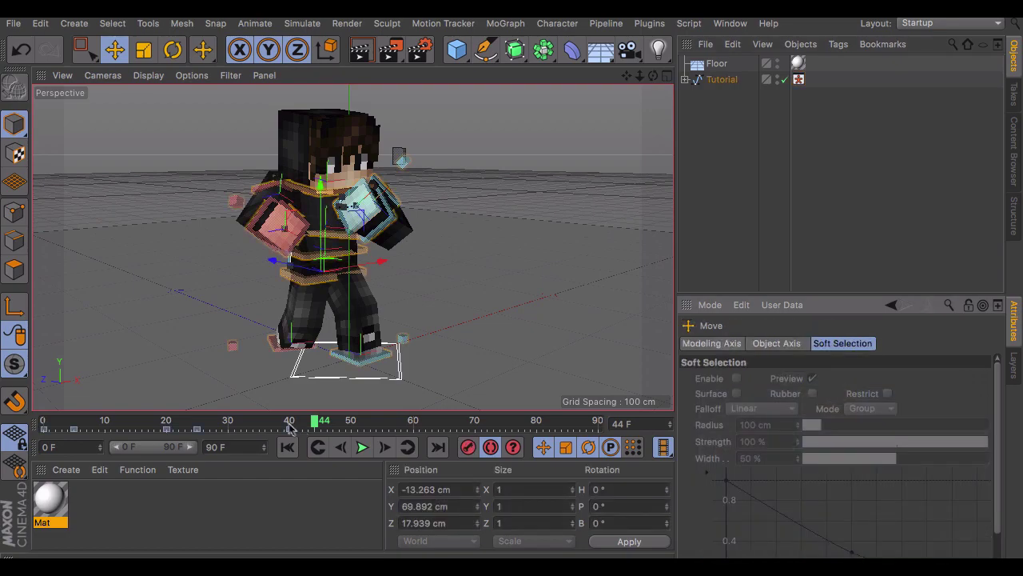
{"action": "left_click", "coordinate": [289, 420]}
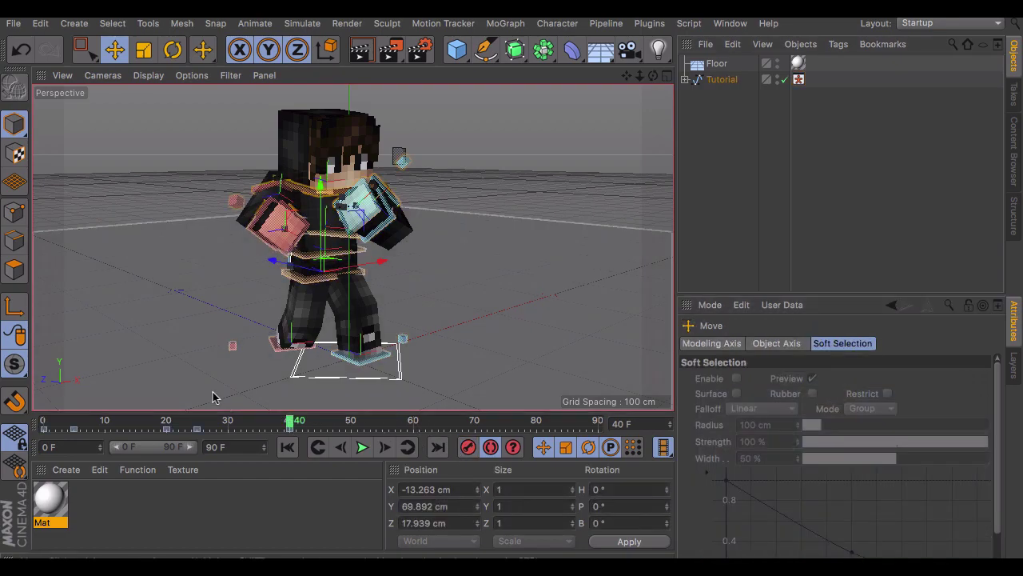
Step: Replay the character animation several times from frame 0 to review its timing and smoothness
{"action": "left_click_drag", "start_coordinate": [212, 422], "coordinate": [117, 422]}
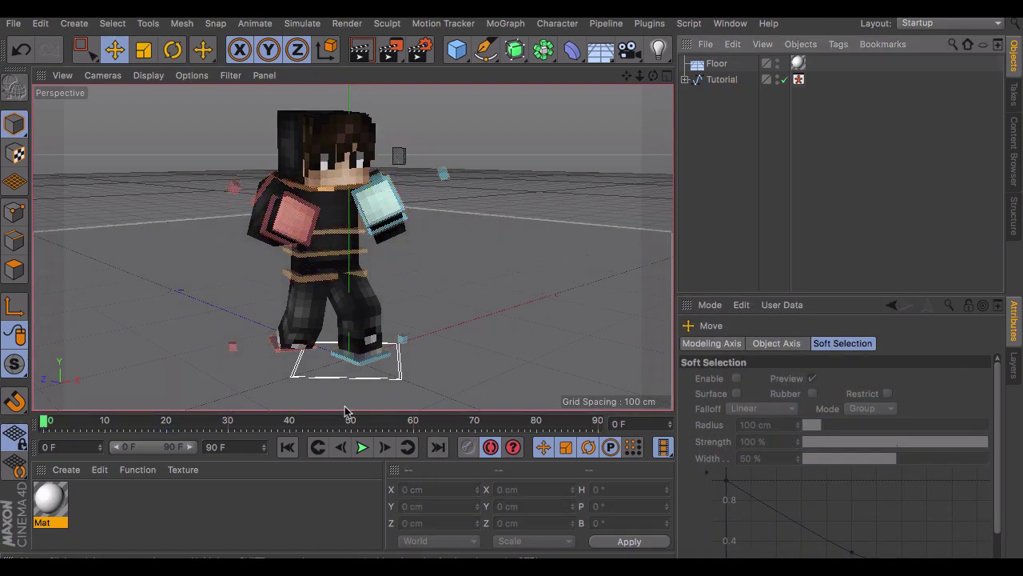
{"action": "left_click", "coordinate": [362, 446]}
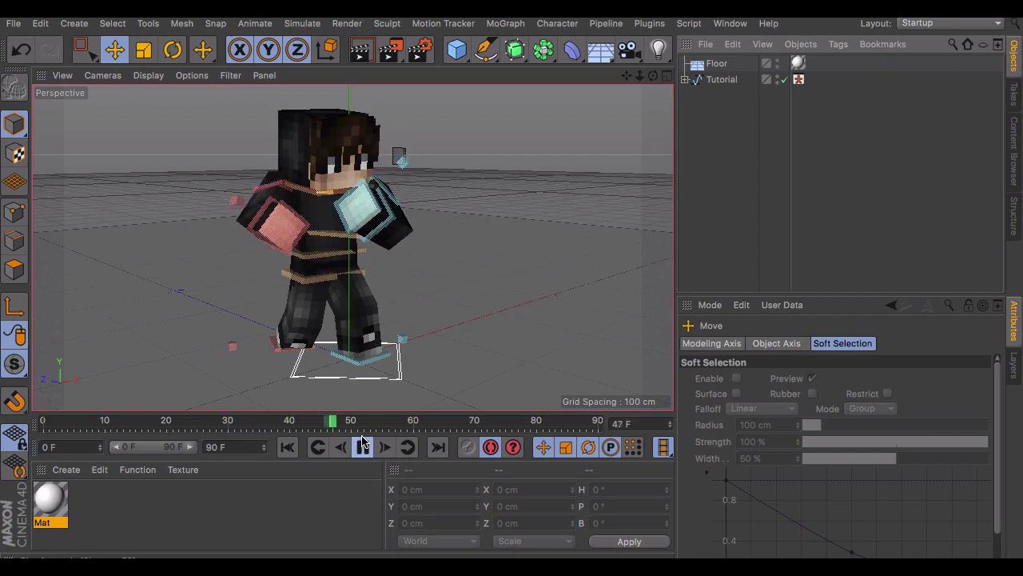
{"action": "left_click_drag", "start_coordinate": [346, 421], "coordinate": [44, 421]}
{"action": "left_click", "coordinate": [361, 448]}
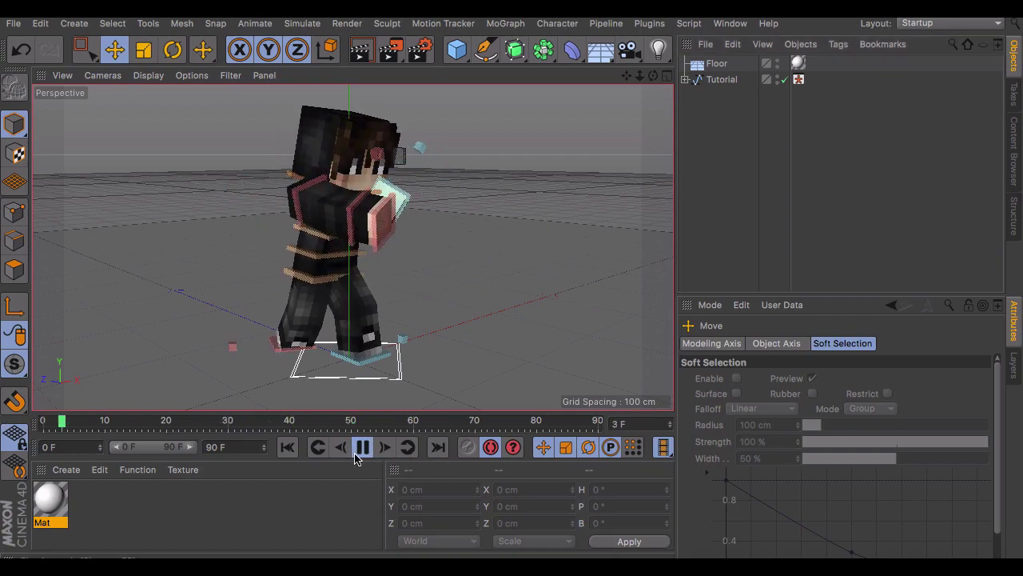
{"action": "left_click", "coordinate": [359, 447]}
{"action": "left_click_drag", "start_coordinate": [234, 421], "coordinate": [43, 421]}
{"action": "left_click", "coordinate": [362, 448]}
{"action": "left_click", "coordinate": [362, 448]}
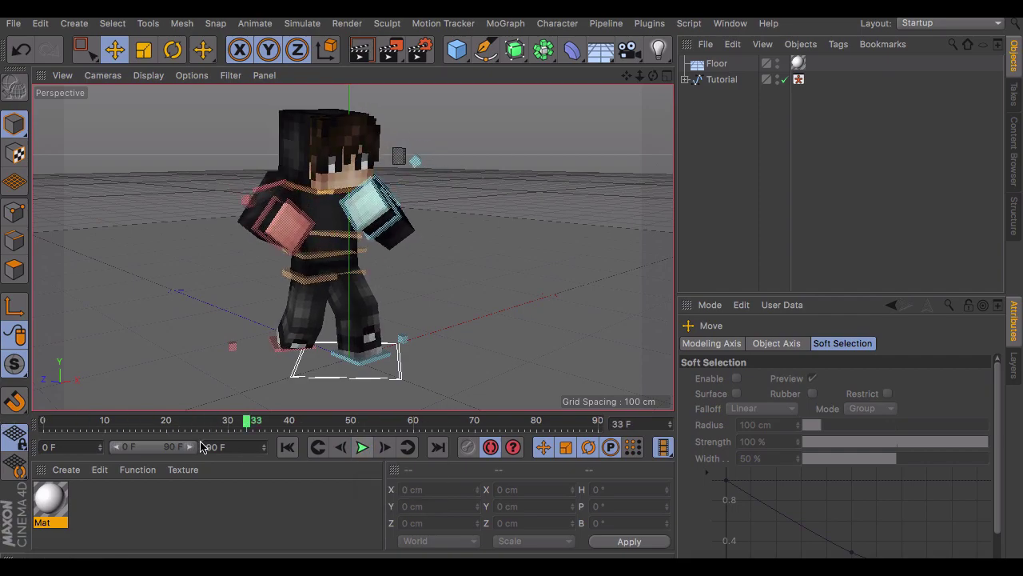
{"action": "left_click_drag", "start_coordinate": [210, 423], "coordinate": [44, 421]}
{"action": "left_click", "coordinate": [380, 448]}
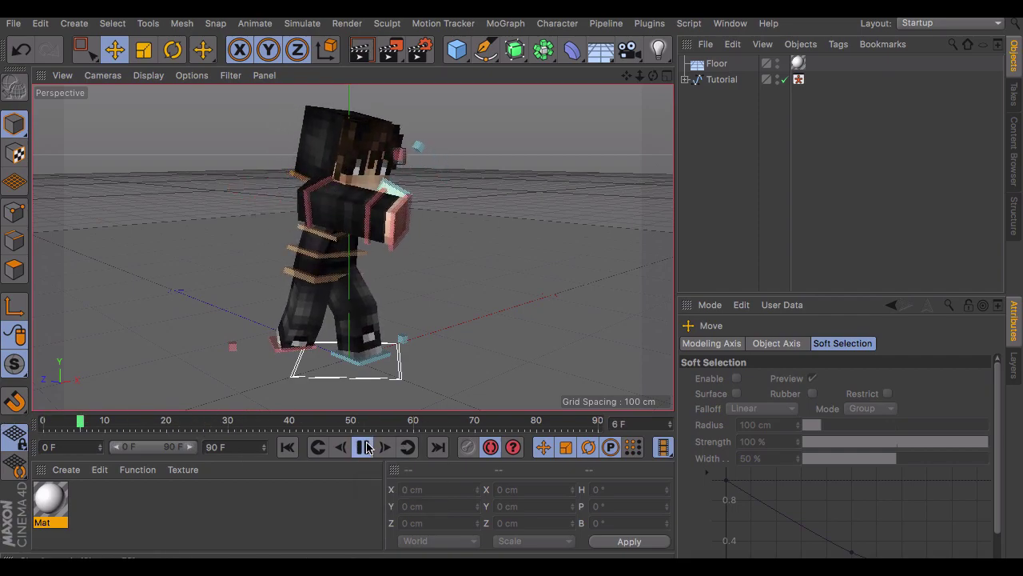
{"action": "left_click", "coordinate": [380, 449]}
{"action": "left_click_drag", "start_coordinate": [138, 415], "coordinate": [44, 421]}
{"action": "left_click", "coordinate": [361, 448]}
{"action": "left_click", "coordinate": [361, 447]}
{"action": "left_click", "coordinate": [361, 447]}
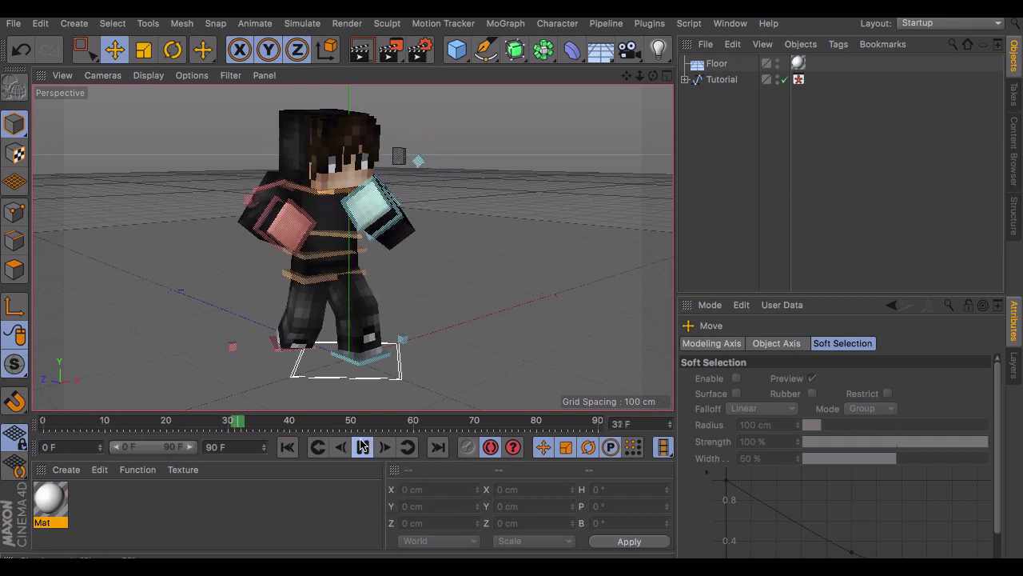
{"action": "left_click_drag", "start_coordinate": [229, 422], "coordinate": [44, 421]}
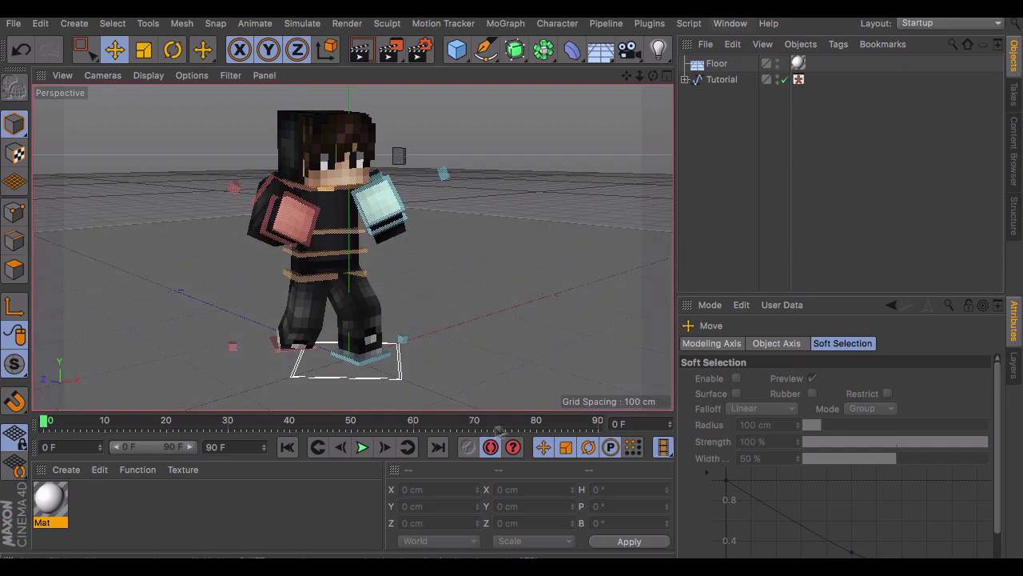
{"action": "left_click", "coordinate": [360, 447]}
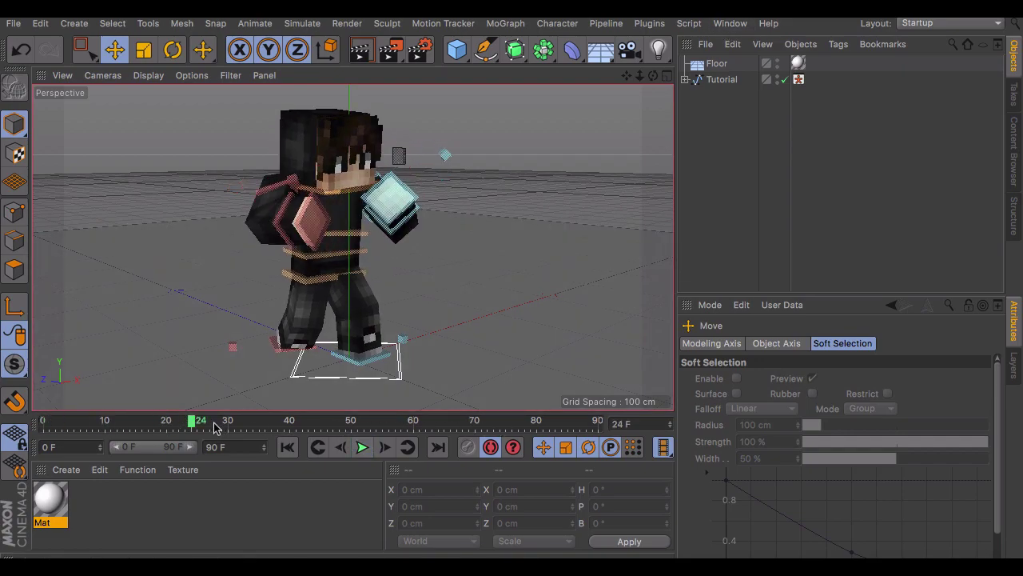
Step: Switch to the open scene with the SMOOTH text, play its animation and return to frame 0
{"action": "left_click", "coordinate": [743, 23]}
{"action": "left_click", "coordinate": [789, 436]}
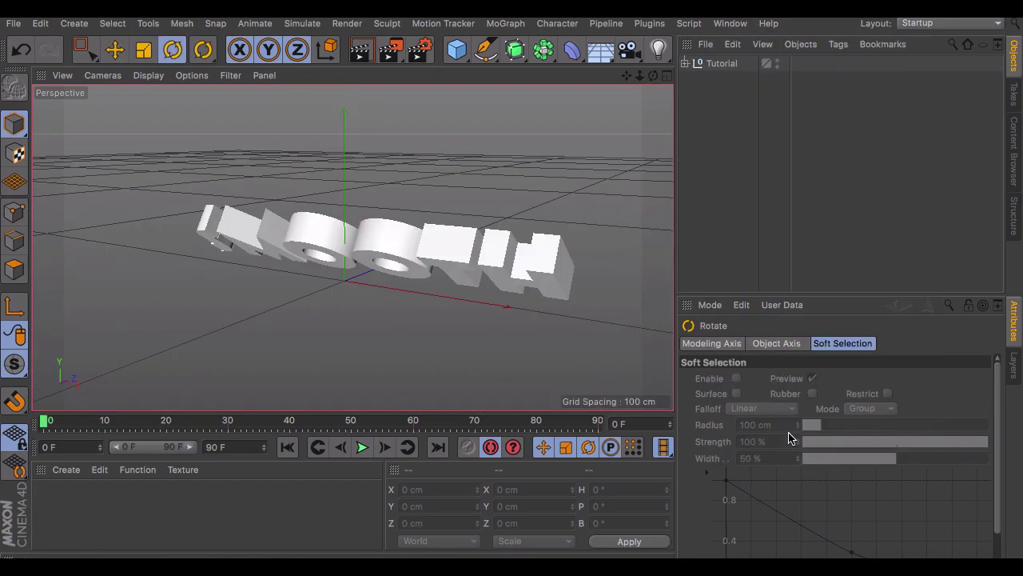
{"action": "left_click", "coordinate": [364, 447]}
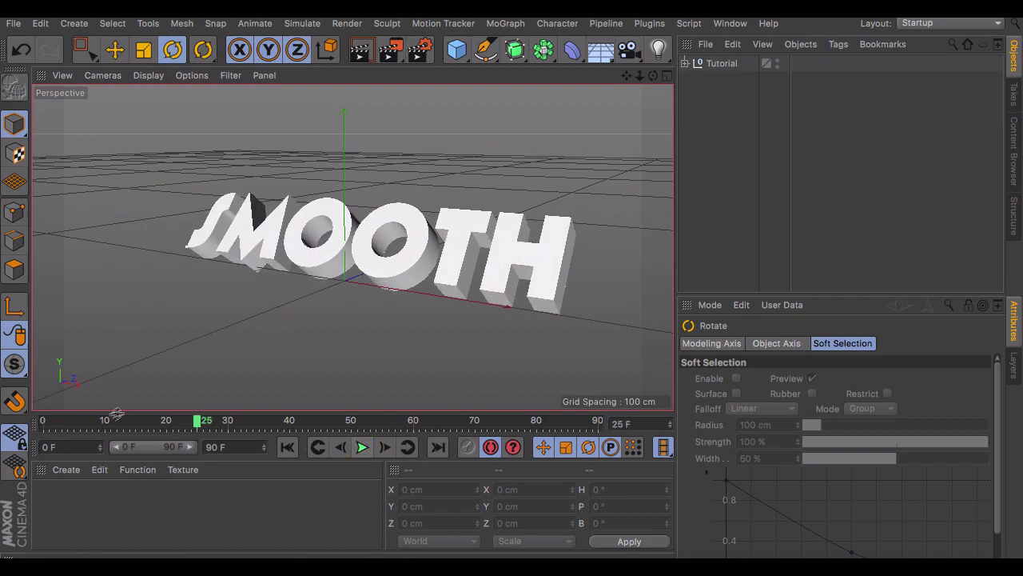
{"action": "left_click_drag", "start_coordinate": [118, 412], "coordinate": [42, 419]}
Step: Switch to the open cube scene and play its animation from frame 0
{"action": "left_click", "coordinate": [731, 23]}
{"action": "left_click", "coordinate": [769, 414]}
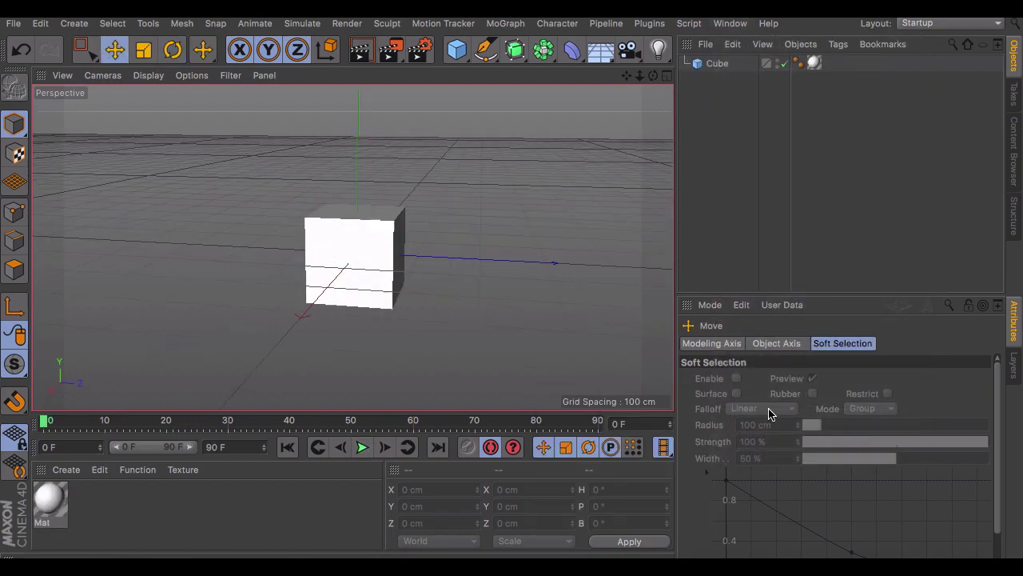
{"action": "left_click", "coordinate": [364, 449]}
{"action": "left_click", "coordinate": [364, 449]}
Step: Switch back to the character rig scene and replay its animation from frame 0
{"action": "left_click", "coordinate": [753, 450]}
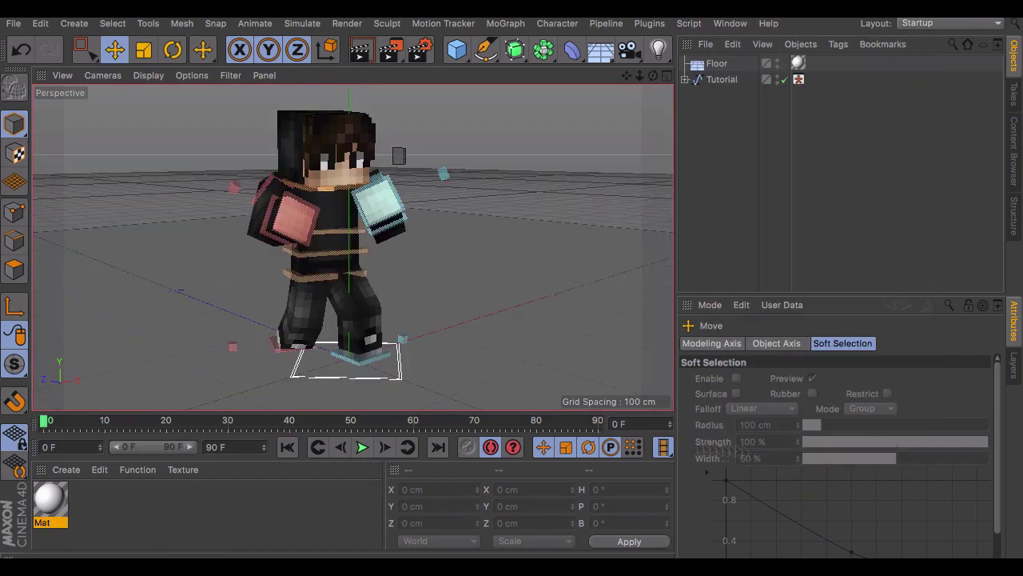
{"action": "left_click", "coordinate": [366, 450]}
{"action": "left_click_drag", "start_coordinate": [301, 422], "coordinate": [43, 422]}
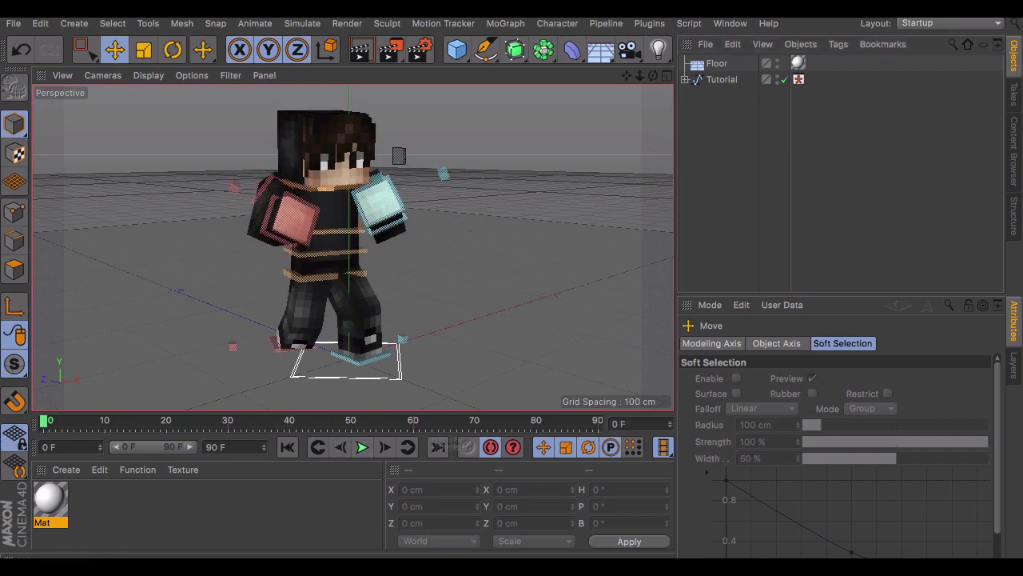
{"action": "left_click", "coordinate": [362, 447]}
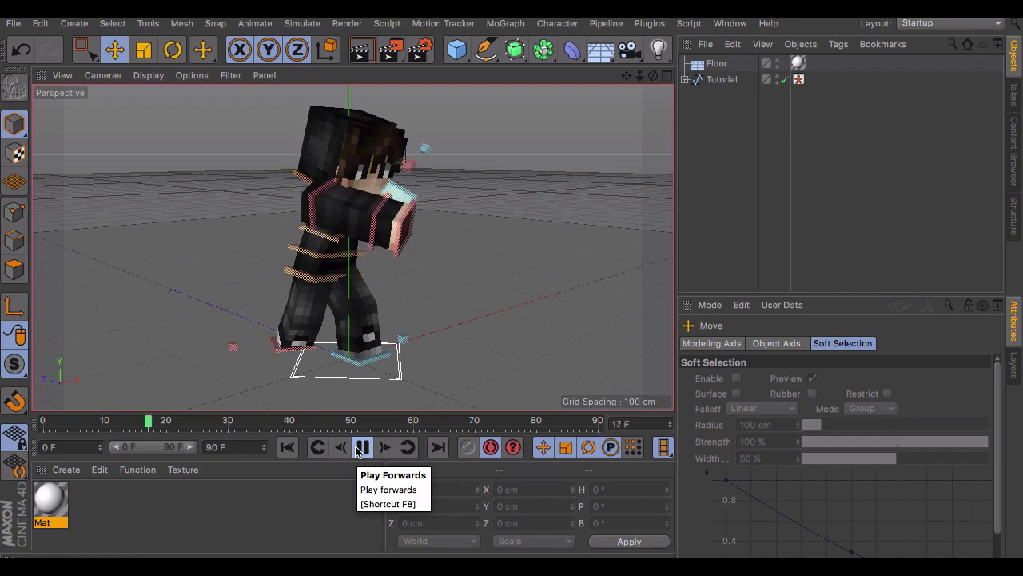
{"action": "left_click", "coordinate": [362, 447]}
Step: Play the finished character animation from frame 0, viewed from the character's side
{"action": "left_click_drag", "start_coordinate": [653, 76], "coordinate": [351, 248]}
{"action": "left_click_drag", "start_coordinate": [615, 98], "coordinate": [609, 106]}
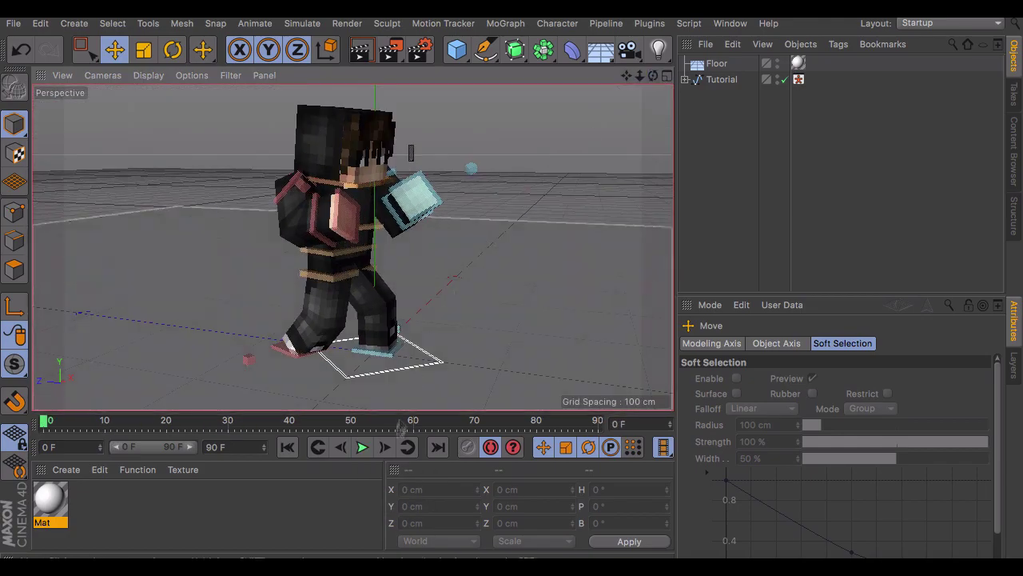
{"action": "left_click", "coordinate": [362, 447]}
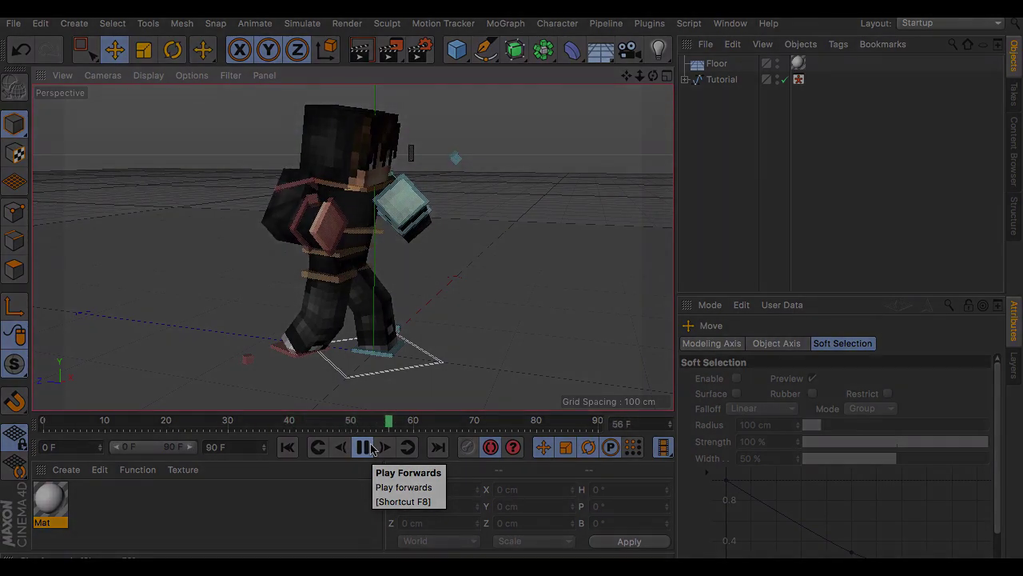